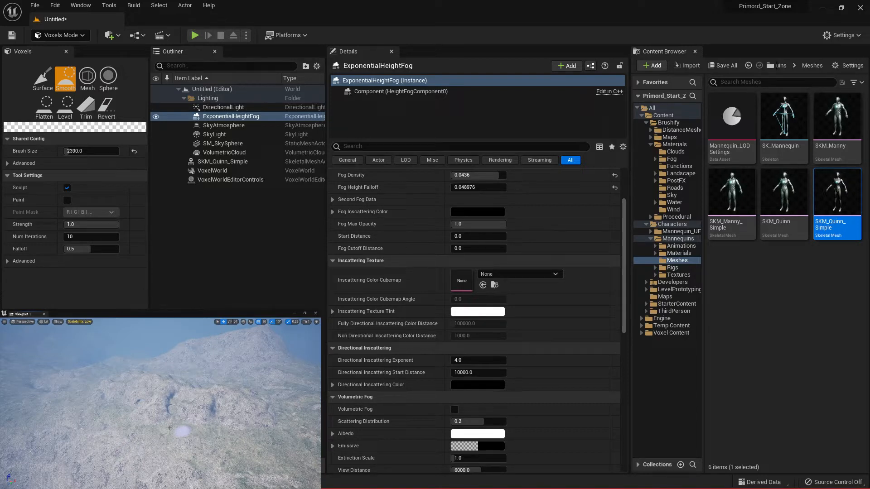
Enlarge the floating viewport so the rocky hill terrain is easier to sculpt
mouse_move(182, 431)
right_down()
mouse_move(156, 422)
mouse_move(152, 400)
mouse_move(156, 410)
mouse_move(136, 418)
right_up()
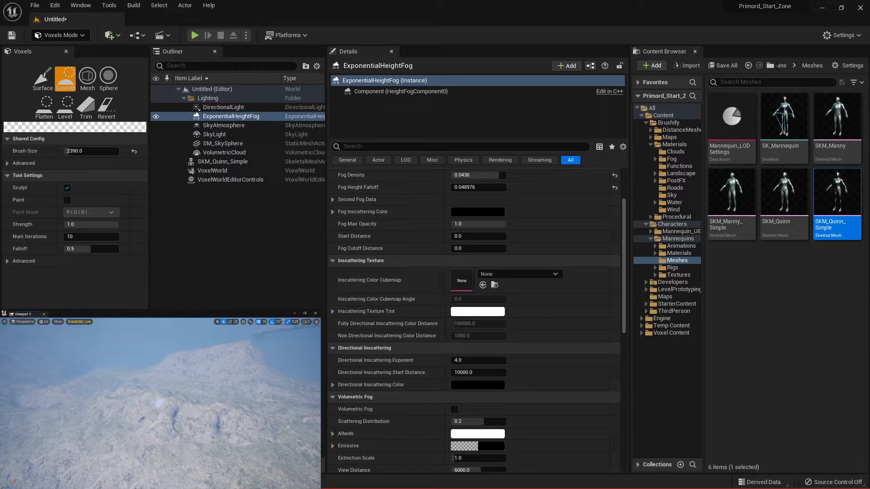
drag(320, 310, 575, 169)
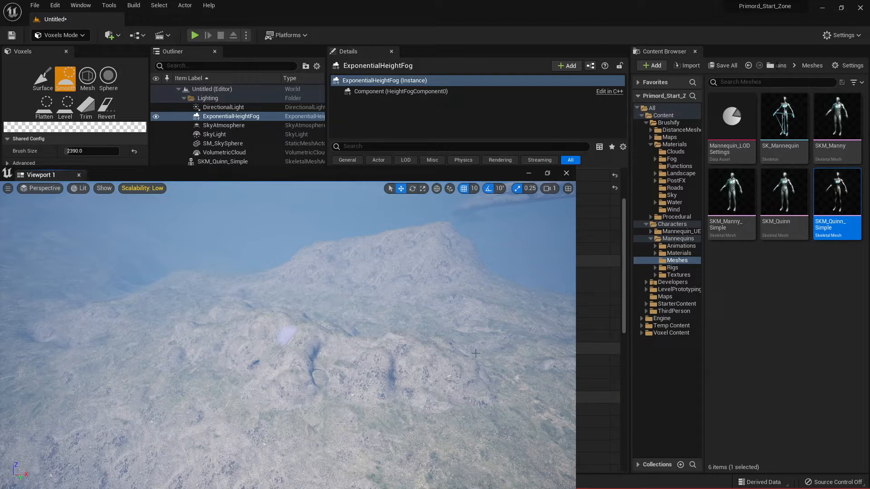
mouse_move(322, 421)
right_down()
mouse_move(362, 422)
mouse_move(335, 422)
right_up()
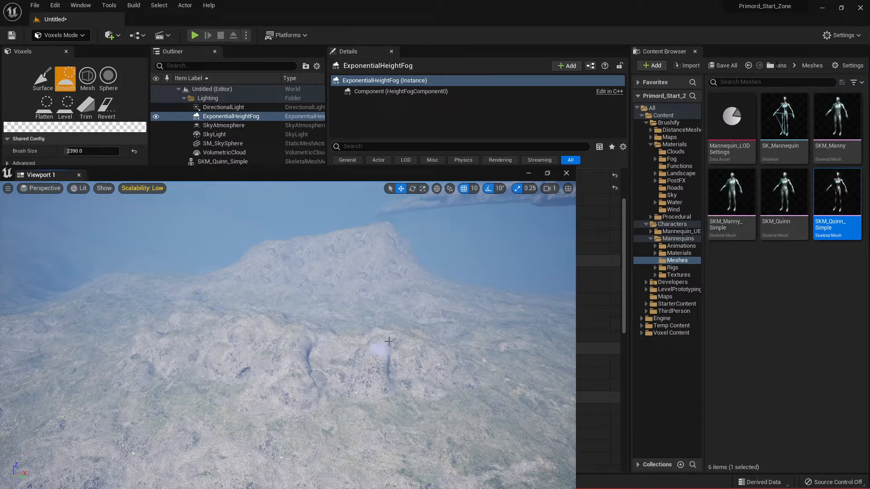
Smooth the rim and floor of the tunnel opening in the hillside with the Smooth tool
mouse_move(241, 395)
right_down()
mouse_move(243, 407)
mouse_move(258, 413)
mouse_move(253, 407)
mouse_move(279, 398)
right_up()
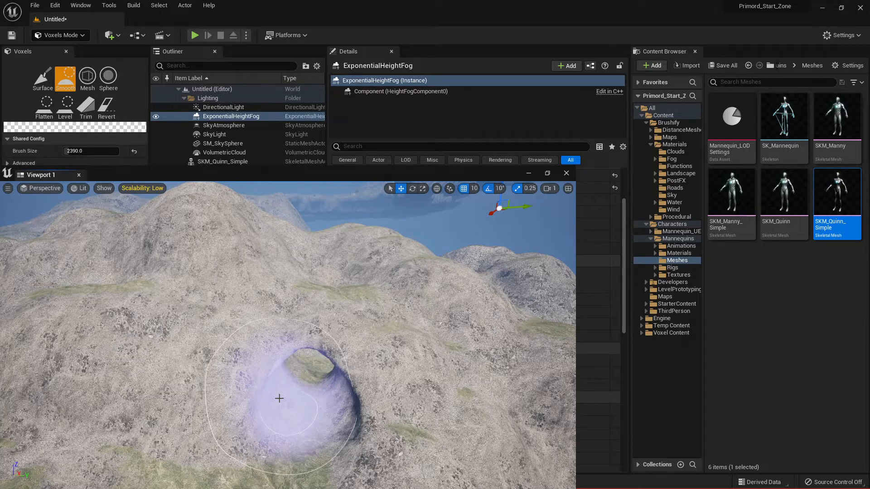
mouse_move(285, 385)
mouse_down()
mouse_move(320, 396)
mouse_move(305, 394)
mouse_move(348, 388)
mouse_move(299, 394)
mouse_move(287, 440)
mouse_move(310, 363)
mouse_move(281, 434)
mouse_up()
mouse_move(281, 434)
right_down()
mouse_move(297, 422)
mouse_move(310, 434)
right_up()
key(a)
drag(270, 383, 262, 386)
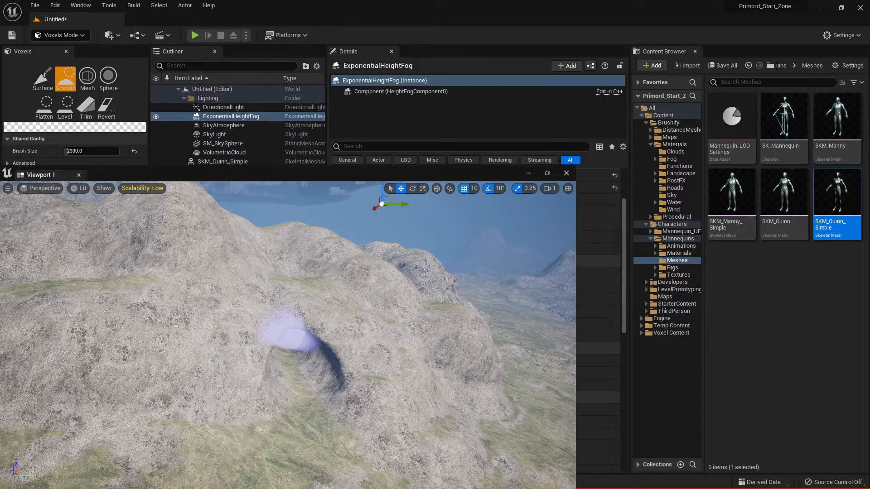
Sculpt a larger hollow around the tunnel mouth with the Surface tool, and reshape its inside with the brush size reduced to 960
click(43, 80)
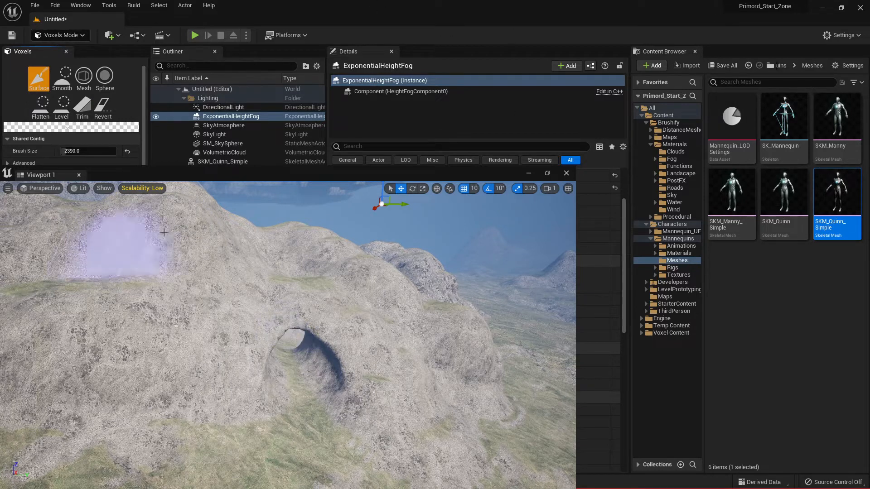
mouse_move(254, 371)
mouse_down()
mouse_move(296, 357)
mouse_move(330, 361)
mouse_move(324, 444)
mouse_move(360, 463)
mouse_move(297, 471)
mouse_move(179, 462)
mouse_move(223, 452)
mouse_move(245, 380)
mouse_move(288, 333)
mouse_up()
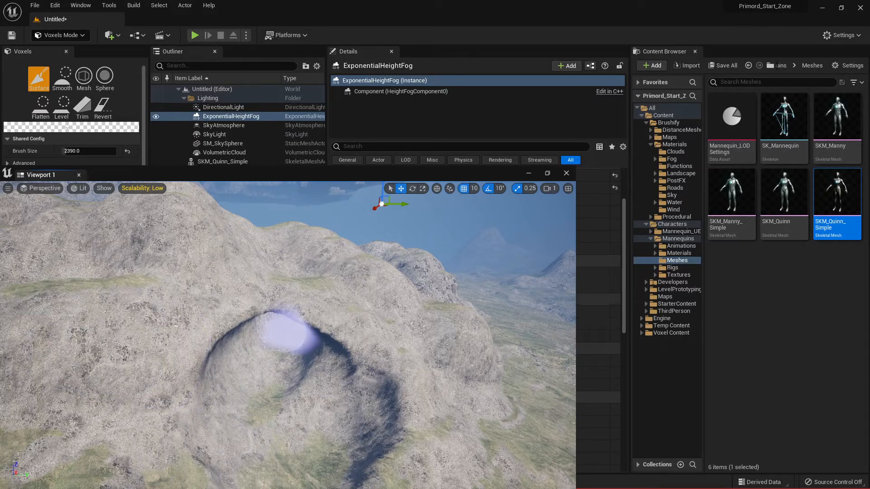
click(73, 149)
text(0)
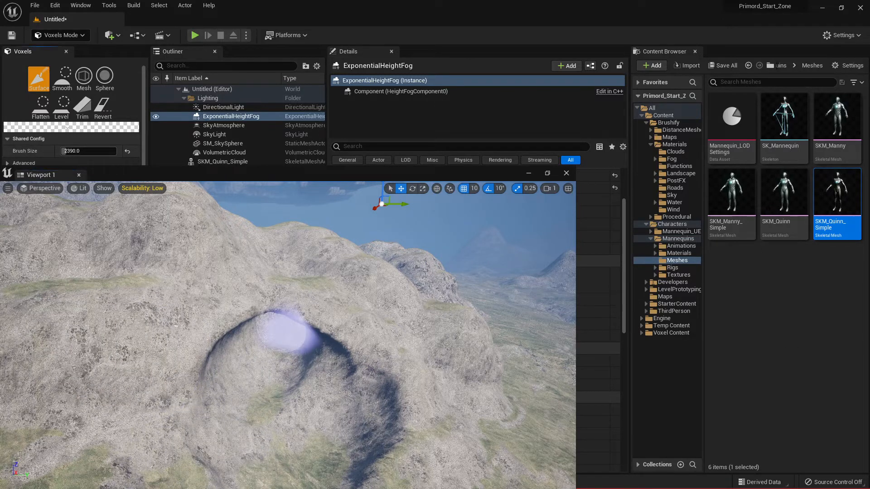
key(Return)
drag(73, 151, 89, 150)
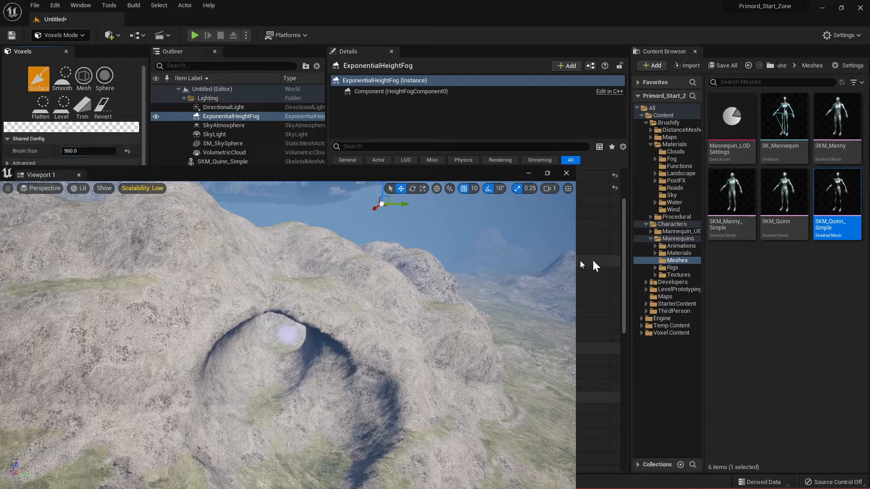
mouse_move(322, 417)
mouse_down()
mouse_move(355, 406)
mouse_move(359, 442)
mouse_up()
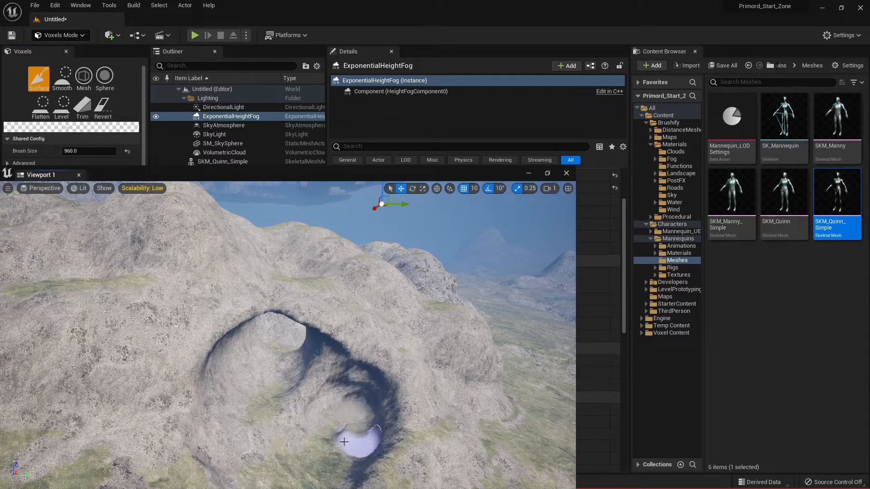
Examine the tunnel's shape from inside and from the grassy terrain outside the hills
mouse_move(350, 415)
right_down()
mouse_move(366, 433)
mouse_move(361, 417)
mouse_move(353, 428)
mouse_move(361, 411)
mouse_move(346, 387)
mouse_move(353, 397)
right_up()
key(w)
key(s)
key(w)
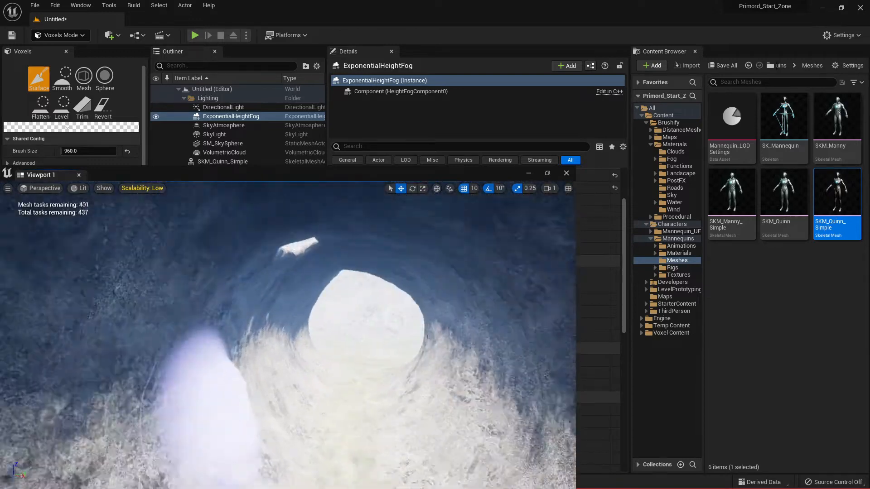
key(w)
mouse_move(288, 339)
right_down()
mouse_move(82, 338)
mouse_move(258, 337)
mouse_move(253, 295)
mouse_move(277, 336)
mouse_move(374, 334)
mouse_move(289, 385)
mouse_move(299, 317)
right_up()
key(s)
key(w)
key(s)
key(s)
key(w)
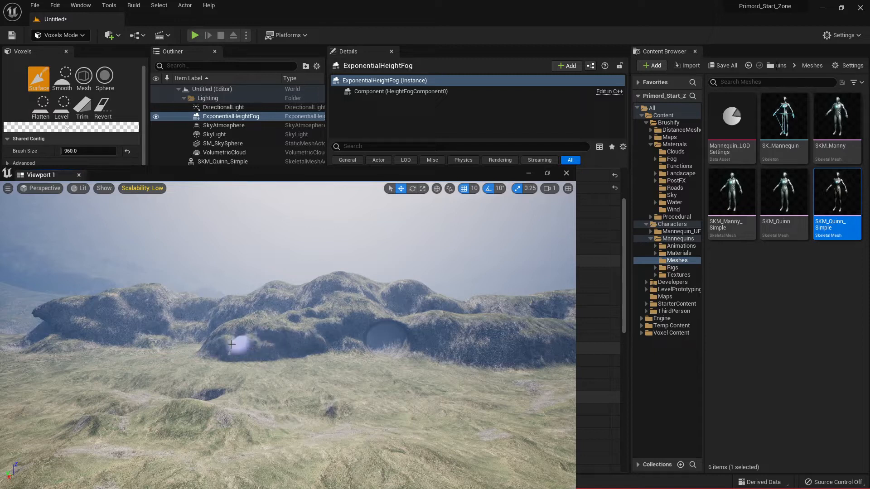
key(w)
mouse_move(238, 360)
right_down()
mouse_move(367, 338)
mouse_move(394, 303)
mouse_move(414, 313)
mouse_move(437, 301)
mouse_move(511, 295)
mouse_move(539, 317)
mouse_move(555, 315)
mouse_move(204, 317)
mouse_move(290, 353)
right_up()
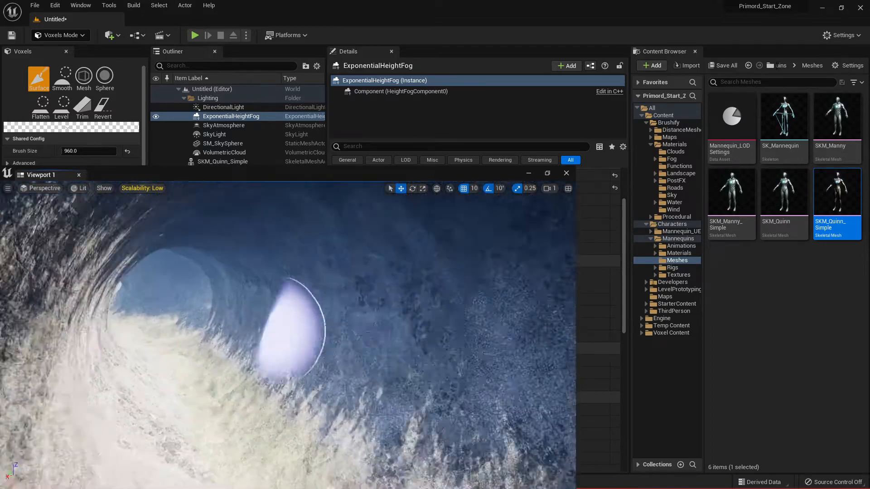
Sculpt the tunnel's interior with the 960 Surface brush to open it into a wider cavern
mouse_move(281, 331)
right_down()
mouse_move(213, 337)
mouse_move(177, 363)
mouse_move(152, 398)
mouse_move(122, 390)
right_up()
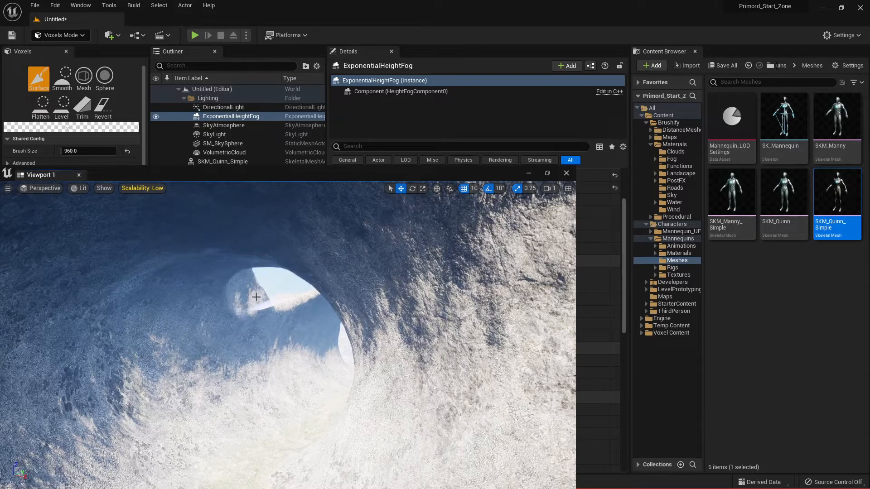
mouse_move(240, 397)
right_down()
mouse_move(217, 394)
mouse_move(299, 389)
mouse_move(232, 406)
mouse_move(252, 400)
right_up()
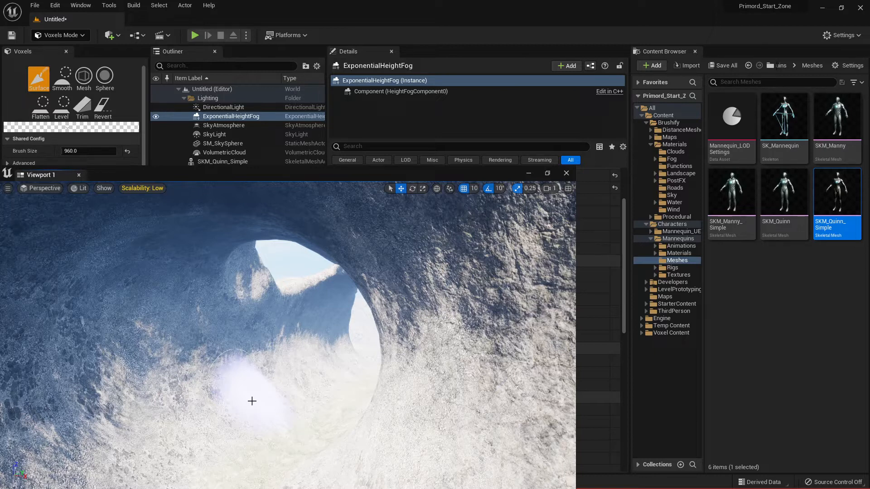
mouse_move(289, 388)
right_down()
mouse_move(417, 371)
mouse_move(489, 398)
mouse_move(491, 419)
mouse_move(509, 414)
mouse_move(493, 410)
mouse_move(507, 403)
mouse_move(450, 413)
mouse_move(426, 385)
mouse_move(348, 406)
mouse_move(136, 430)
mouse_move(272, 421)
right_up()
key(w)
mouse_move(242, 380)
mouse_down()
mouse_move(264, 378)
mouse_move(287, 358)
mouse_move(300, 369)
mouse_move(392, 374)
mouse_move(358, 361)
mouse_move(283, 359)
mouse_up()
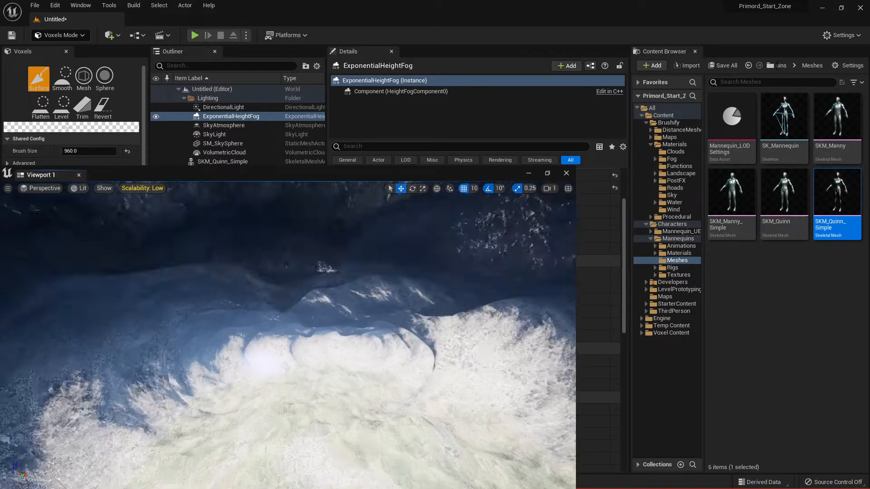
Carve a side passage into the dark rock wall inside the cavern with the Surface brush
key(w)
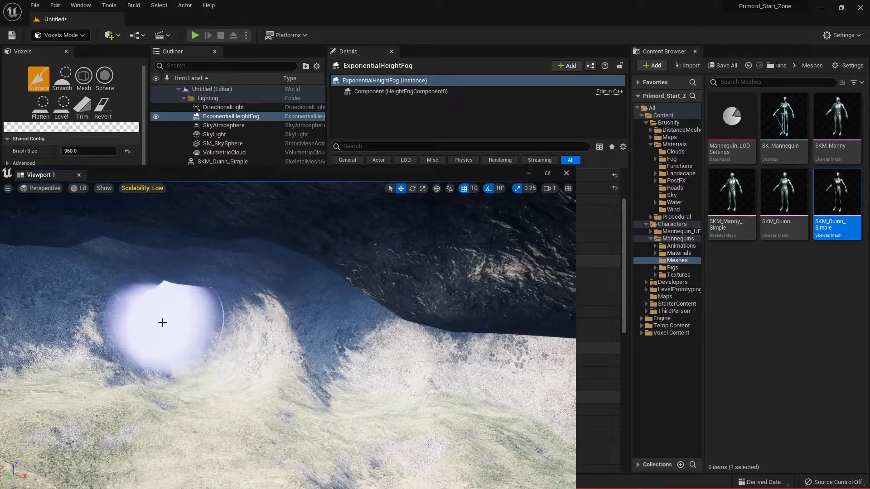
key(w)
mouse_move(215, 336)
right_down()
mouse_move(281, 333)
mouse_move(132, 330)
right_up()
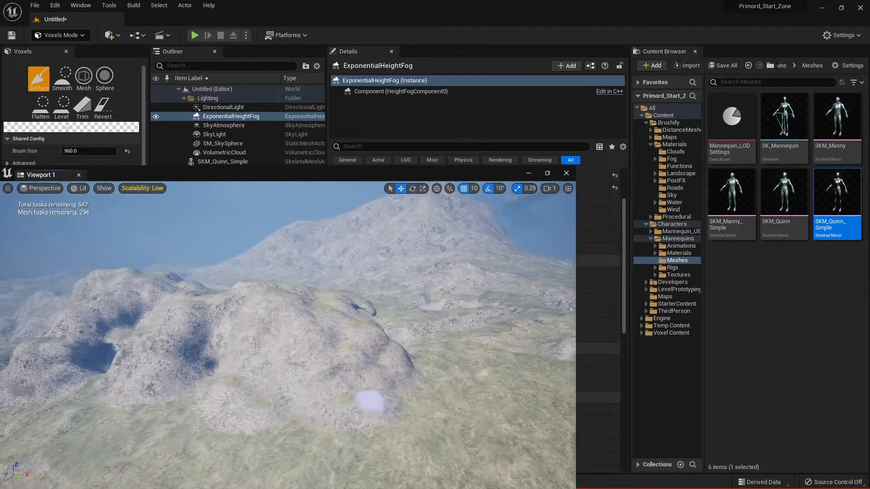
right_drag(385, 400, 354, 405)
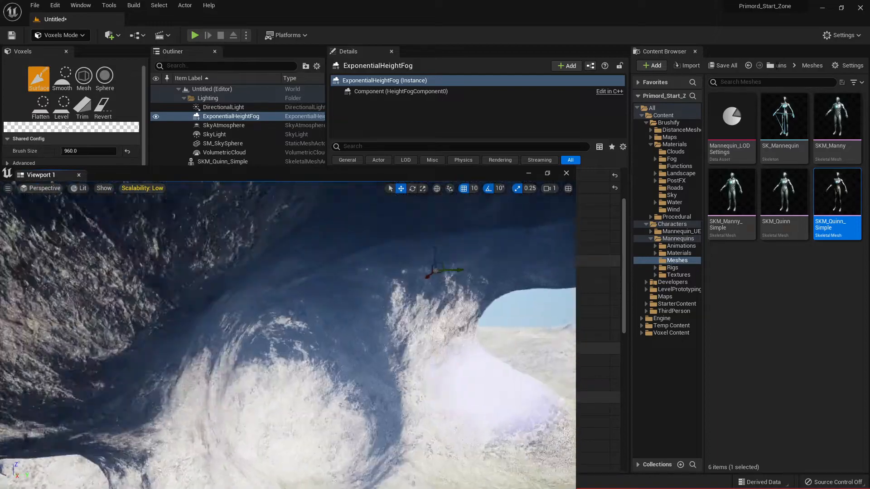
right_drag(362, 344, 281, 335)
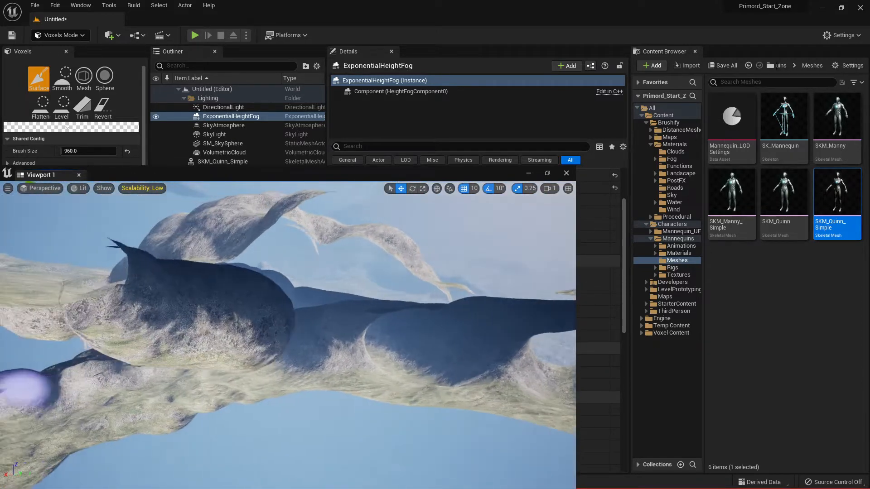
right_drag(24, 389, 23, 382)
key(a)
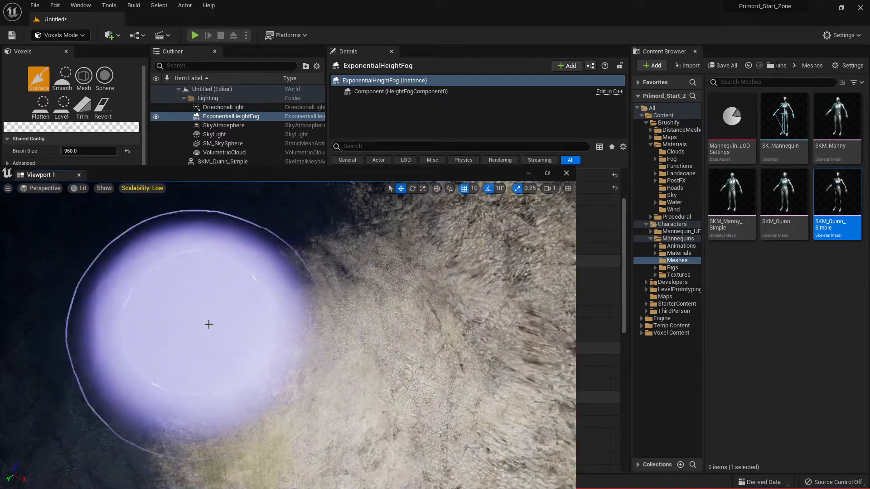
drag(208, 324, 180, 306)
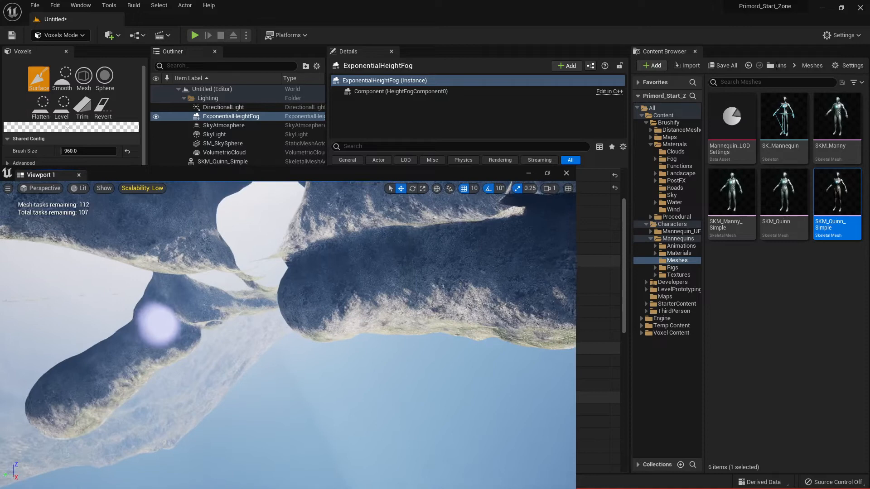
Sculpt the floor and side of the narrow passage where it leads toward the daylight opening
right_drag(159, 324, 113, 323)
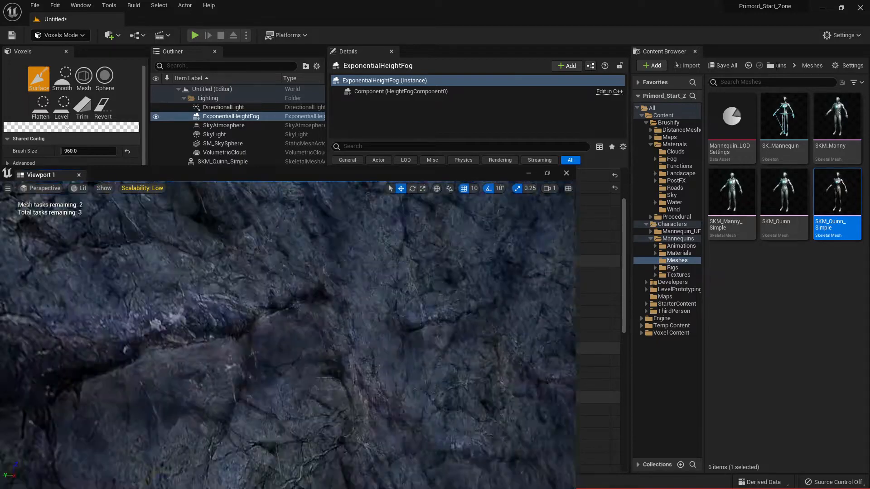
mouse_move(158, 335)
right_down()
mouse_move(204, 340)
mouse_move(174, 358)
mouse_move(158, 349)
mouse_move(201, 389)
mouse_move(227, 369)
mouse_move(222, 380)
mouse_move(267, 375)
mouse_move(288, 385)
mouse_move(276, 370)
mouse_move(303, 369)
right_up()
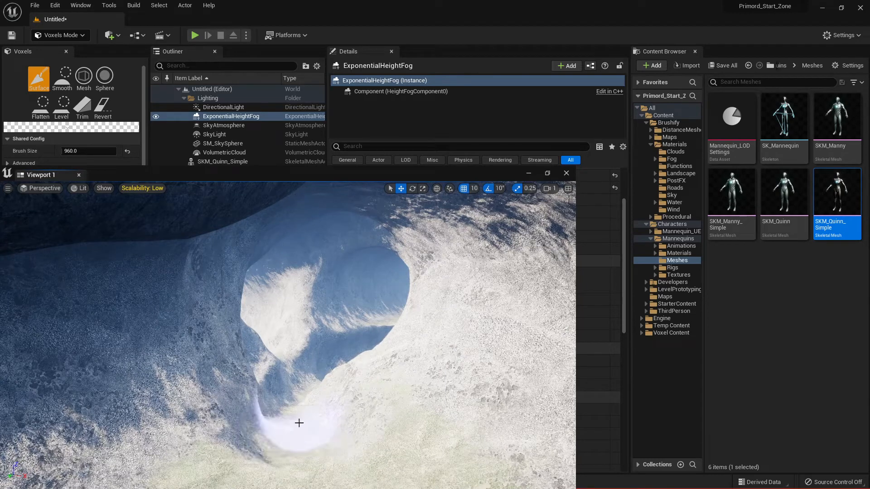
mouse_move(309, 425)
right_down()
mouse_move(320, 417)
mouse_move(237, 375)
right_up()
drag(244, 370, 261, 380)
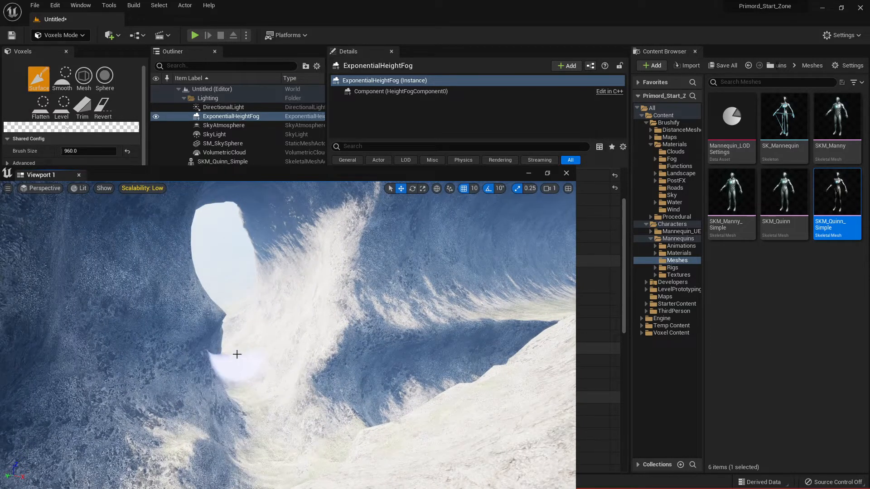
Smooth the rock slopes at the passage's valley exit using the Smooth tool with brush size 1600
key(w)
right_drag(248, 372, 226, 367)
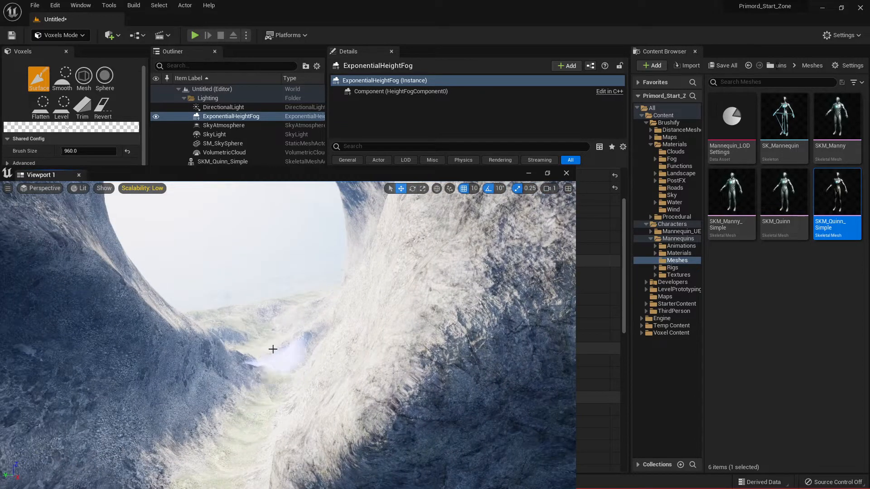
key(w)
right_drag(244, 352, 235, 352)
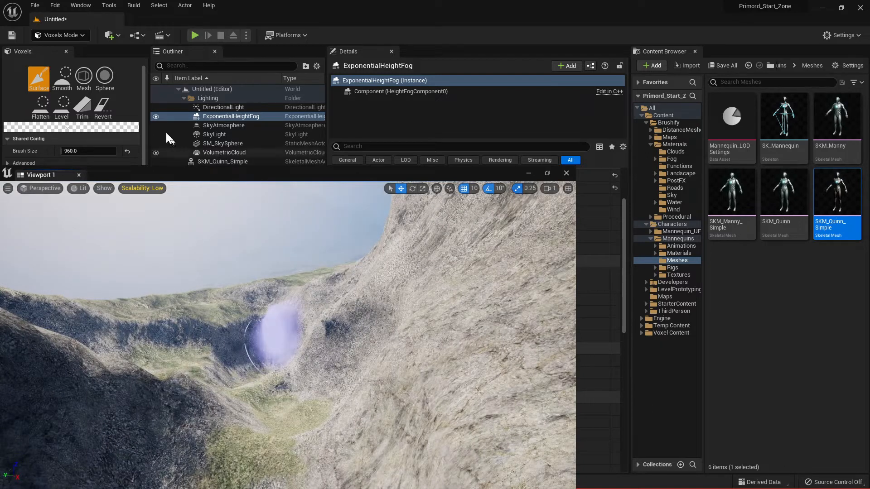
click(62, 78)
mouse_move(65, 151)
mouse_down()
mouse_move(98, 151)
mouse_move(71, 150)
mouse_up()
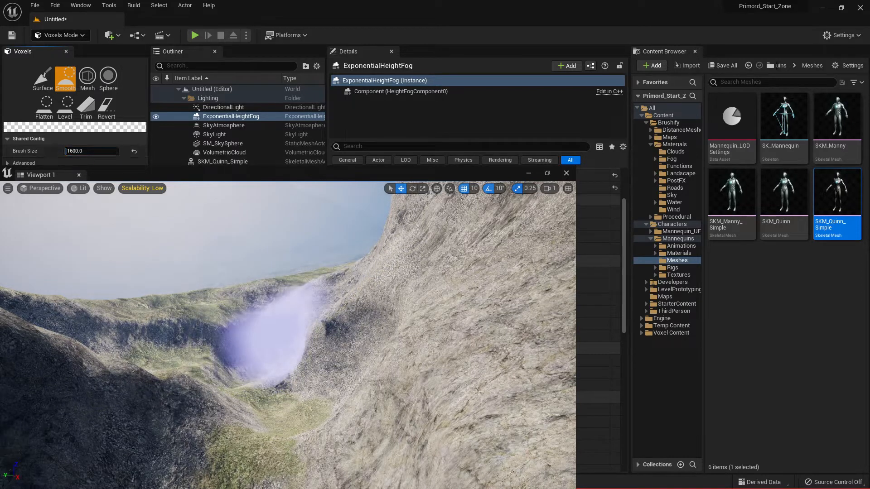
mouse_move(270, 337)
mouse_down()
mouse_move(301, 311)
mouse_move(301, 369)
mouse_move(184, 340)
mouse_move(279, 307)
mouse_move(294, 292)
mouse_move(237, 345)
mouse_move(290, 290)
mouse_move(280, 343)
mouse_move(237, 314)
mouse_move(315, 320)
mouse_move(198, 325)
mouse_move(263, 317)
mouse_move(249, 341)
mouse_move(213, 353)
mouse_move(146, 349)
mouse_move(206, 358)
mouse_move(145, 379)
mouse_move(194, 339)
mouse_move(175, 369)
mouse_move(272, 385)
mouse_move(235, 416)
mouse_move(195, 421)
mouse_up()
Smooth the passage floor where it meets the dark wall, replacing the first stroke with a new one
key(s)
mouse_move(182, 407)
right_down()
mouse_move(204, 403)
mouse_move(172, 385)
mouse_move(186, 384)
right_up()
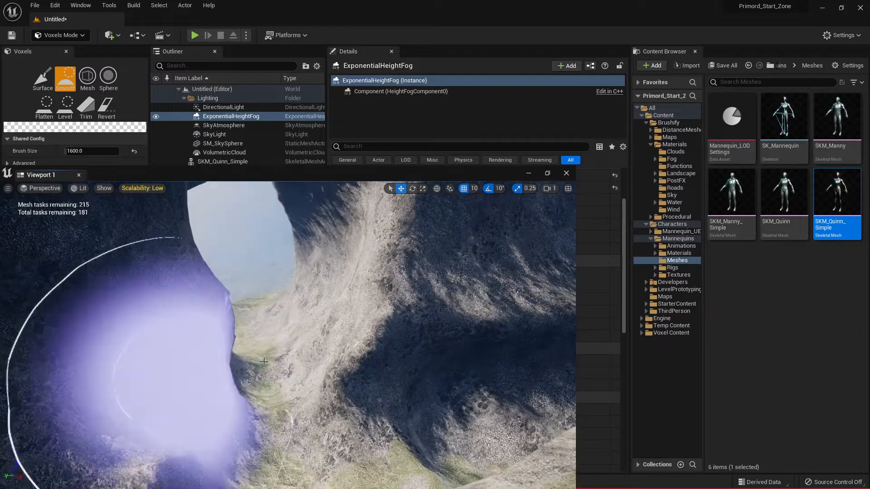
right_drag(272, 439, 305, 423)
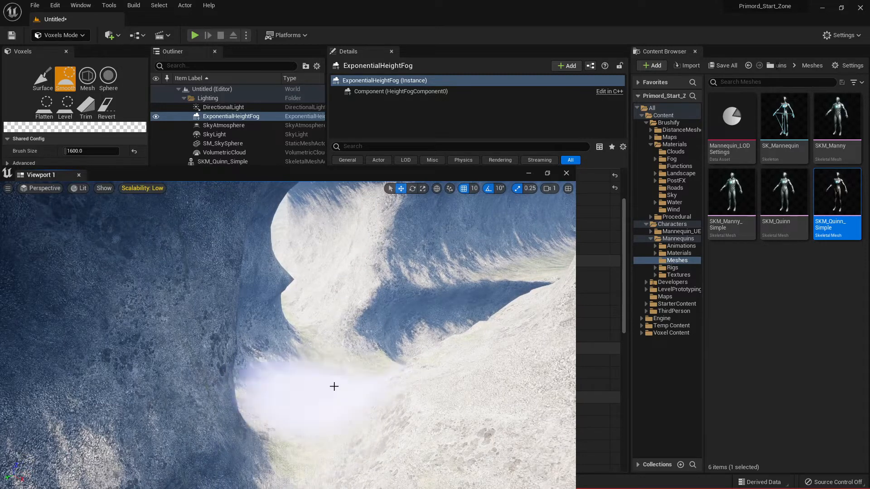
right_drag(301, 416, 354, 357)
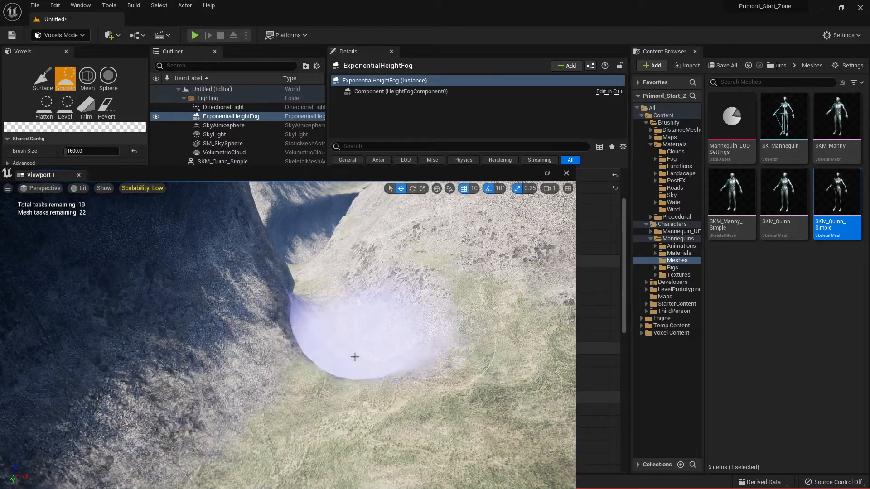
drag(355, 357, 367, 375)
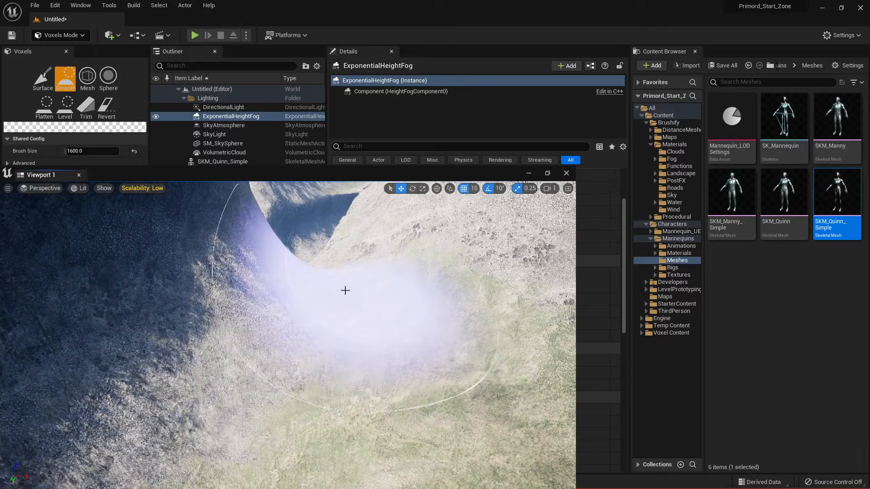
key(ctrl+z)
mouse_move(356, 368)
mouse_down()
mouse_move(396, 317)
mouse_move(357, 349)
mouse_move(339, 312)
mouse_up()
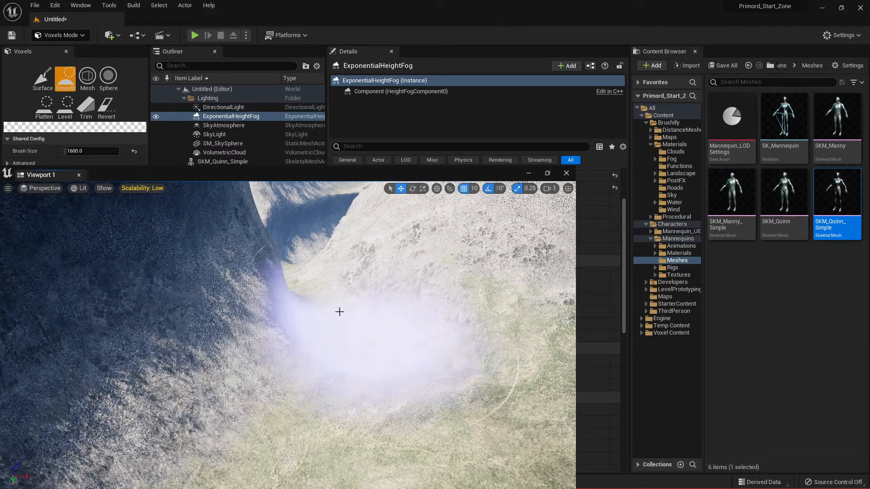
Carve a lower opening into the rock beneath the arched hole using the Surface brush at size 1600
right_drag(460, 270, 557, 231)
mouse_move(494, 249)
right_down()
mouse_move(539, 227)
mouse_move(494, 249)
mouse_move(552, 253)
mouse_move(498, 258)
mouse_move(516, 308)
mouse_move(480, 344)
mouse_move(494, 313)
mouse_move(462, 263)
mouse_move(417, 258)
mouse_move(390, 240)
mouse_move(412, 249)
mouse_move(394, 262)
mouse_move(403, 299)
mouse_move(421, 290)
mouse_move(408, 245)
right_up()
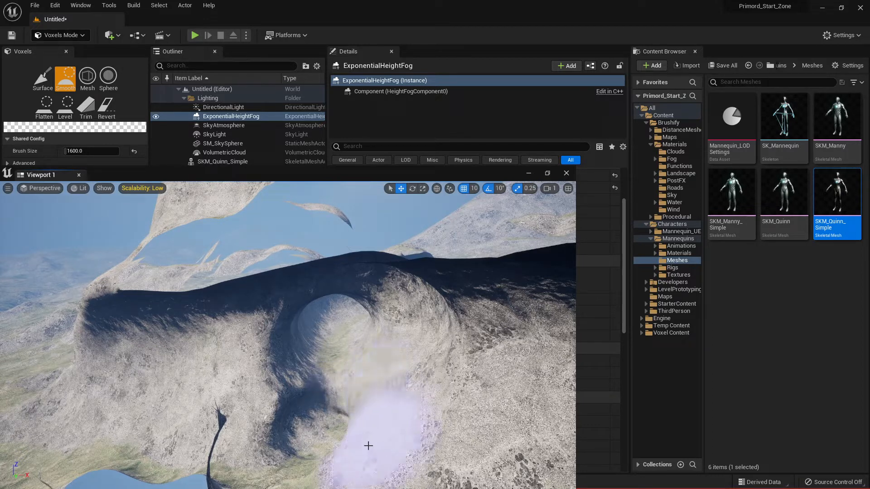
click(40, 82)
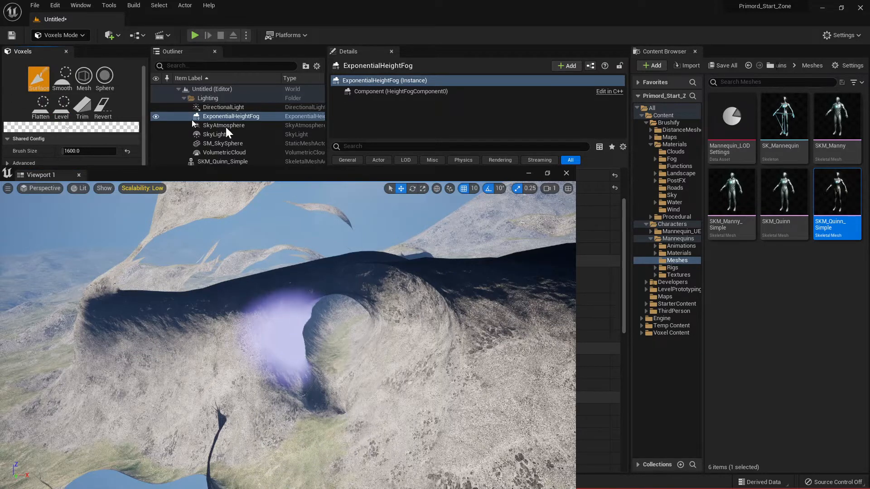
drag(313, 420, 312, 423)
right_drag(252, 446, 314, 443)
mouse_move(325, 425)
mouse_down()
mouse_move(317, 412)
mouse_move(326, 408)
mouse_move(307, 444)
mouse_up()
right_drag(317, 412, 290, 415)
mouse_move(384, 345)
mouse_down()
mouse_move(326, 355)
mouse_move(252, 415)
mouse_move(275, 424)
mouse_move(237, 442)
mouse_up()
mouse_move(238, 442)
right_down()
mouse_move(216, 455)
mouse_move(254, 434)
mouse_move(147, 412)
mouse_move(252, 426)
right_up()
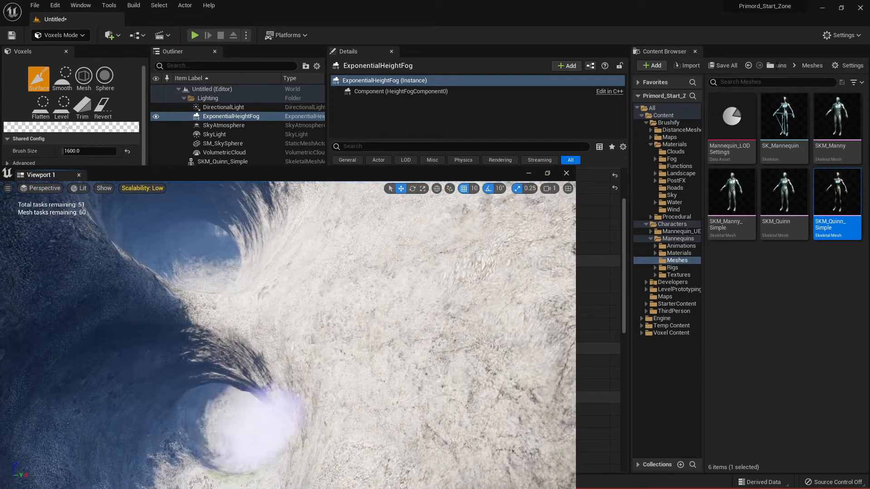
Widen the lower tunnel opening and carve further into the dark wall beside it
drag(225, 412, 228, 389)
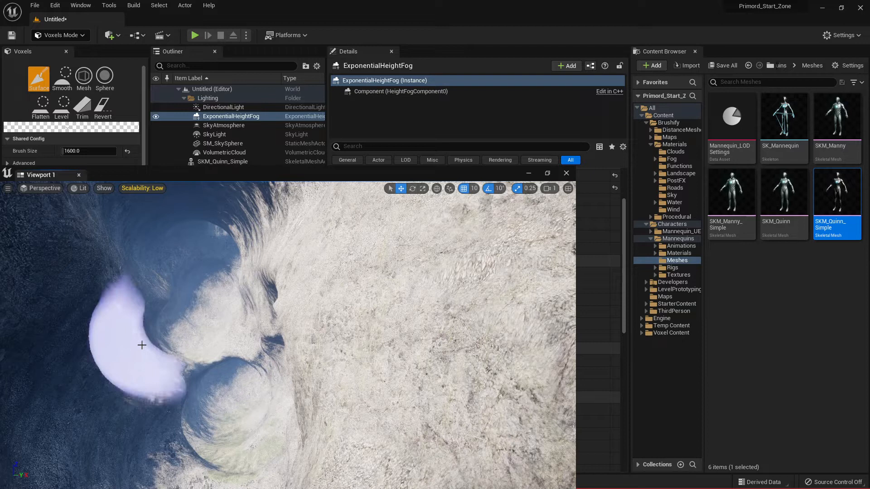
mouse_move(132, 349)
mouse_down()
mouse_move(107, 369)
mouse_move(87, 407)
mouse_move(32, 385)
mouse_move(97, 459)
mouse_up()
mouse_move(97, 459)
right_down()
mouse_move(94, 446)
mouse_move(75, 444)
right_up()
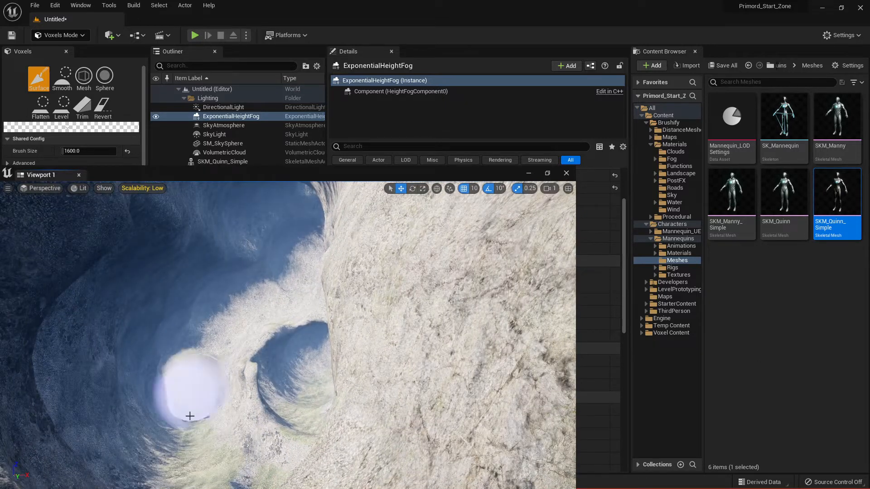
Sculpt the rock between the cavern floor and the small arch beside the bright cliff
mouse_move(180, 429)
mouse_down()
mouse_move(200, 423)
mouse_move(222, 356)
mouse_up()
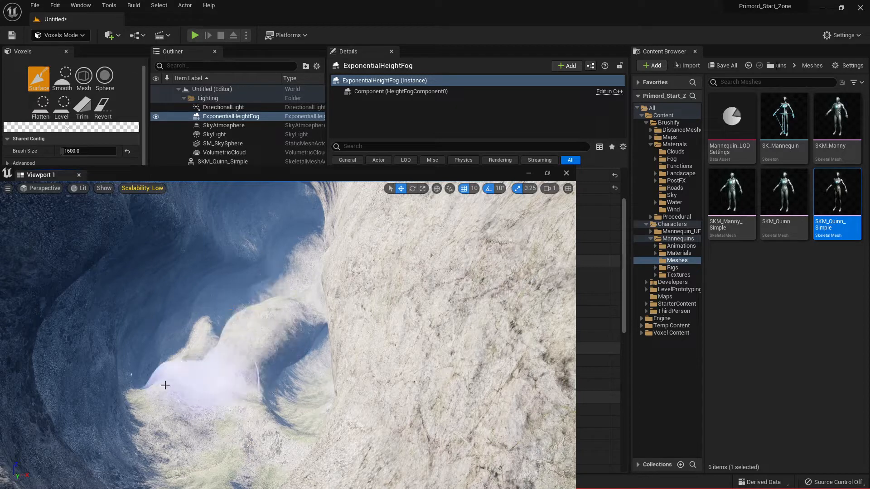
drag(197, 369, 220, 353)
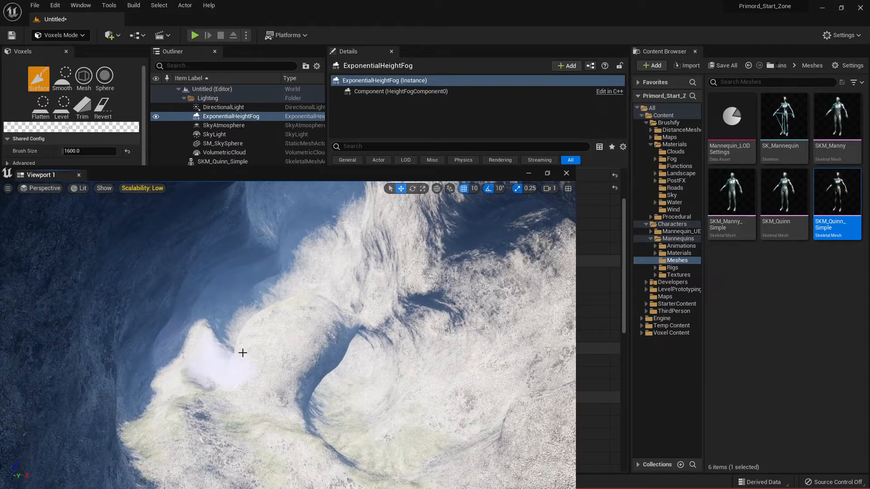
right_drag(241, 343, 245, 345)
drag(293, 332, 313, 304)
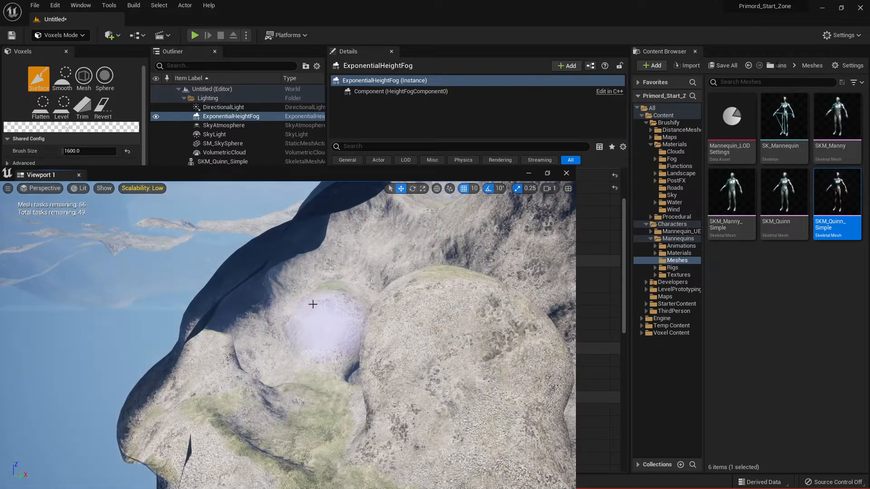
Carve a deeper hollow into the shaded rock wall under the cliff's dark overhang
drag(307, 254, 315, 267)
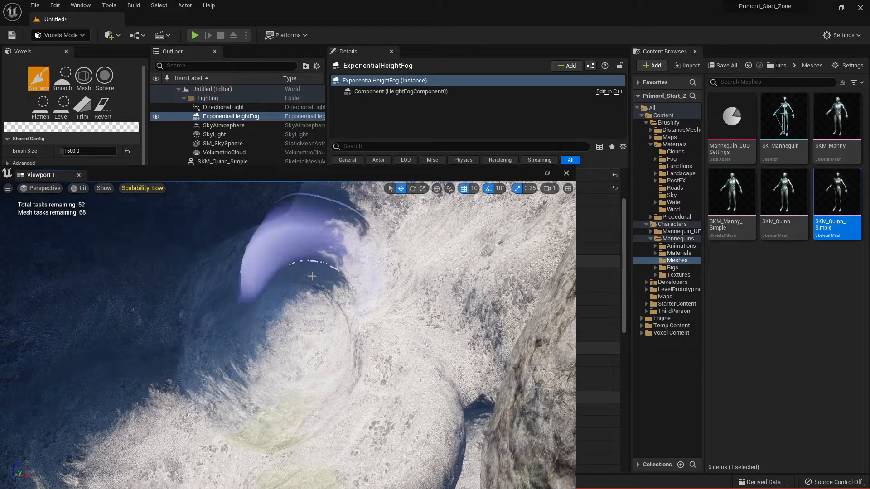
mouse_move(301, 308)
right_down()
mouse_move(265, 314)
mouse_move(290, 317)
right_up()
right_drag(526, 326, 466, 328)
right_drag(347, 298, 347, 297)
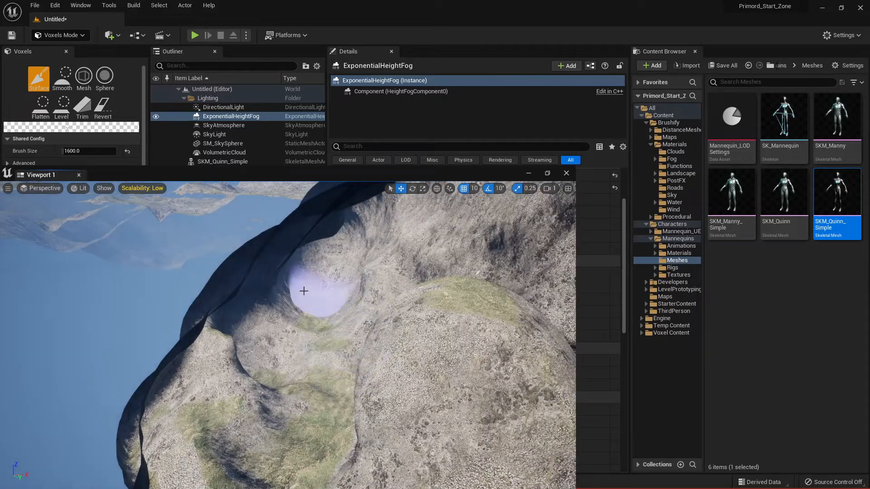
Extend the carving along the ledge at the cliff's outer edge, down from the hollow
mouse_move(279, 346)
mouse_down()
mouse_move(259, 429)
mouse_move(250, 352)
mouse_up()
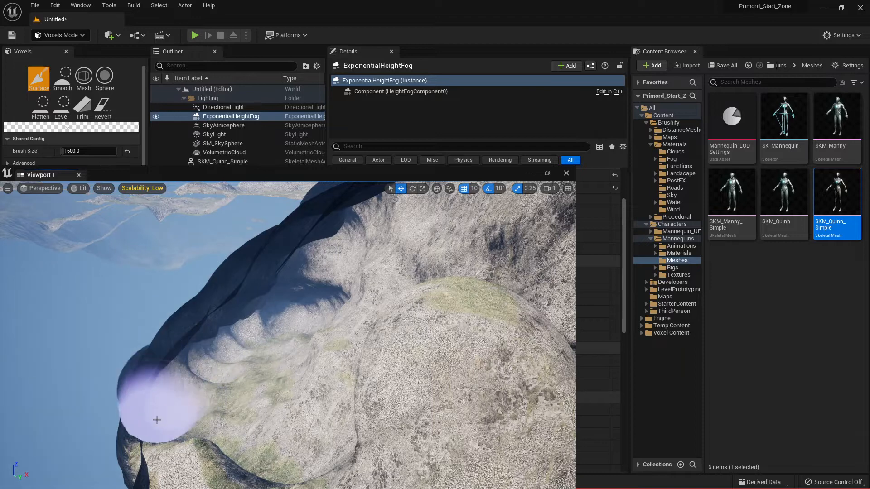
drag(193, 438, 189, 454)
right_drag(189, 399, 243, 341)
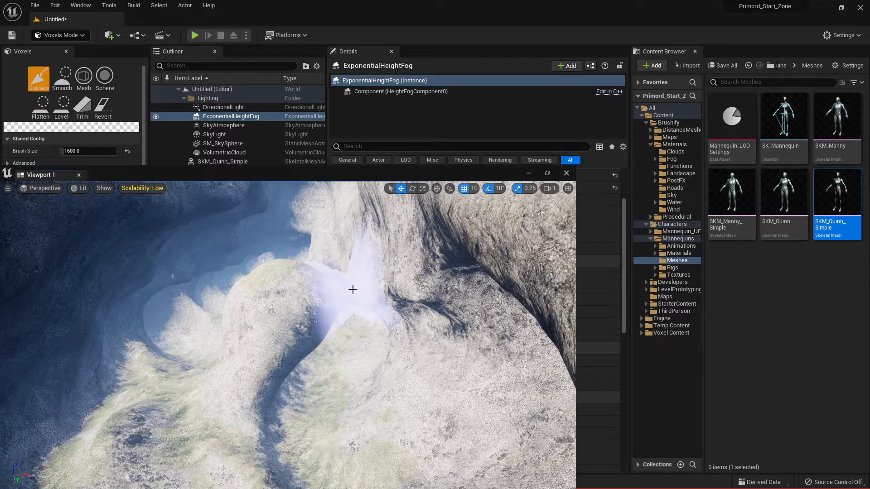
Smooth the grassy passage floor and the rock ridge beside the dark wall using the Smooth tool at brush size 1600
mouse_move(352, 369)
right_down()
mouse_move(347, 385)
mouse_move(356, 396)
mouse_move(328, 374)
mouse_move(308, 326)
mouse_move(215, 385)
mouse_move(193, 358)
mouse_move(109, 362)
mouse_move(68, 326)
right_up()
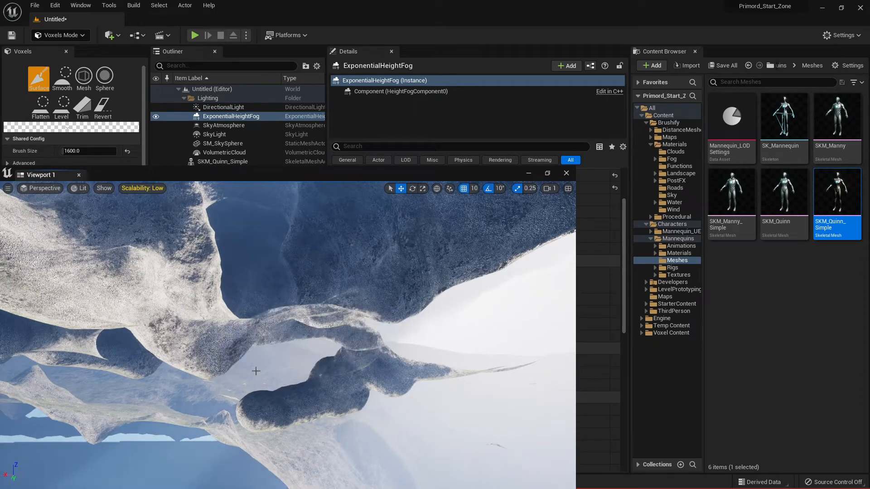
mouse_move(206, 361)
right_down()
mouse_move(263, 369)
mouse_move(235, 358)
mouse_move(229, 365)
right_up()
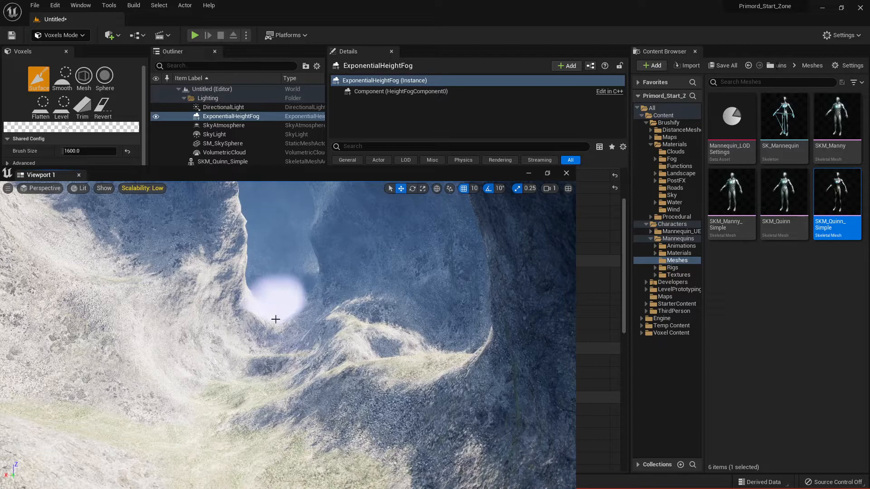
mouse_move(270, 315)
right_down()
mouse_move(345, 310)
mouse_move(331, 326)
mouse_move(337, 333)
mouse_move(308, 326)
mouse_move(452, 363)
right_up()
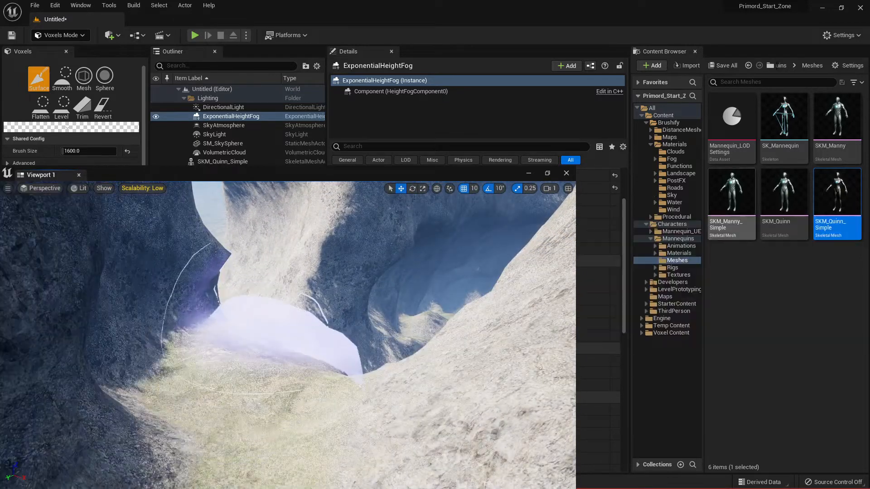
click(67, 80)
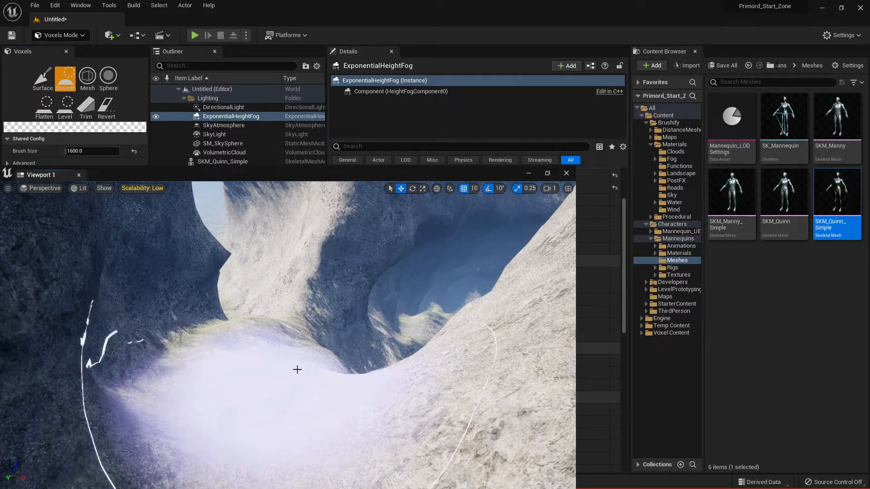
right_drag(344, 367, 399, 375)
right_drag(290, 348, 190, 319)
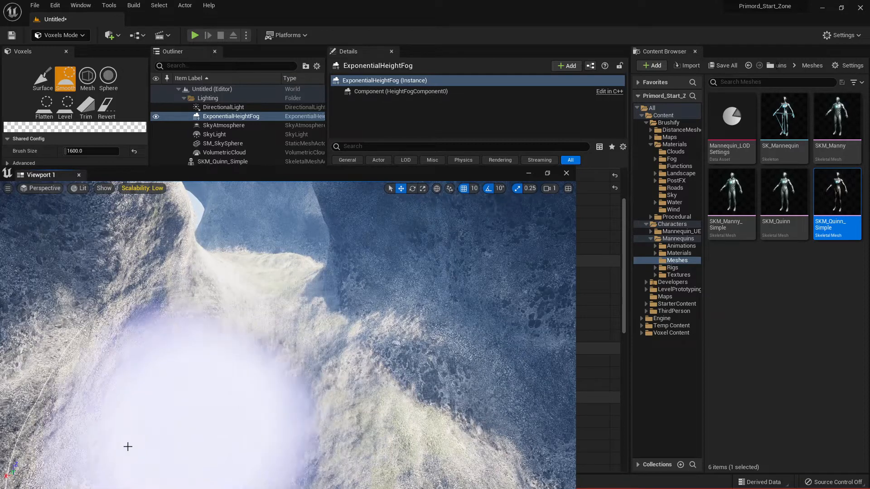
Try smoothing the shaded hollow in the rock slope and undo the smoothing strokes
mouse_move(136, 363)
right_down()
mouse_move(77, 358)
mouse_move(113, 367)
mouse_move(95, 362)
mouse_move(103, 402)
right_up()
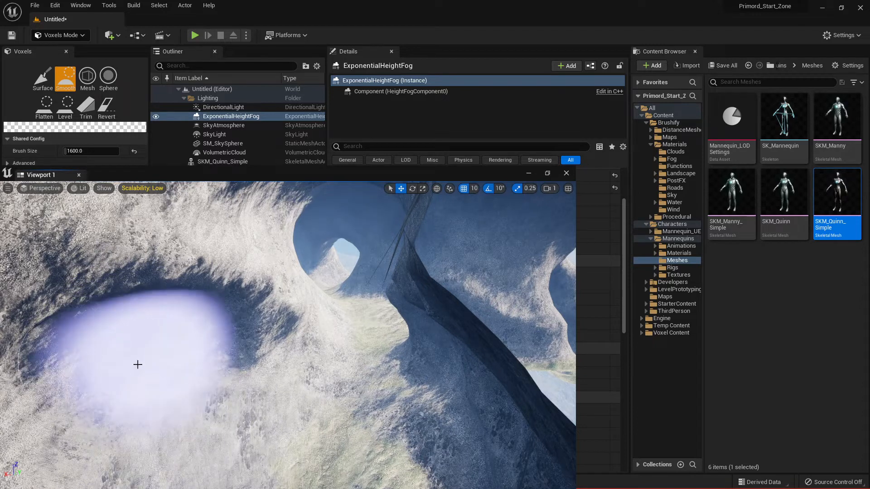
key(ctrl+z)
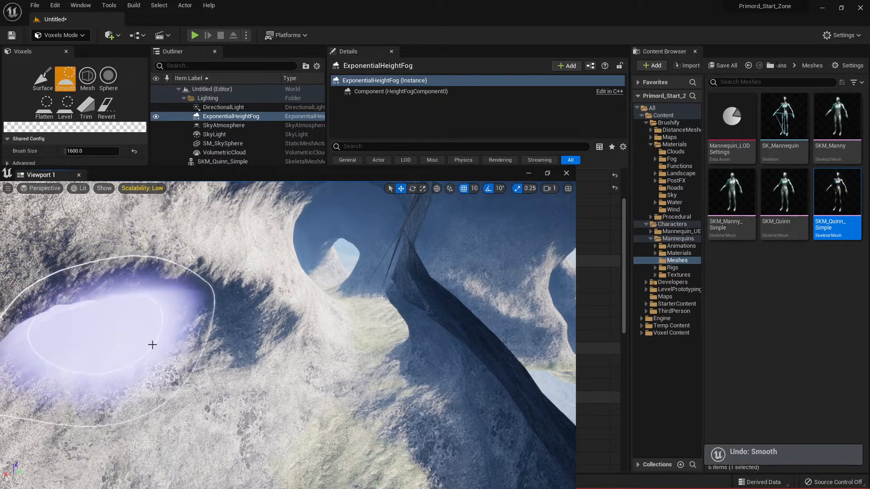
key(ctrl+z)
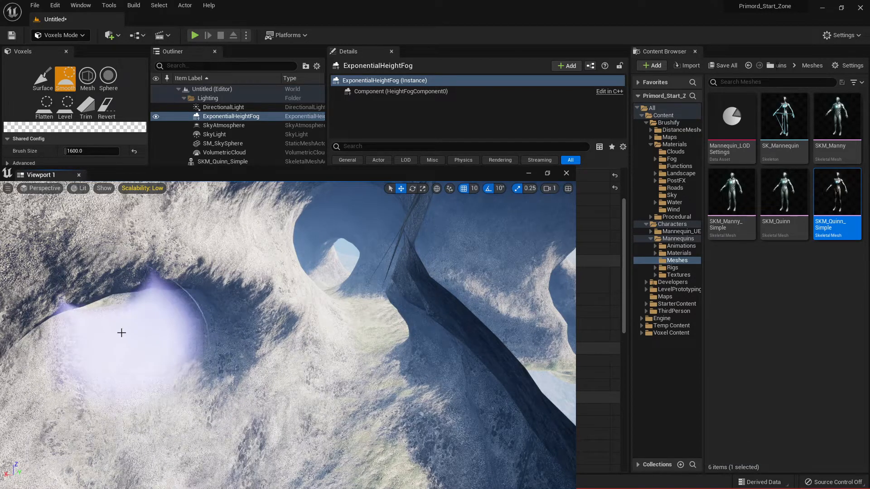
Carve an opening into the rock beside the rounded boulder below the arched hollow using the Surface brush
mouse_move(153, 410)
right_down()
mouse_move(196, 395)
mouse_move(195, 384)
mouse_move(185, 397)
mouse_move(123, 378)
mouse_move(144, 351)
mouse_move(182, 339)
mouse_move(200, 313)
mouse_move(217, 312)
mouse_move(190, 339)
mouse_move(154, 333)
mouse_move(77, 360)
mouse_move(70, 353)
mouse_move(136, 333)
mouse_move(181, 376)
mouse_move(245, 369)
right_up()
key(w)
key(w)
right_drag(295, 340, 291, 317)
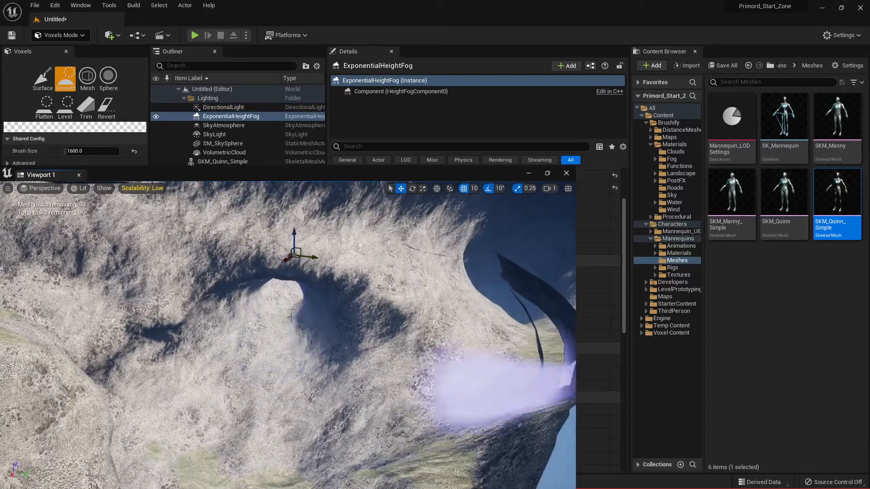
click(43, 78)
scroll(264, 397, down, 8)
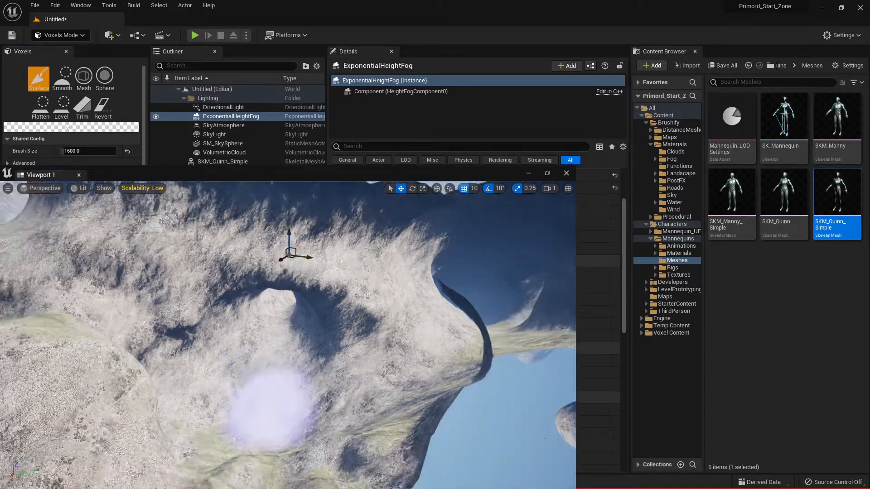
mouse_move(269, 360)
right_down()
mouse_move(267, 376)
mouse_move(279, 375)
right_up()
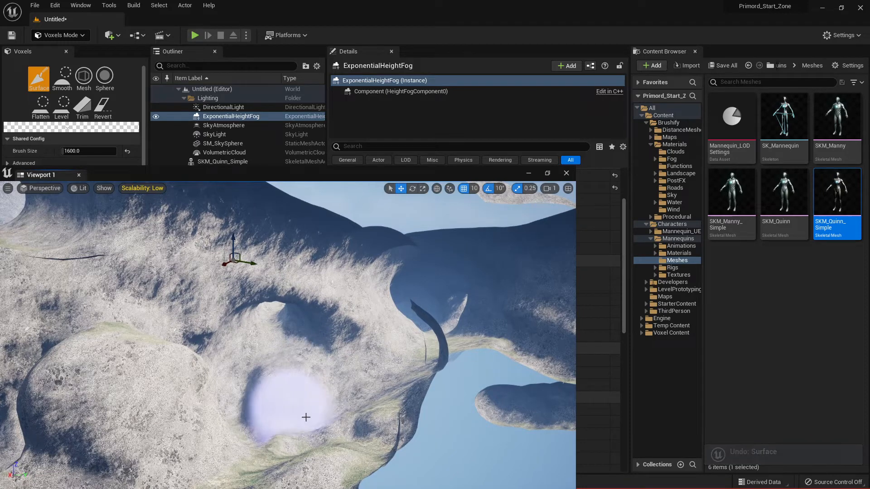
mouse_move(311, 401)
right_down()
mouse_move(295, 419)
mouse_move(293, 402)
mouse_move(214, 405)
right_up()
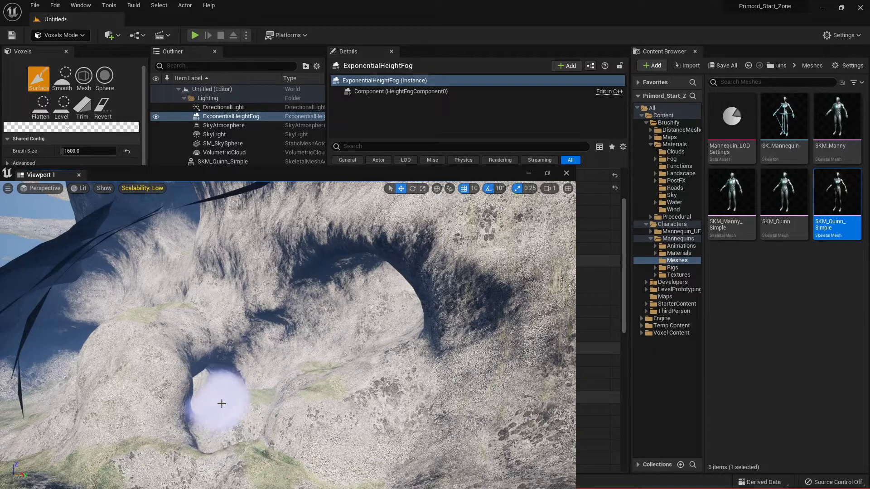
drag(222, 403, 222, 412)
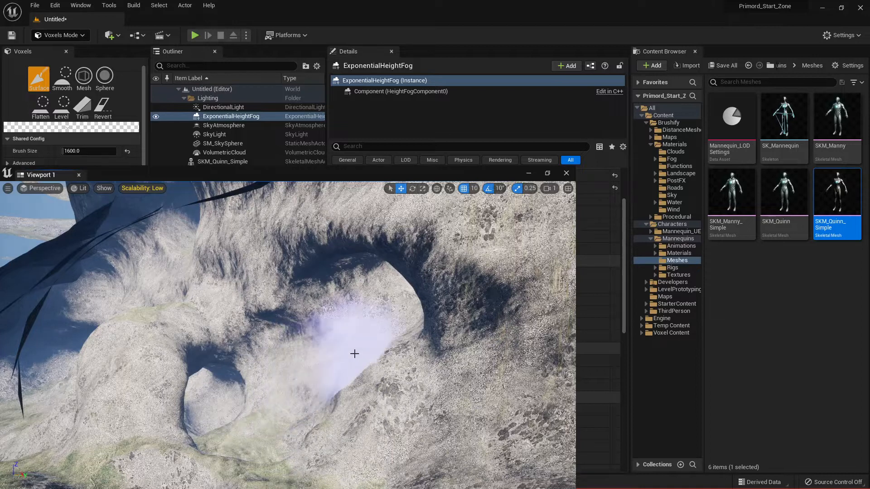
Carve the arched hollow into a tunnel running through the hill with the Surface brush
right_drag(317, 351, 376, 349)
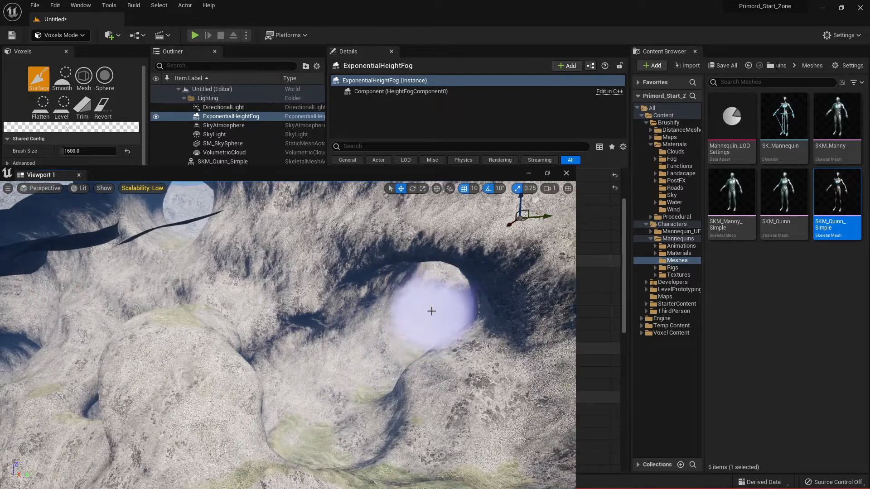
right_drag(287, 394, 306, 375)
mouse_move(316, 341)
mouse_down()
mouse_move(309, 312)
mouse_move(287, 315)
mouse_up()
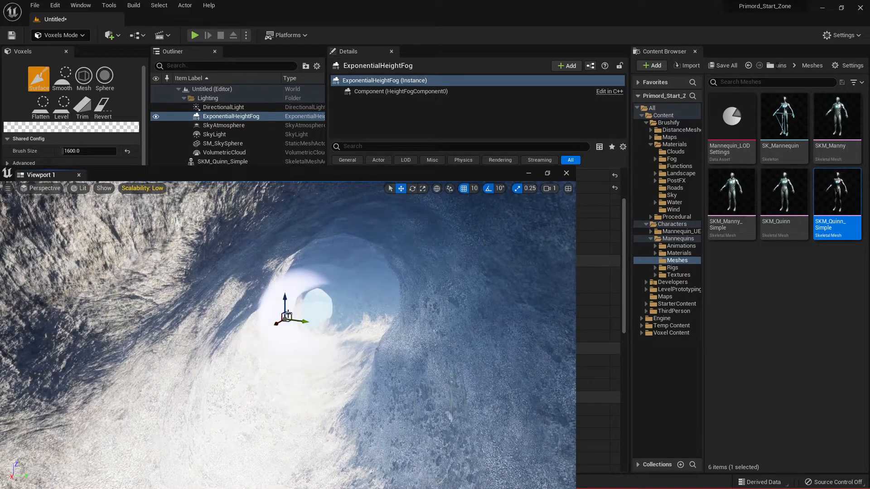
key(w)
mouse_move(304, 335)
right_down()
mouse_move(209, 335)
mouse_move(294, 333)
mouse_move(288, 324)
mouse_move(292, 339)
mouse_move(277, 331)
right_up()
key(s)
key(w)
key(w)
key(w)
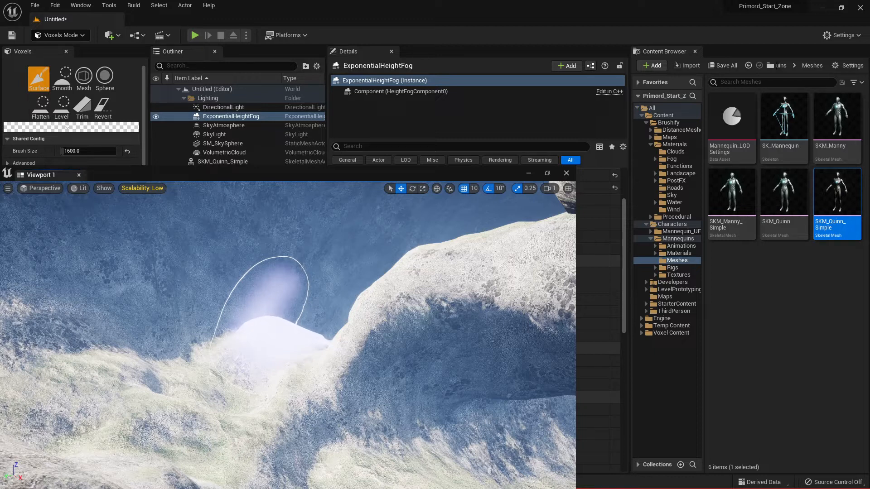
Smooth the grassy mound between the dark wall and the rock pillar with the Smooth tool
right_drag(268, 345, 333, 347)
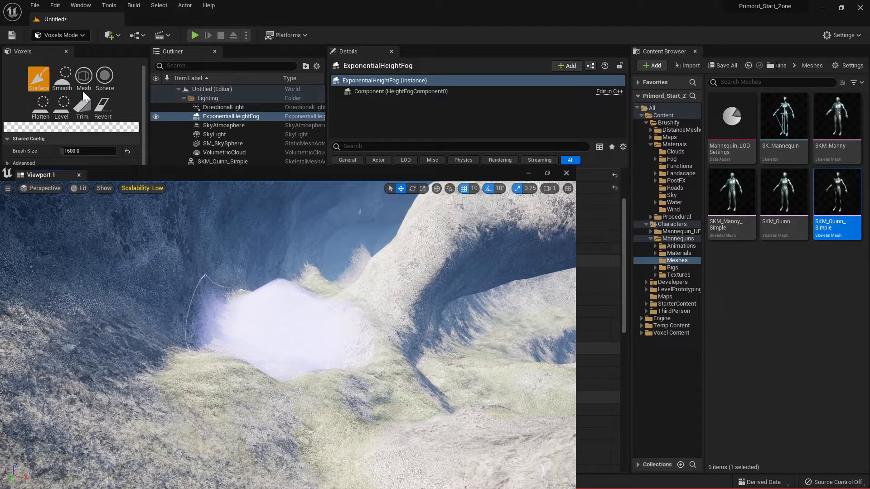
click(57, 82)
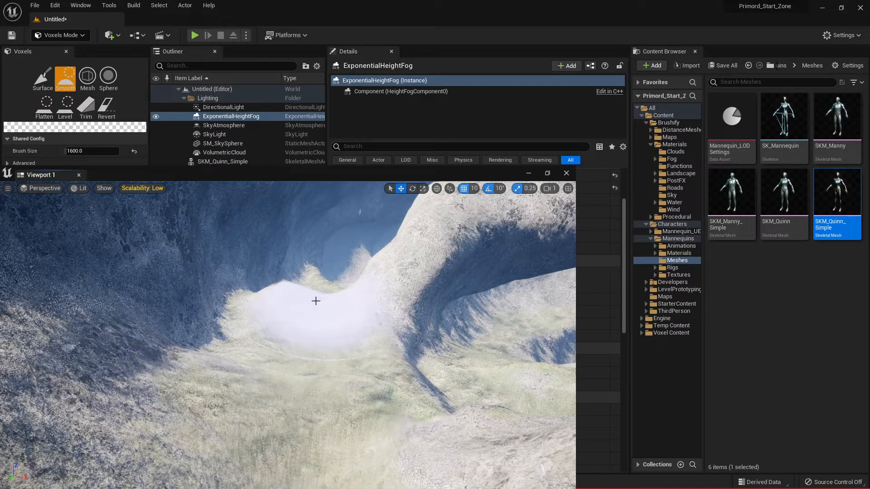
key(w)
mouse_move(311, 311)
right_down()
mouse_move(272, 308)
mouse_move(308, 299)
mouse_move(344, 305)
mouse_move(320, 300)
mouse_move(312, 317)
mouse_move(334, 310)
mouse_move(304, 319)
mouse_move(362, 338)
mouse_move(344, 317)
mouse_move(367, 358)
mouse_move(345, 386)
right_up()
key(s)
key(w)
key(s)
key(w)
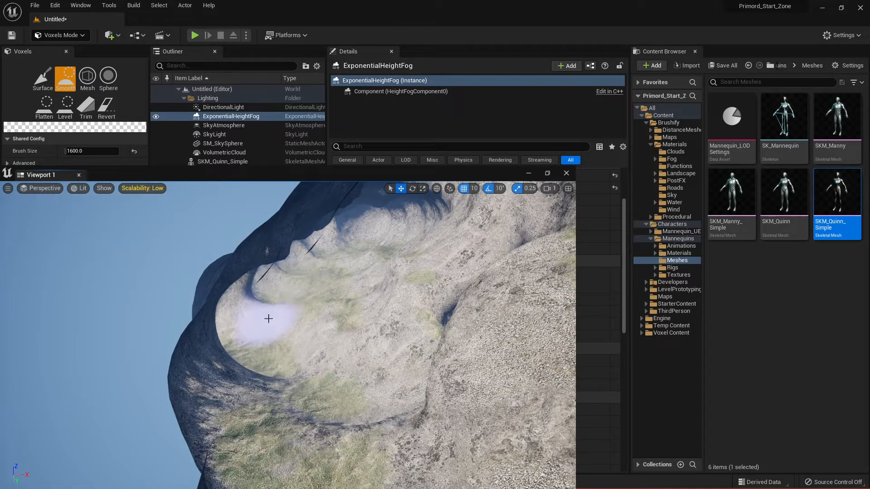
Smooth the rock slope beside the cave mouth on the outer cliff
mouse_move(375, 271)
mouse_down()
mouse_move(361, 307)
mouse_move(349, 260)
mouse_move(376, 248)
mouse_move(348, 255)
mouse_move(410, 273)
mouse_move(394, 254)
mouse_move(337, 312)
mouse_move(329, 400)
mouse_move(330, 371)
mouse_move(301, 354)
mouse_move(273, 360)
mouse_move(244, 347)
mouse_move(269, 286)
mouse_move(247, 285)
mouse_move(330, 237)
mouse_move(378, 226)
mouse_move(399, 237)
mouse_up()
key(w)
mouse_move(326, 355)
right_down()
mouse_move(414, 326)
mouse_move(435, 296)
mouse_move(456, 301)
mouse_move(350, 356)
right_up()
key(w)
key(s)
Smooth the foot of the shaded rock wall where it meets the grassy ground
mouse_move(270, 373)
mouse_down()
mouse_move(212, 369)
mouse_move(295, 402)
mouse_move(281, 362)
mouse_move(255, 384)
mouse_up()
key(w)
mouse_move(254, 384)
right_down()
mouse_move(271, 369)
mouse_move(313, 365)
mouse_move(295, 380)
right_up()
key(w)
key(s)
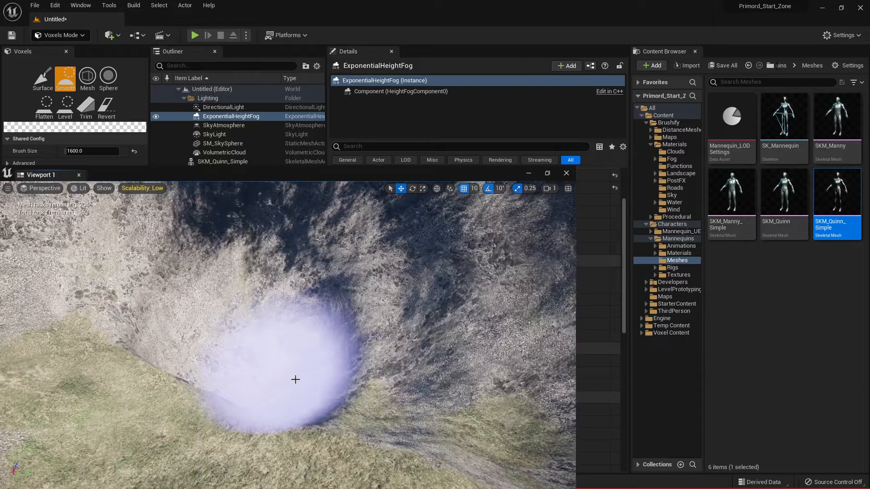
drag(296, 380, 252, 358)
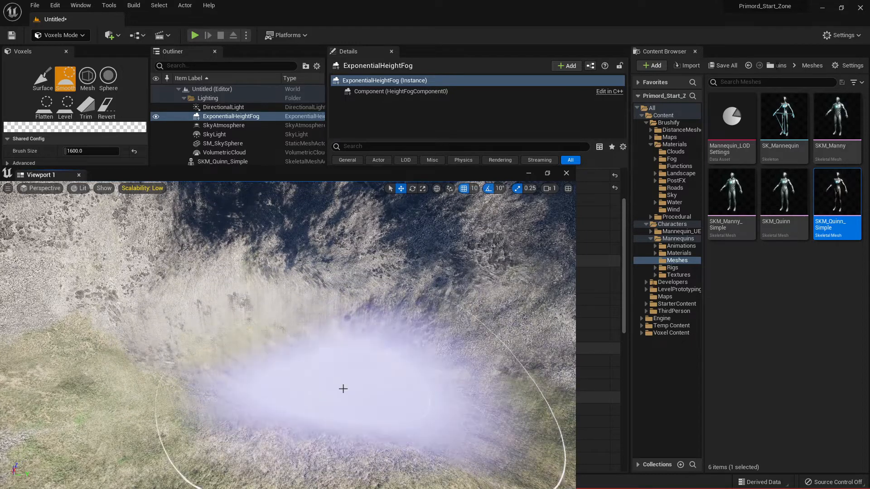
mouse_move(311, 336)
right_down()
mouse_move(315, 327)
mouse_move(310, 336)
right_up()
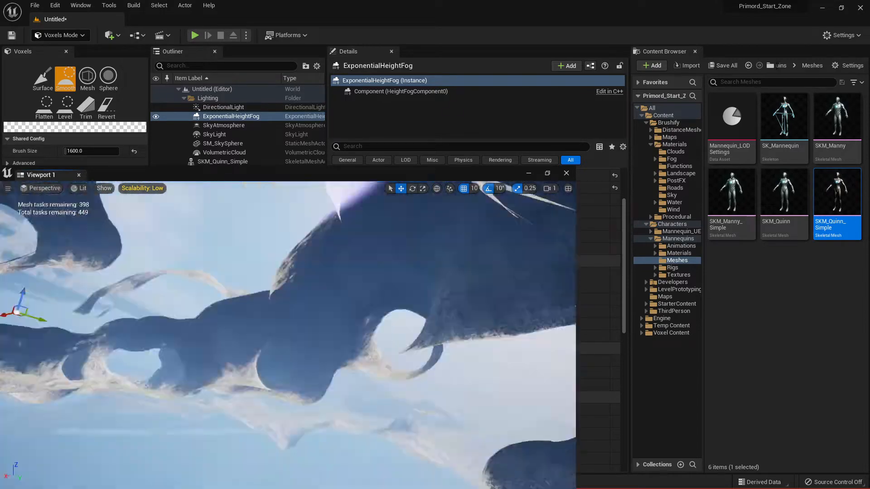
mouse_move(311, 336)
right_down()
mouse_move(304, 346)
mouse_move(312, 332)
mouse_move(317, 342)
mouse_move(308, 347)
mouse_move(292, 322)
mouse_move(235, 303)
mouse_move(231, 317)
mouse_move(321, 368)
right_up()
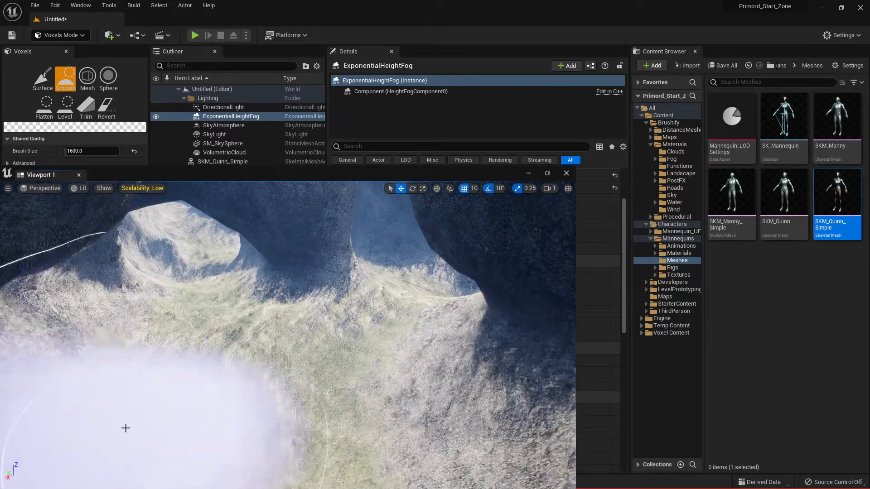
Smooth the rough rock walls and wall base inside the cave with the Smooth tool
key(f)
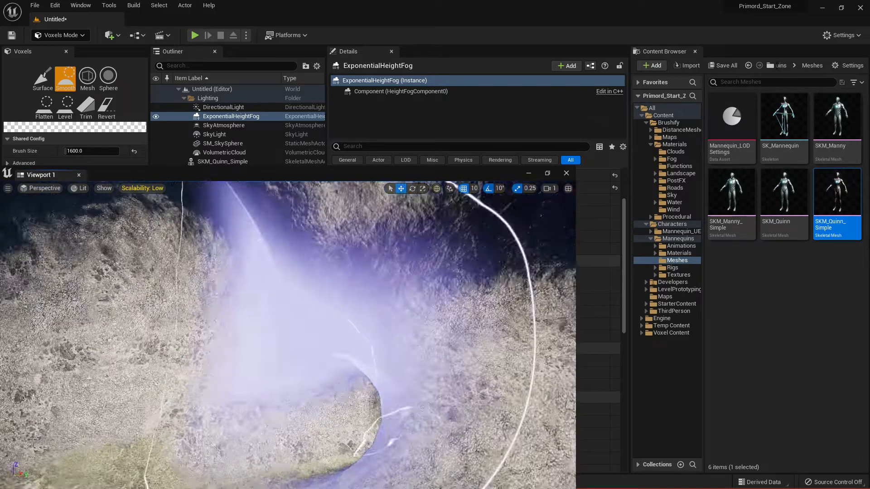
right_drag(290, 335, 254, 333)
drag(136, 376, 190, 389)
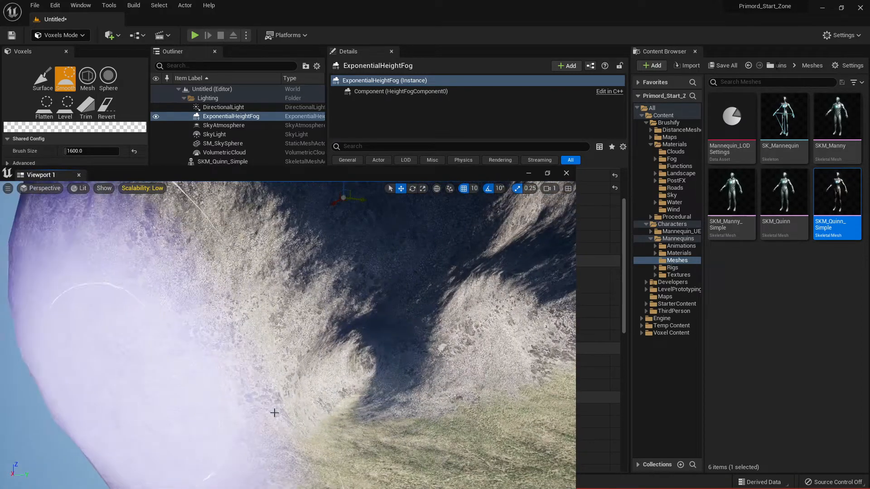
mouse_move(354, 386)
right_down()
mouse_move(321, 372)
mouse_move(331, 358)
mouse_move(295, 346)
mouse_move(281, 353)
mouse_move(299, 367)
mouse_move(317, 358)
mouse_move(310, 367)
right_up()
mouse_move(310, 366)
mouse_down()
mouse_move(342, 353)
mouse_move(233, 303)
mouse_up()
Smooth the rock and grassy ground around the arched opening at the foot of the hill
mouse_move(233, 303)
right_down()
mouse_move(254, 306)
mouse_move(240, 321)
mouse_move(245, 349)
right_up()
drag(244, 352, 274, 353)
right_drag(276, 345, 263, 342)
mouse_move(263, 342)
mouse_down()
mouse_move(226, 340)
mouse_move(278, 341)
mouse_move(280, 352)
mouse_move(280, 312)
mouse_up()
right_drag(280, 312, 333, 377)
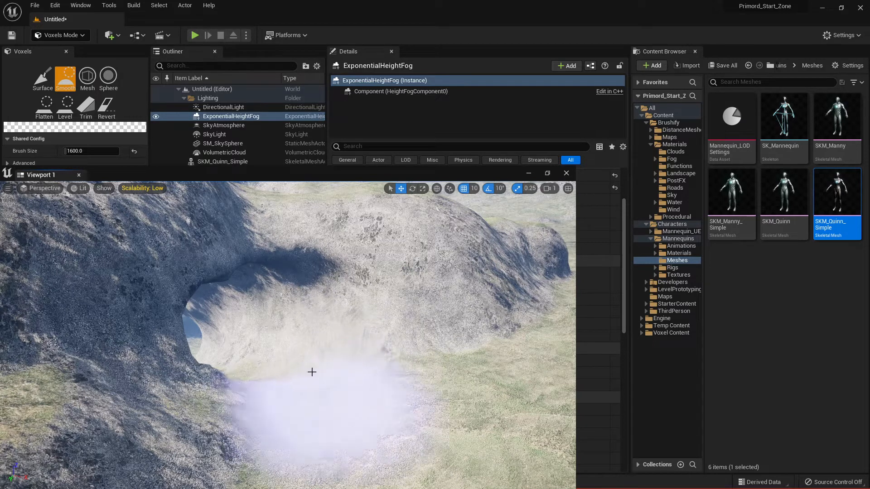
mouse_move(227, 359)
mouse_down()
mouse_move(219, 375)
mouse_move(217, 363)
mouse_move(263, 370)
mouse_up()
mouse_move(297, 367)
right_down()
mouse_move(254, 389)
mouse_move(220, 375)
mouse_move(228, 375)
mouse_move(206, 389)
mouse_move(277, 392)
mouse_move(272, 357)
mouse_move(331, 342)
mouse_move(286, 333)
mouse_move(299, 317)
mouse_move(289, 344)
mouse_move(253, 337)
mouse_move(290, 344)
mouse_move(281, 334)
mouse_move(290, 336)
right_up()
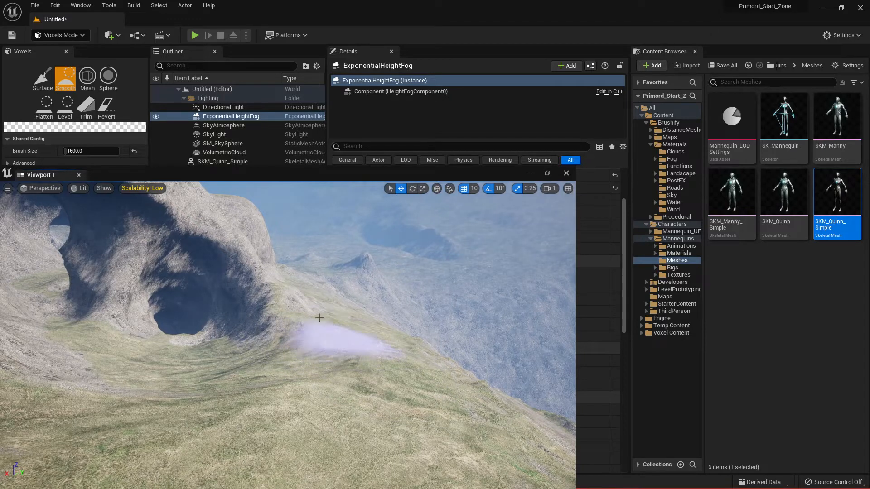
Examine the carved caves and connecting tunnels from inside the hill and from the surrounding grassland
mouse_move(349, 334)
right_down()
mouse_move(286, 340)
mouse_move(252, 355)
mouse_move(226, 337)
mouse_move(245, 333)
mouse_move(253, 355)
mouse_move(224, 294)
mouse_move(240, 338)
mouse_move(266, 344)
right_up()
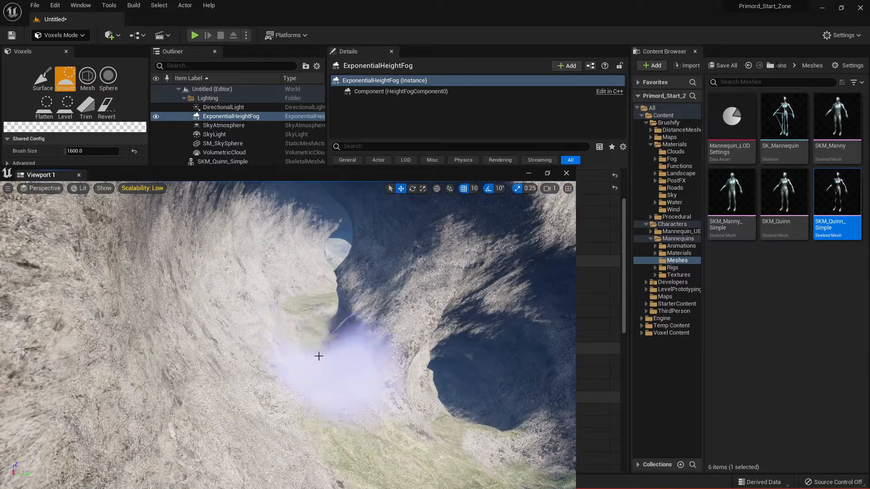
mouse_move(323, 327)
right_down()
mouse_move(351, 286)
mouse_move(399, 301)
mouse_move(480, 281)
mouse_move(403, 308)
right_up()
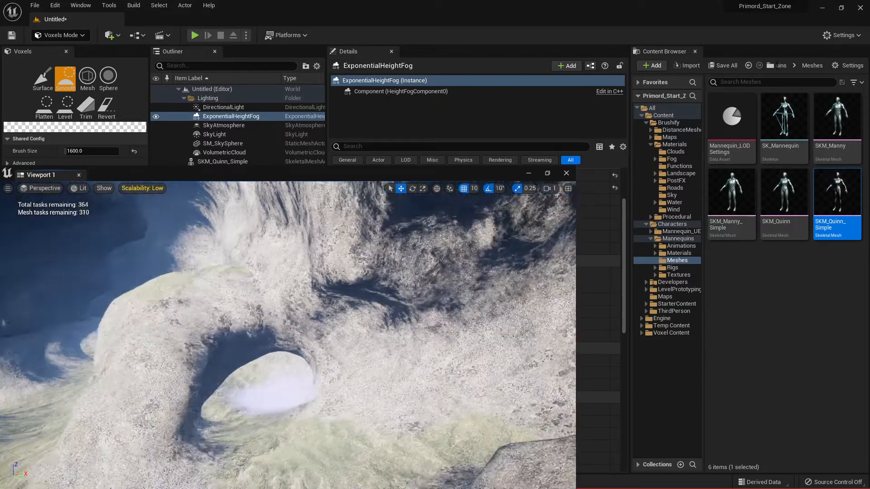
right_drag(280, 390, 254, 390)
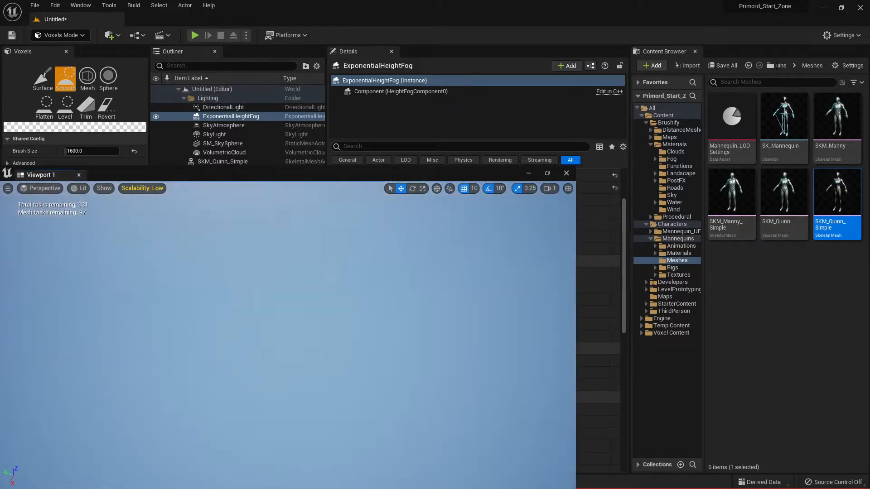
right_drag(280, 344, 280, 302)
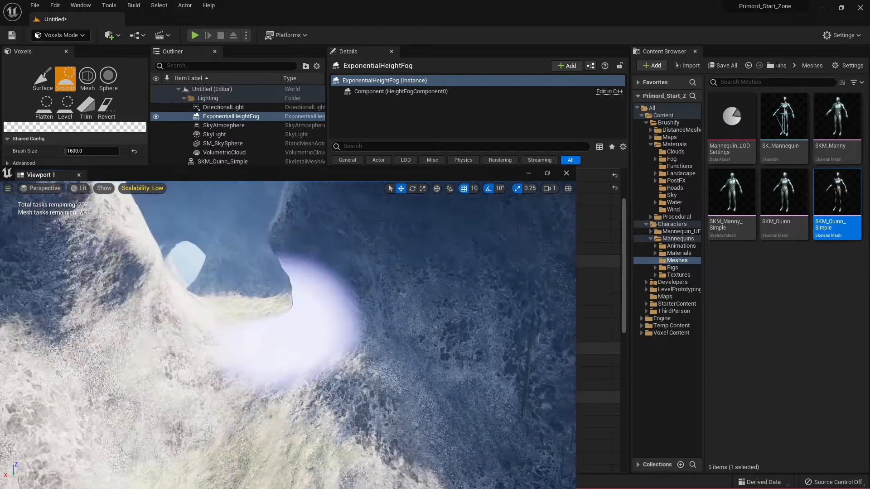
key(s)
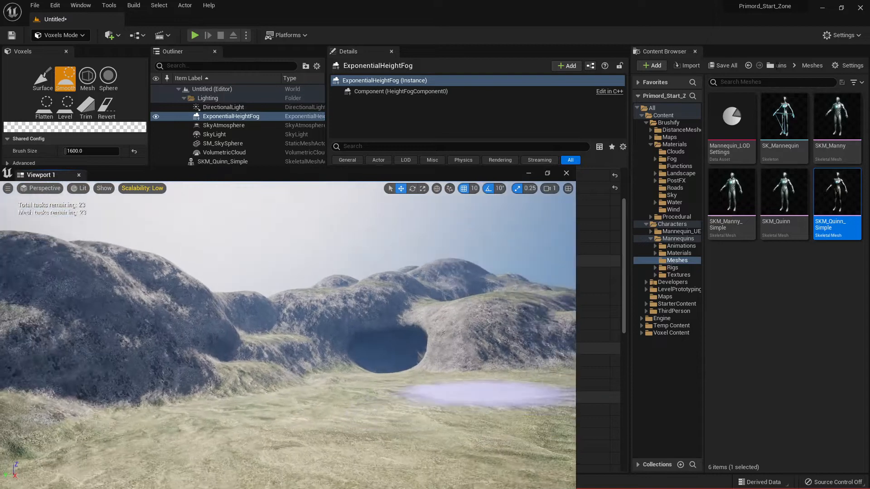
mouse_move(484, 393)
right_down()
mouse_move(495, 378)
mouse_move(385, 376)
right_up()
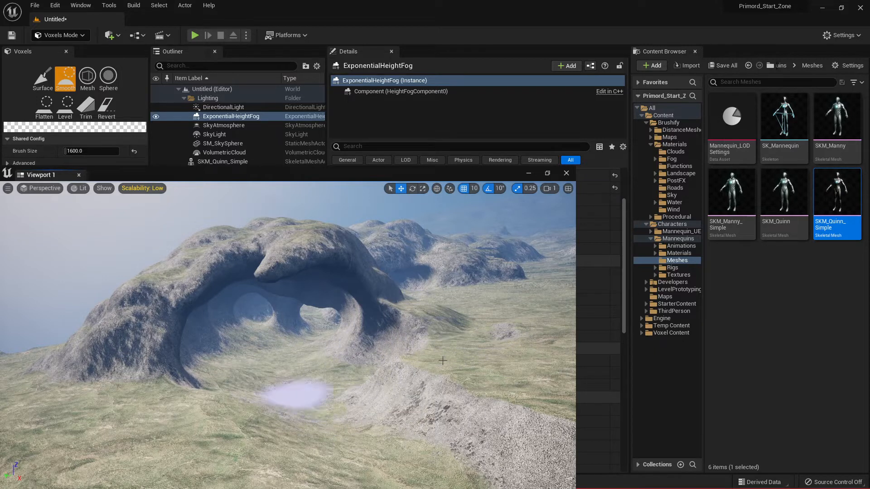
mouse_move(453, 389)
right_down()
mouse_move(439, 426)
mouse_move(398, 457)
right_up()
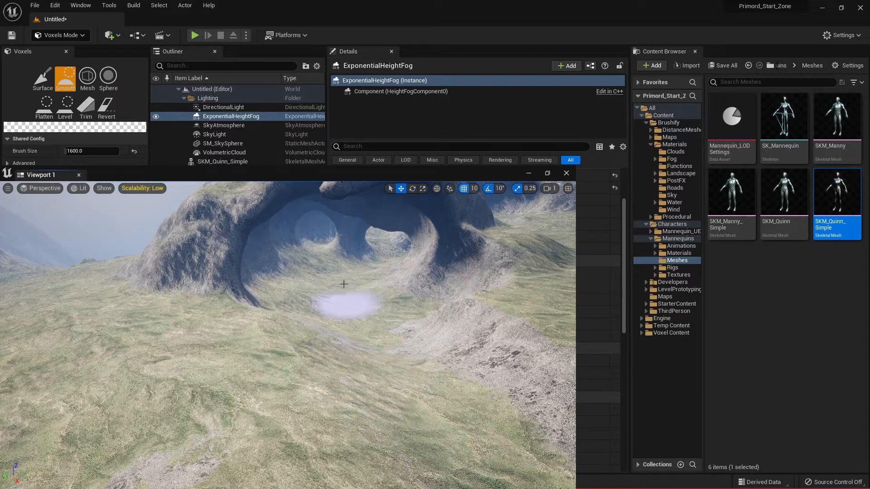
mouse_move(376, 363)
right_down()
mouse_move(444, 326)
mouse_move(471, 295)
mouse_move(465, 300)
right_up()
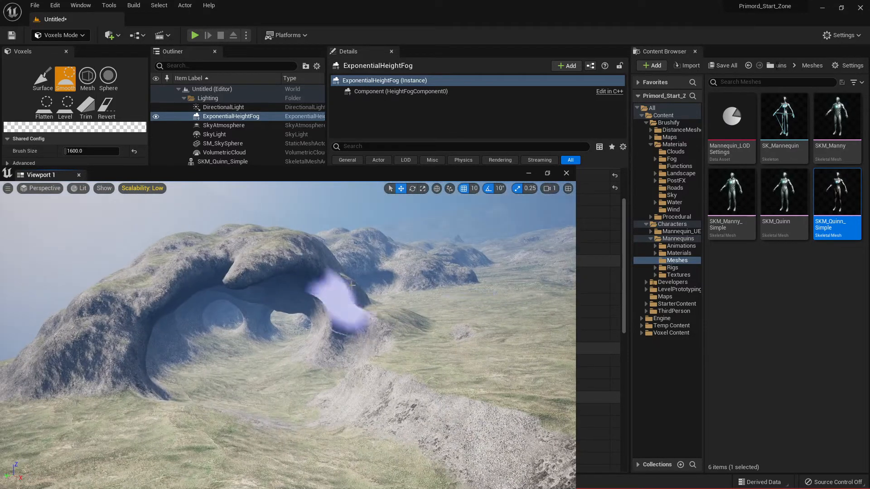
right_drag(216, 429, 23, 385)
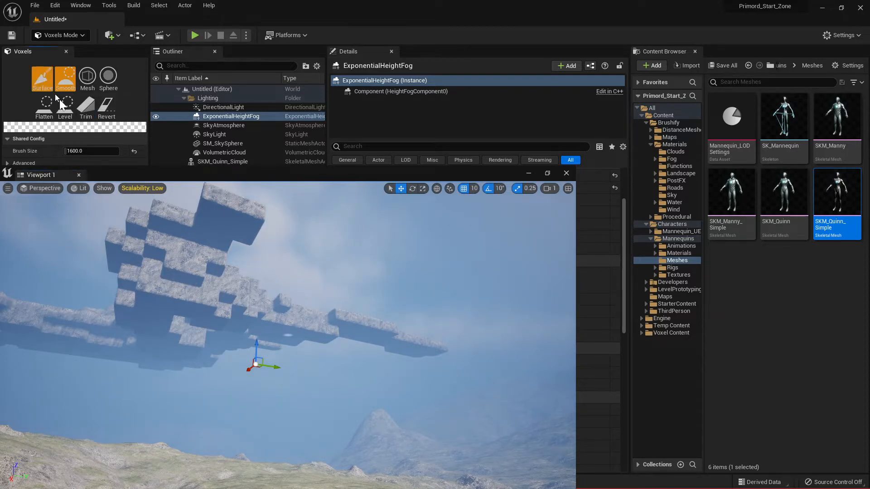
Erase the top of the floating blocky rock with the Surface tool, reducing the brush size from 12800 to about 7200
click(43, 77)
mouse_move(68, 150)
mouse_down()
mouse_move(113, 151)
mouse_move(96, 151)
mouse_up()
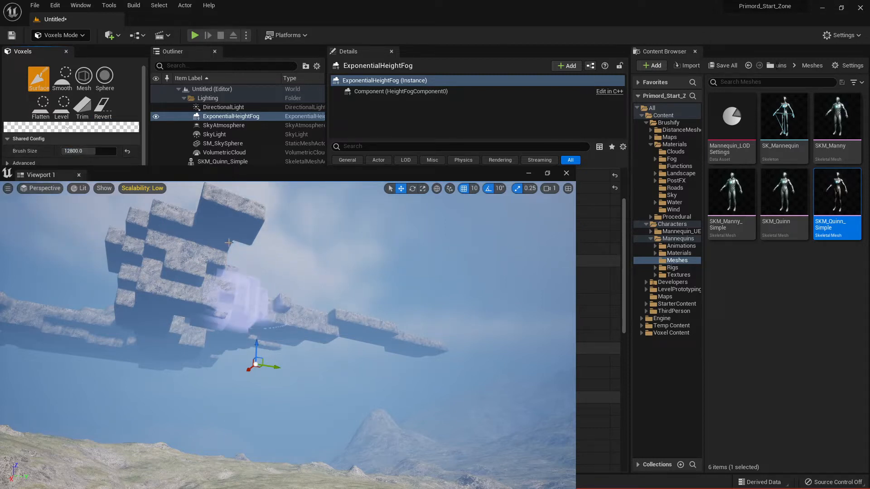
click(223, 219)
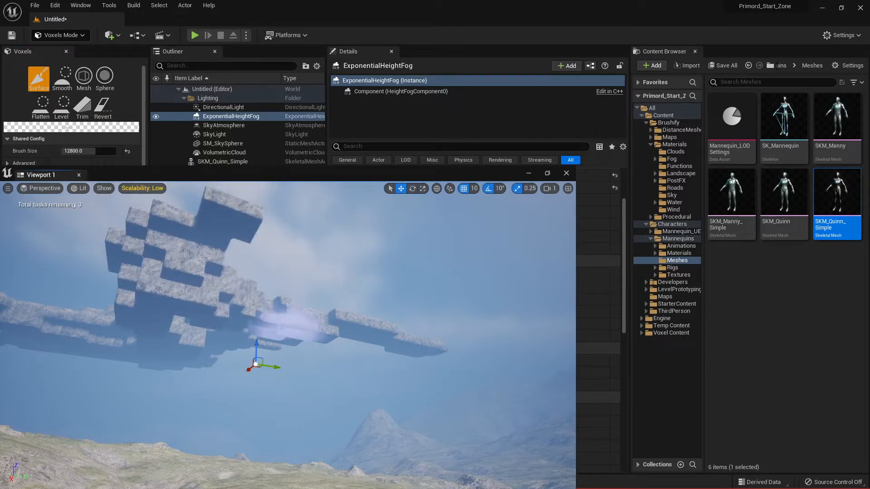
drag(86, 151, 97, 158)
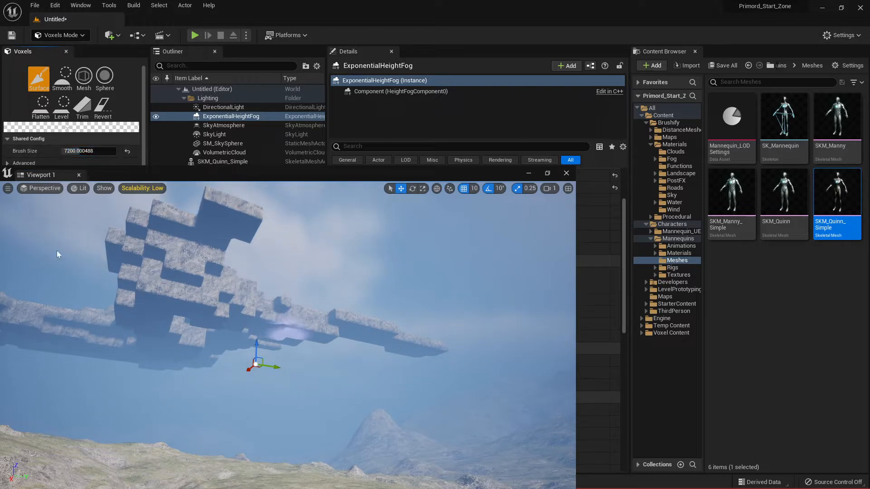
mouse_move(206, 225)
mouse_down()
mouse_move(214, 236)
mouse_move(151, 260)
mouse_up()
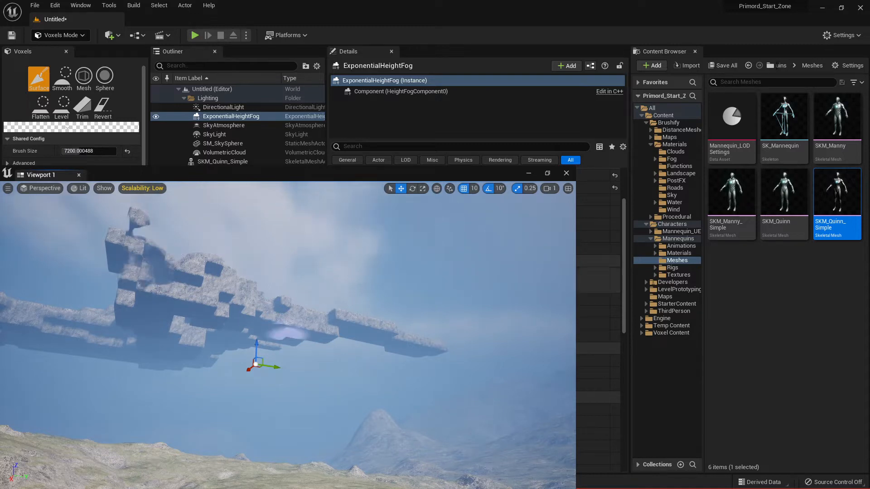
Set the Surface brush size to 5920 and erase the floating rock's remaining upper blocks and its long thin arm
drag(81, 152, 77, 150)
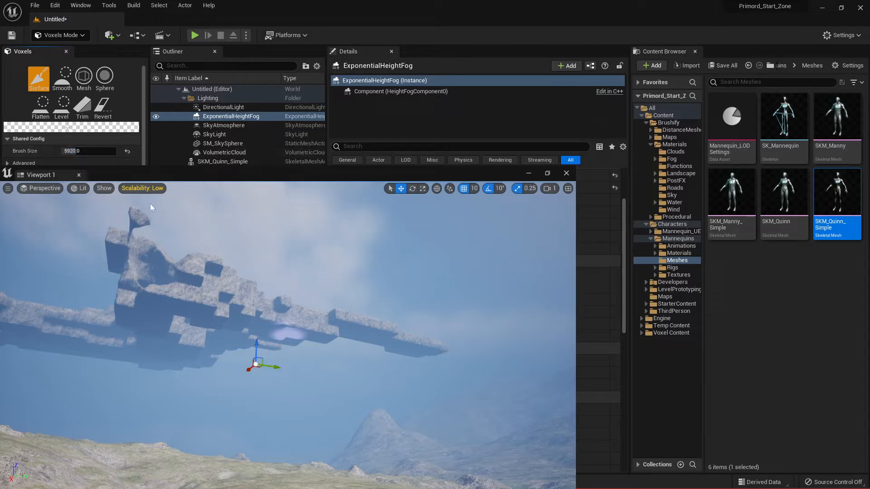
mouse_move(131, 221)
mouse_down()
mouse_move(136, 276)
mouse_move(145, 290)
mouse_move(175, 297)
mouse_move(143, 301)
mouse_move(133, 274)
mouse_move(144, 266)
mouse_move(208, 271)
mouse_move(189, 268)
mouse_move(130, 318)
mouse_move(179, 336)
mouse_move(186, 314)
mouse_move(215, 292)
mouse_move(203, 305)
mouse_move(249, 290)
mouse_move(238, 316)
mouse_move(279, 313)
mouse_up()
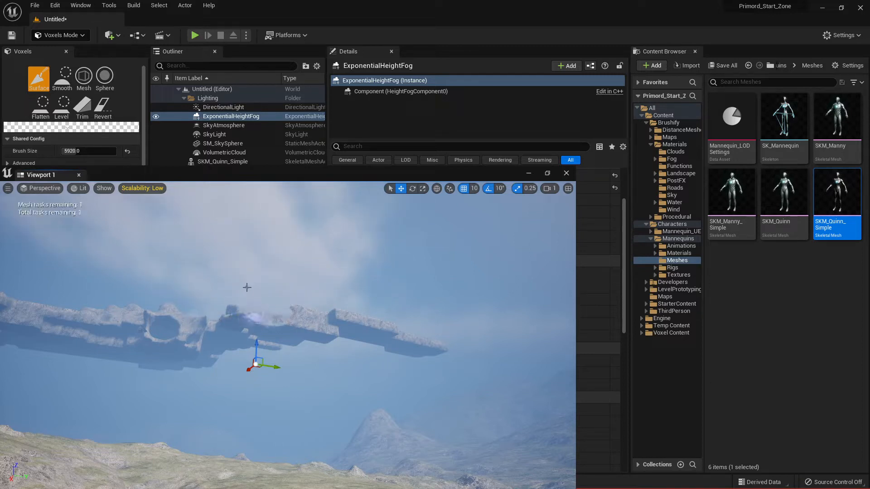
click(238, 307)
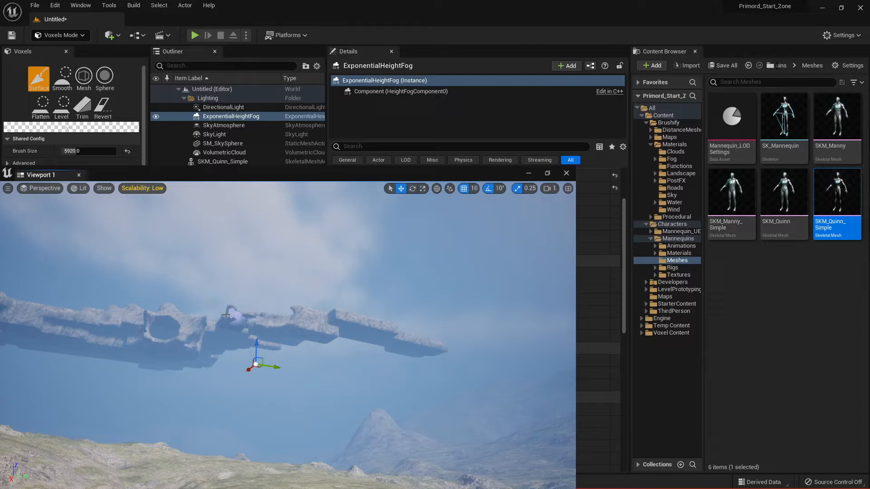
mouse_move(227, 316)
mouse_down()
mouse_move(337, 321)
mouse_move(302, 308)
mouse_up()
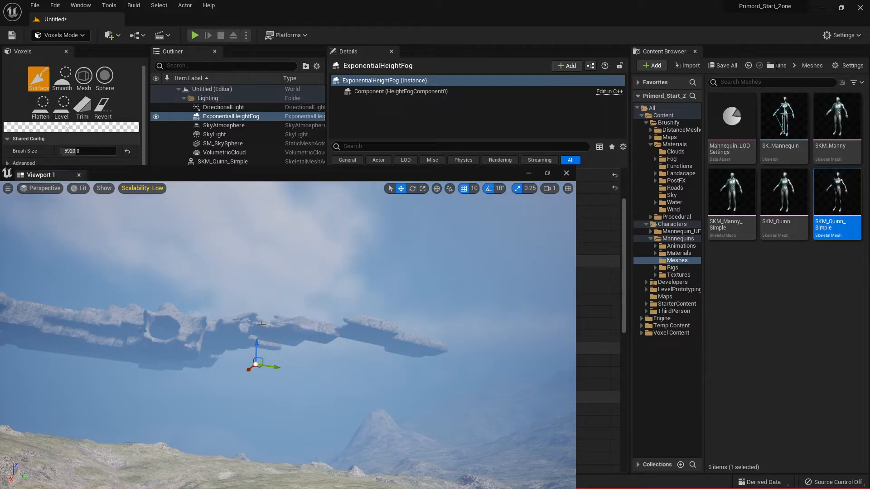
mouse_move(261, 334)
mouse_down()
mouse_move(290, 327)
mouse_move(260, 325)
mouse_move(345, 325)
mouse_move(313, 326)
mouse_move(316, 315)
mouse_move(332, 320)
mouse_move(333, 335)
mouse_move(258, 343)
mouse_move(245, 322)
mouse_move(224, 344)
mouse_move(222, 325)
mouse_move(205, 327)
mouse_move(199, 332)
mouse_move(218, 349)
mouse_move(201, 332)
mouse_move(212, 329)
mouse_up()
mouse_move(358, 340)
mouse_down()
mouse_move(390, 334)
mouse_move(442, 352)
mouse_move(378, 338)
mouse_move(418, 351)
mouse_up()
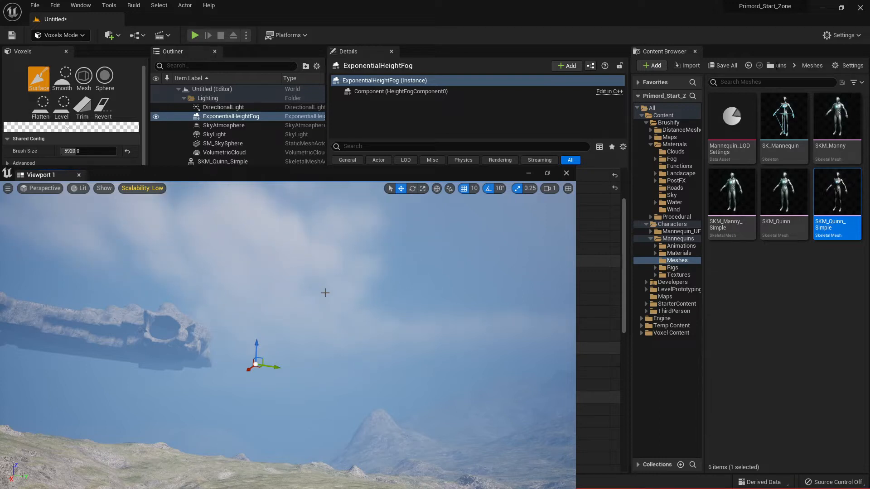
Erase the leftover piece of floating rock with the Surface brush and return to the cave tunnel
mouse_move(371, 324)
right_down()
mouse_move(226, 346)
mouse_move(182, 330)
mouse_move(149, 339)
right_up()
right_drag(288, 340, 193, 359)
drag(194, 360, 159, 415)
mouse_move(159, 415)
right_down()
mouse_move(135, 371)
mouse_move(290, 303)
mouse_move(295, 319)
mouse_move(150, 362)
mouse_move(136, 353)
right_up()
mouse_move(290, 336)
right_down()
mouse_move(317, 353)
mouse_move(344, 344)
mouse_move(254, 336)
mouse_move(317, 344)
mouse_move(290, 340)
mouse_move(381, 326)
mouse_move(254, 353)
mouse_move(171, 409)
mouse_move(254, 421)
mouse_move(326, 403)
right_up()
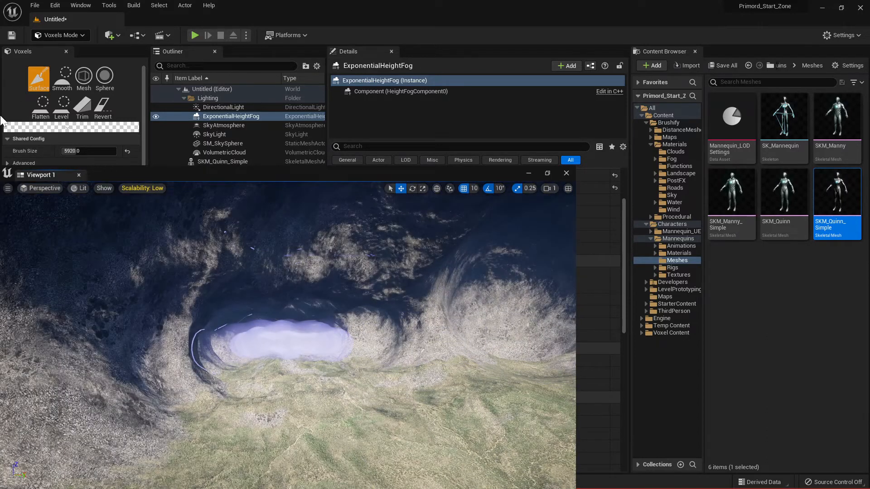
Smooth the foot of the rock wall beside the tunnel entrance with the Smooth tool at brush size 1120
mouse_move(72, 148)
mouse_down()
mouse_move(41, 148)
mouse_move(65, 150)
mouse_up()
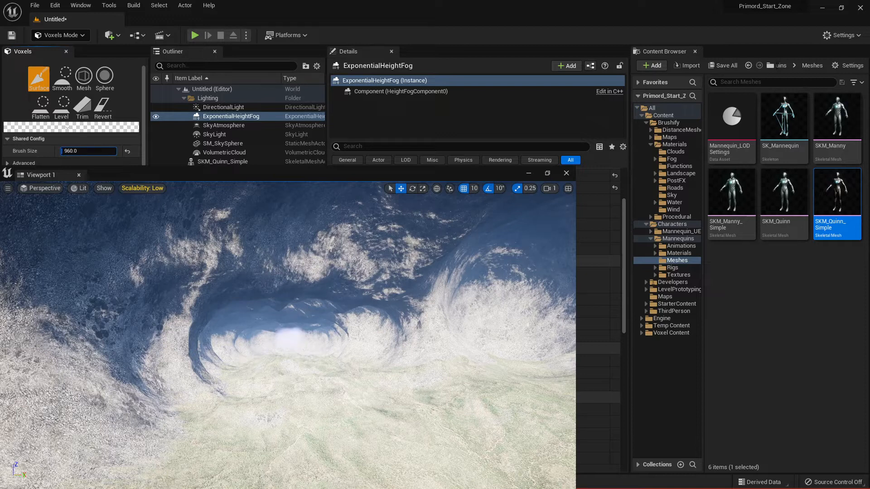
click(69, 85)
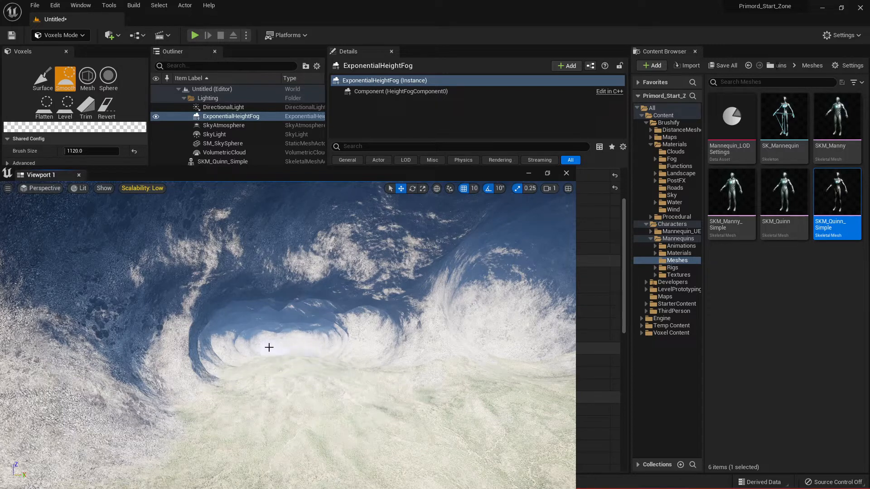
click(200, 390)
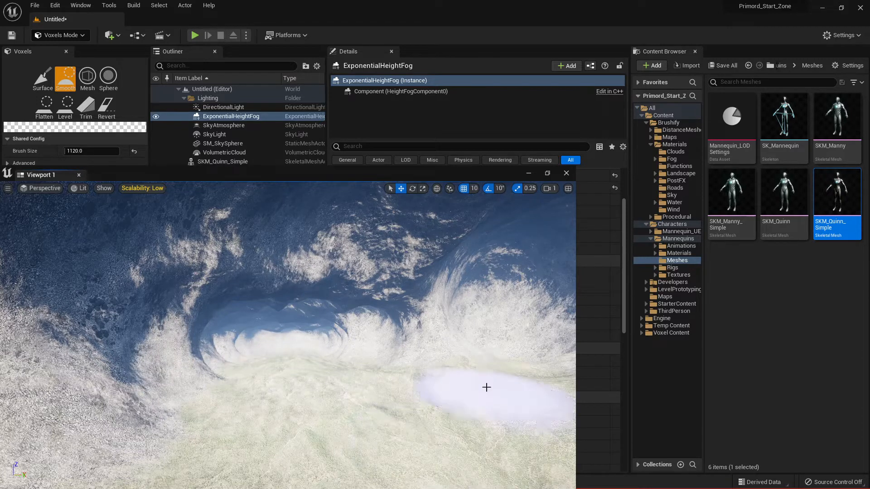
key(s)
right_drag(465, 360, 568, 366)
right_drag(455, 405, 458, 388)
key(w)
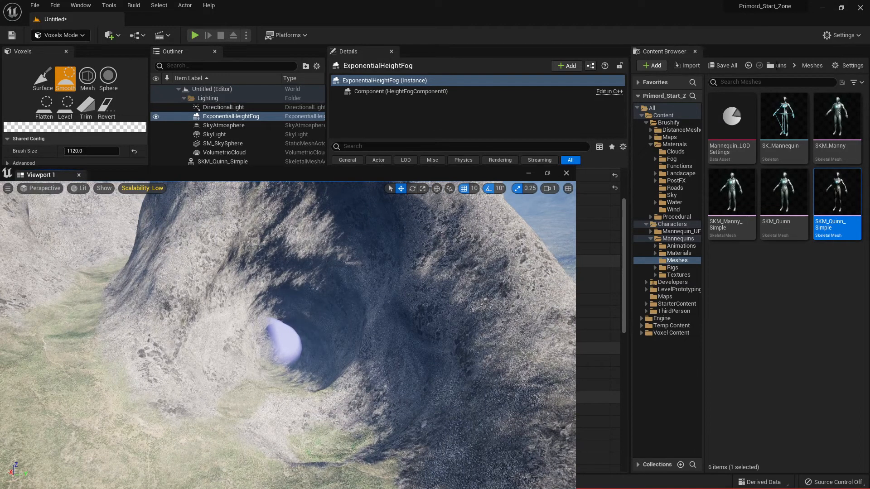
Smooth the ground lip at the round tunnel mouth in the shaded rock wall
key(s)
right_drag(295, 375, 314, 377)
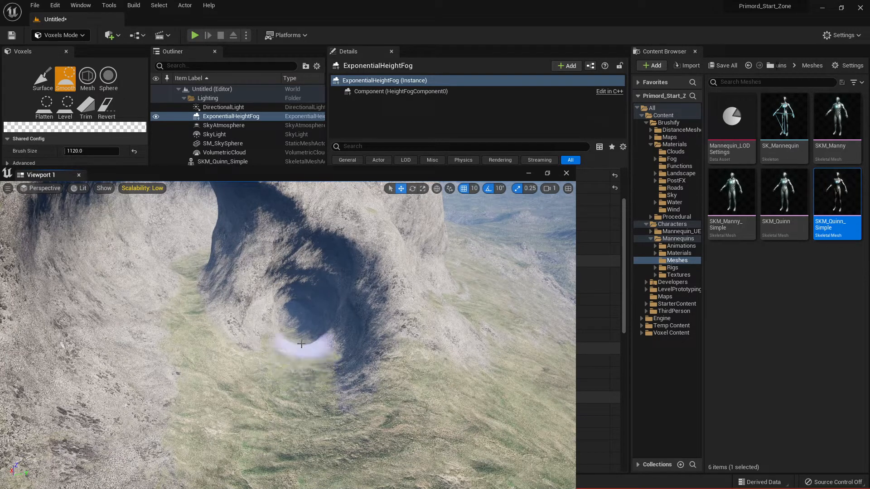
key(w)
mouse_move(301, 343)
right_down()
mouse_move(312, 348)
mouse_move(295, 344)
right_up()
mouse_move(299, 349)
mouse_down()
mouse_move(291, 368)
mouse_move(293, 348)
mouse_up()
mouse_move(292, 339)
right_down()
mouse_move(292, 317)
mouse_move(278, 313)
mouse_move(332, 274)
mouse_move(306, 290)
mouse_move(299, 277)
right_up()
key(w)
key(s)
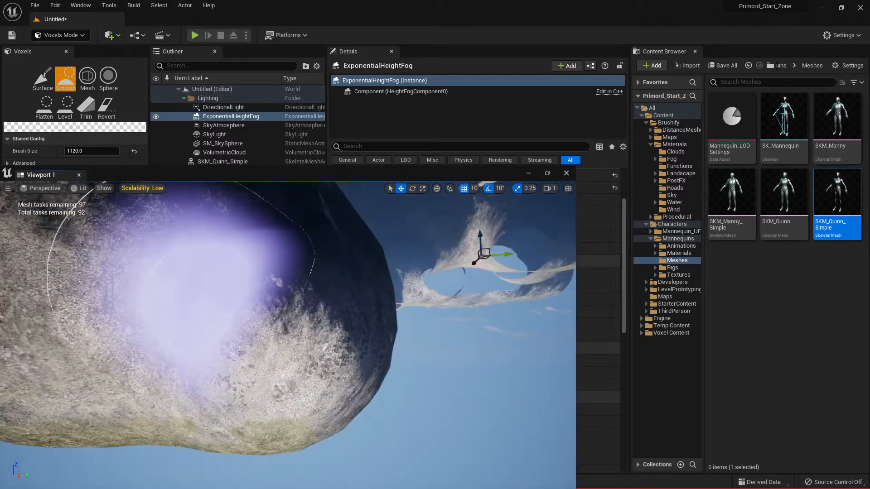
Carve a round tunnel onward from the cave's rounded end wall with the Surface tool at brush size 1120
click(42, 78)
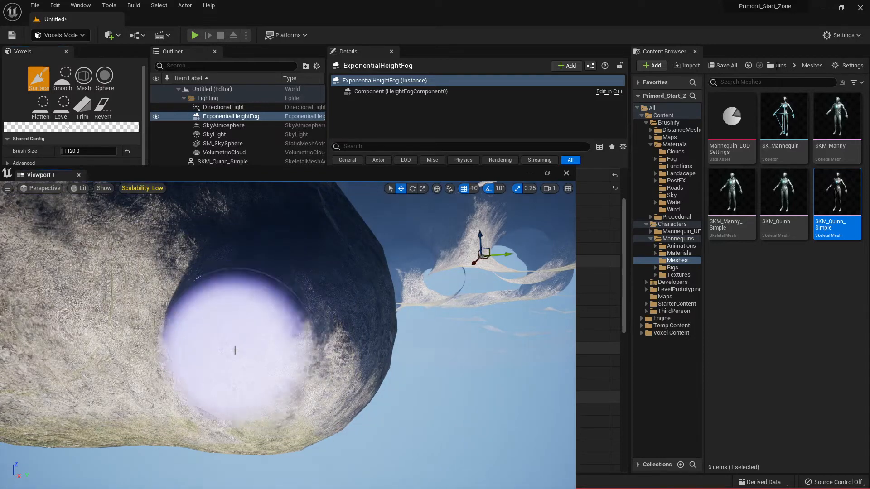
mouse_move(207, 348)
right_down()
mouse_move(226, 339)
mouse_move(278, 347)
right_up()
shift+drag(237, 325, 231, 304)
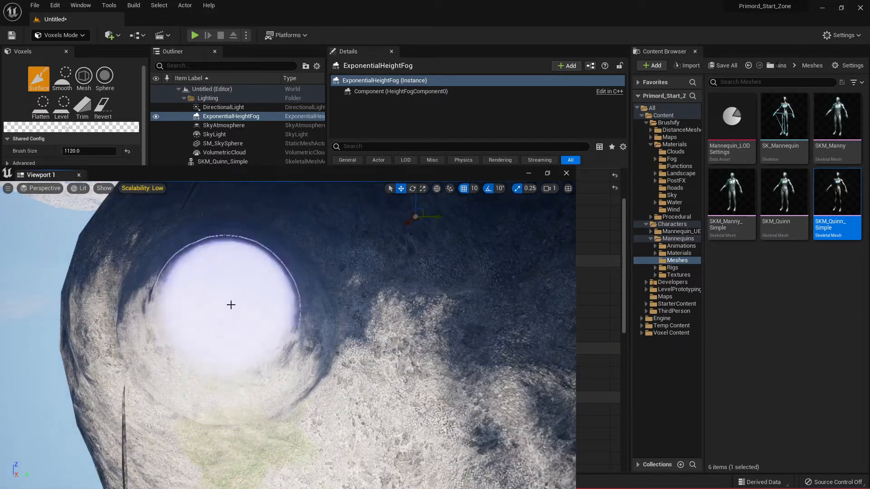
right_drag(188, 335, 218, 320)
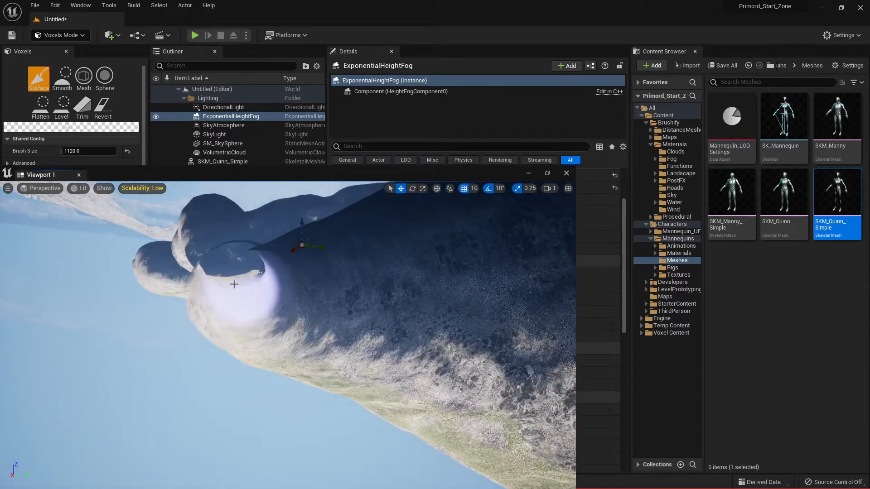
right_drag(229, 288, 240, 286)
shift+drag(229, 288, 217, 268)
right_drag(217, 267, 229, 273)
Carve down the rock mound blocking the passage inside the cave with the Surface brush
mouse_move(421, 290)
right_down()
mouse_move(435, 276)
mouse_move(394, 341)
right_up()
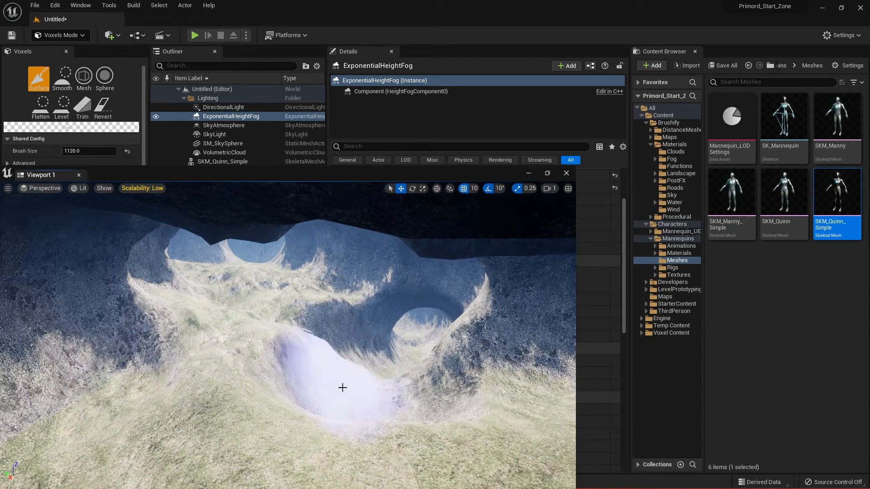
mouse_move(339, 383)
right_down()
mouse_move(362, 369)
mouse_move(462, 385)
mouse_move(490, 371)
mouse_move(471, 391)
right_up()
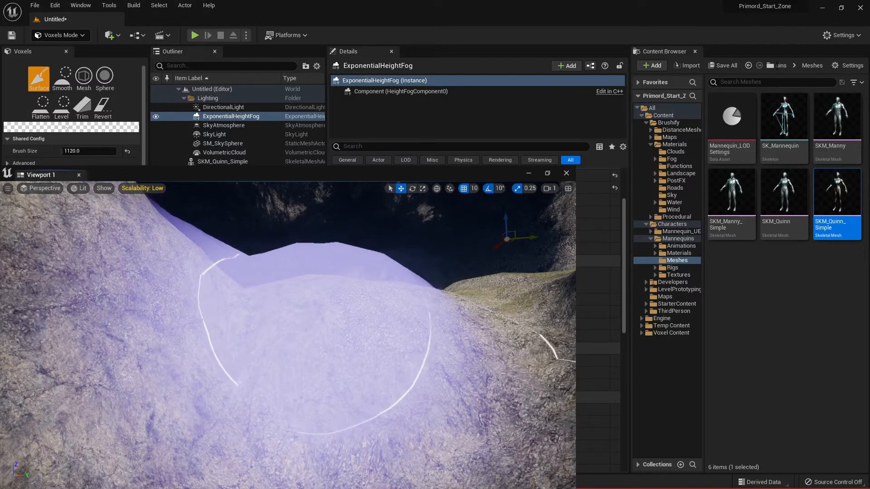
mouse_move(302, 300)
mouse_down()
mouse_move(302, 280)
mouse_move(299, 289)
mouse_up()
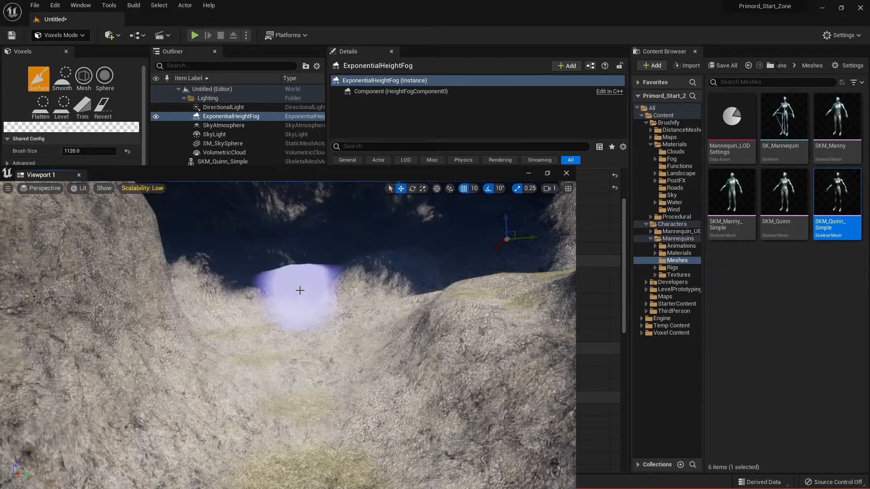
Smooth the rock wall and floor of the cave passage with the Smooth tool at brush size 1120
key(s)
right_drag(332, 353, 347, 354)
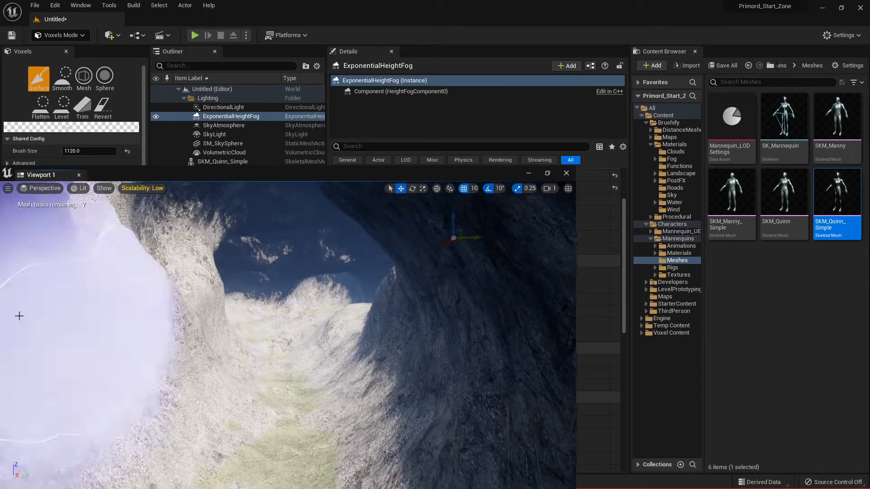
click(70, 82)
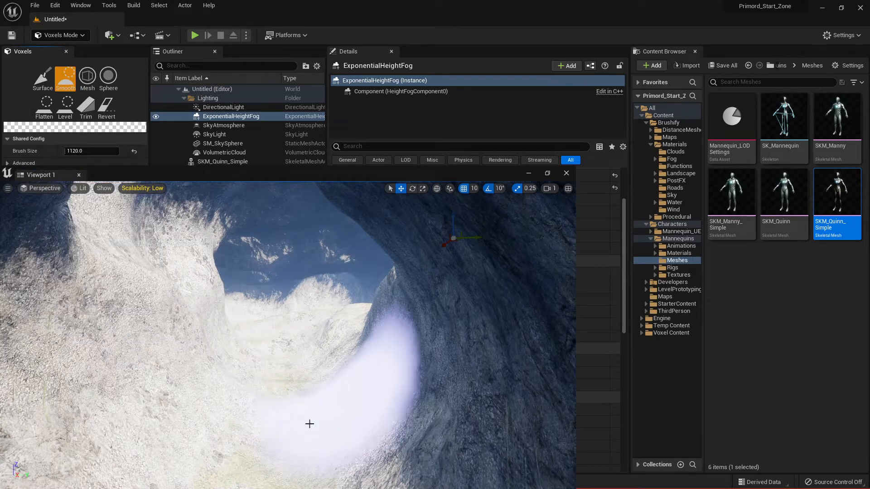
key(w)
right_drag(275, 322, 279, 340)
Examine the sculpted cave hill and its surroundings from outside and above
right_drag(339, 331, 95, 347)
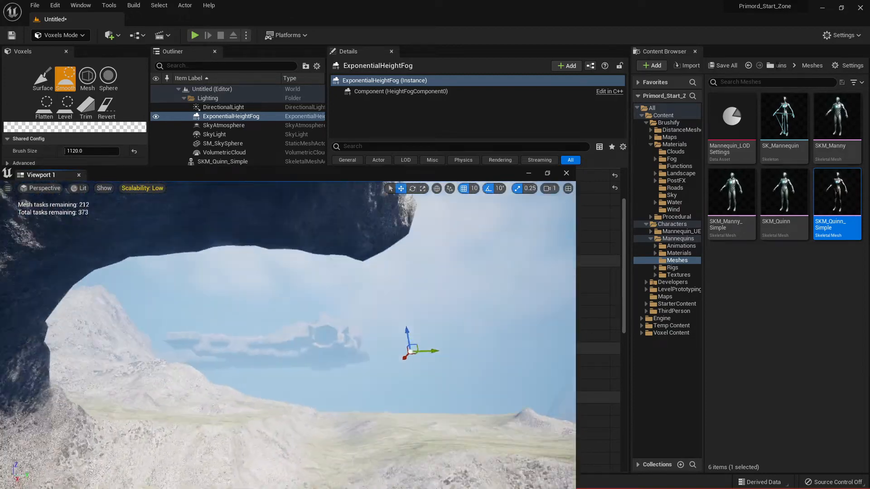
right_drag(288, 335, 503, 335)
right_drag(551, 376, 555, 440)
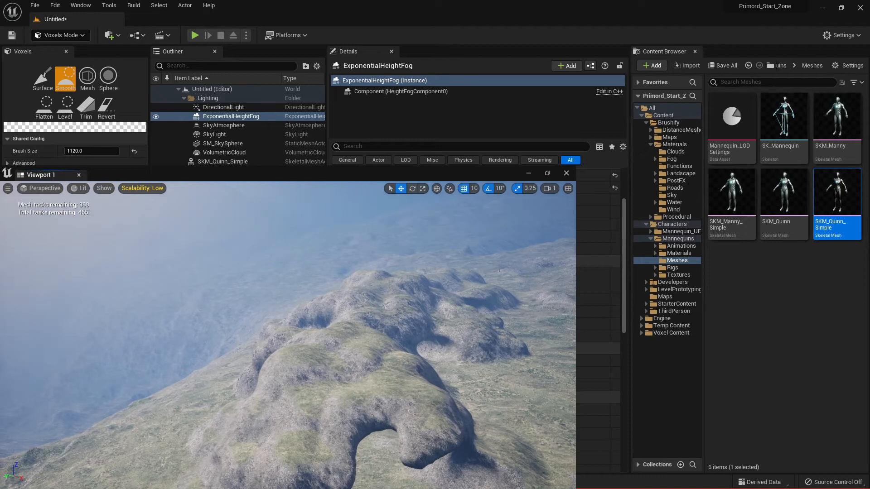
mouse_move(330, 376)
right_down()
mouse_move(332, 390)
mouse_move(282, 407)
mouse_move(420, 406)
right_up()
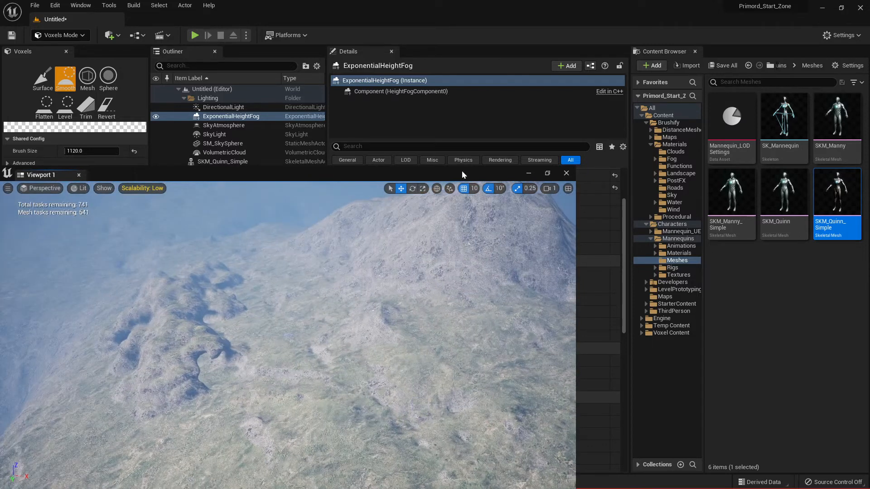
Raise the camera speed to 4 and survey the wider voxel landscape and its distant mountains from the air
click(549, 188)
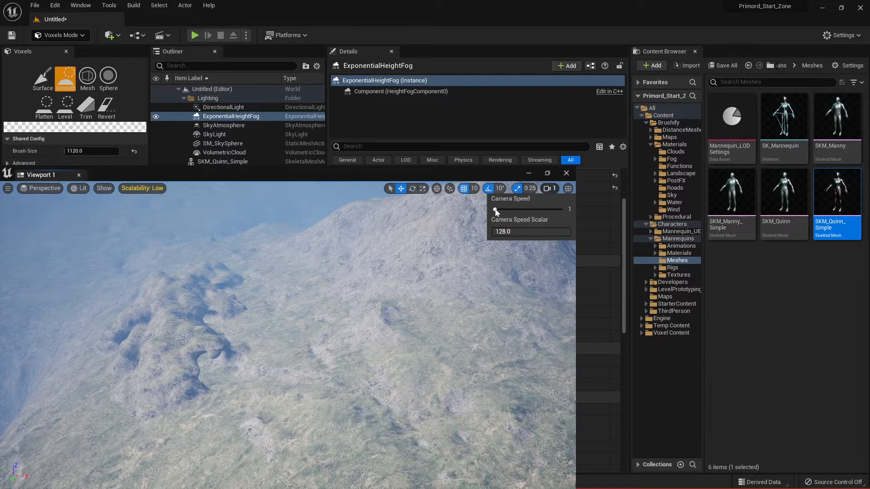
key(s)
mouse_move(452, 252)
right_down()
mouse_move(439, 276)
mouse_move(461, 272)
mouse_move(468, 257)
mouse_move(423, 250)
mouse_move(244, 265)
mouse_move(408, 258)
mouse_move(415, 281)
mouse_move(408, 267)
mouse_move(434, 244)
mouse_move(473, 261)
mouse_move(473, 244)
right_up()
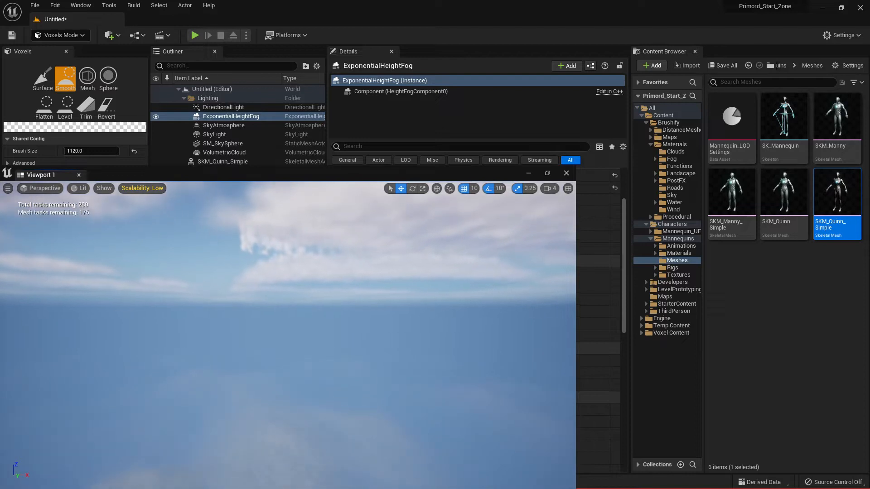
right_drag(473, 244, 231, 185)
right_drag(232, 288, 289, 292)
mouse_move(344, 315)
right_down()
mouse_move(298, 311)
mouse_move(335, 311)
right_up()
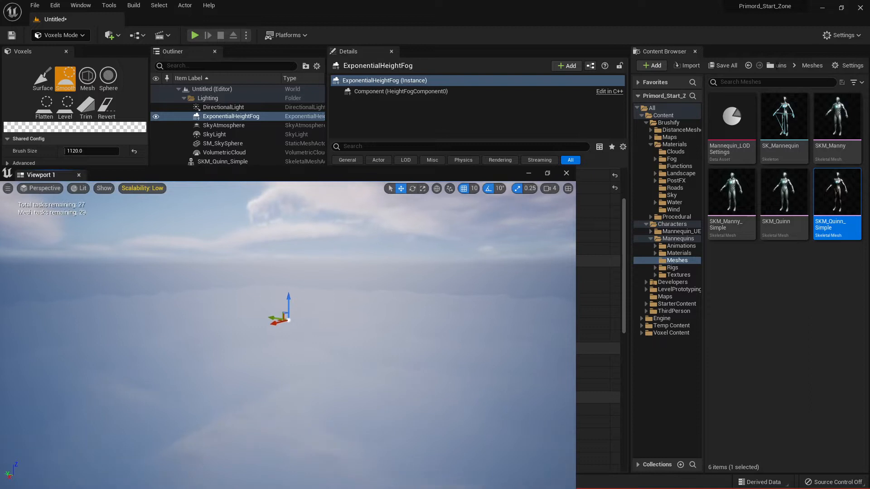
mouse_move(335, 312)
right_down()
mouse_move(302, 308)
mouse_move(320, 314)
right_up()
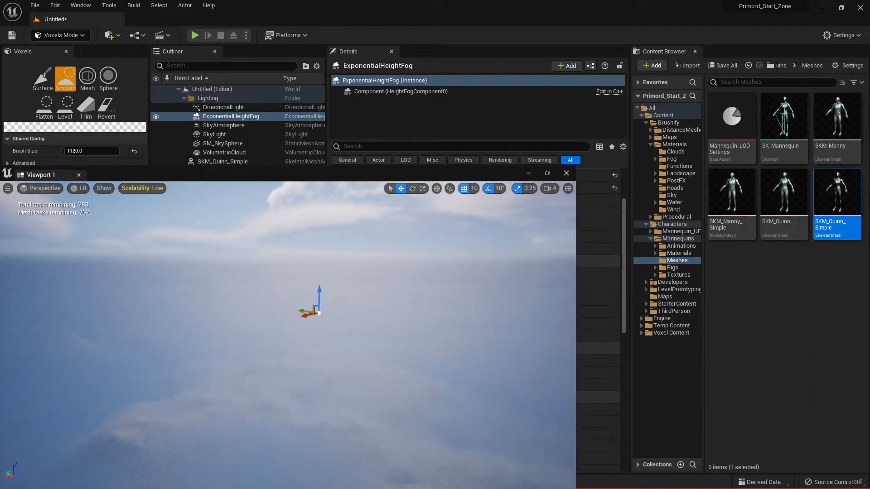
key(w)
right_drag(320, 313, 331, 296)
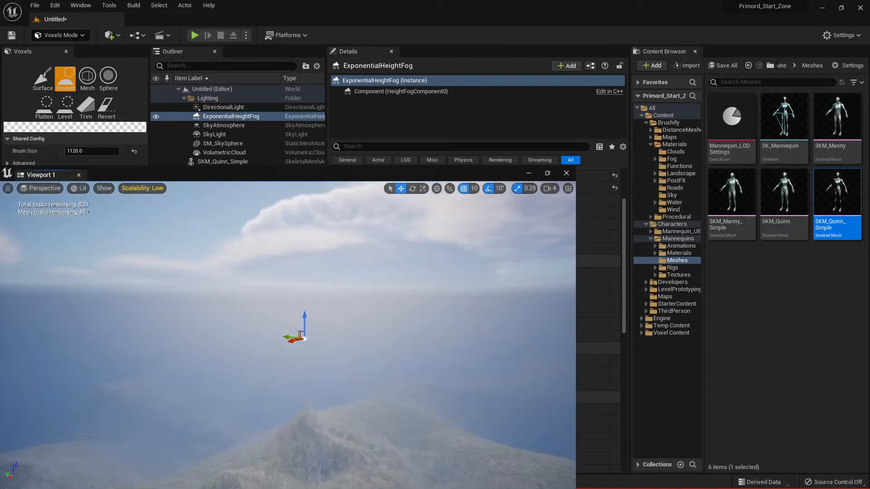
key(w)
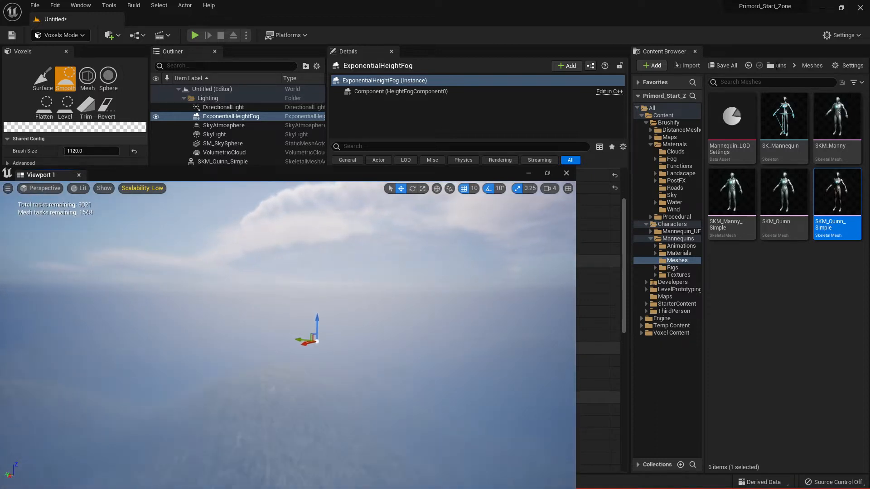
key(w)
right_drag(331, 297, 574, 348)
key(s)
key(a)
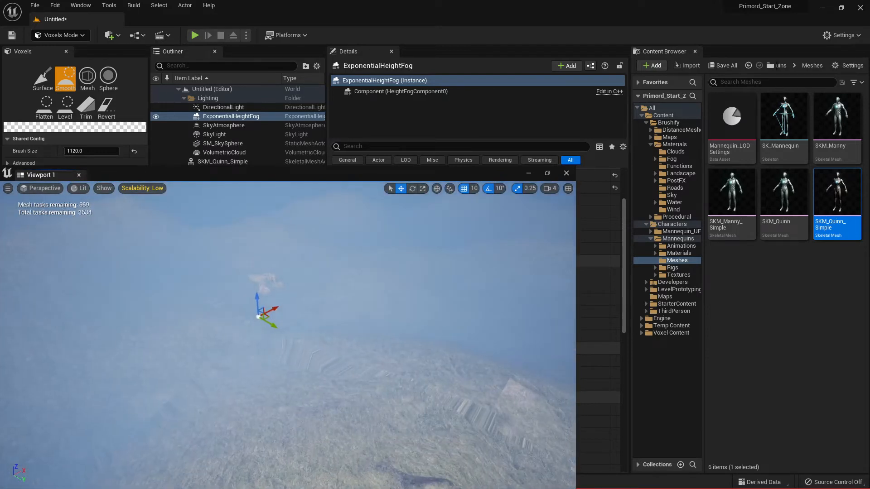
key(w)
right_drag(445, 383, 59, 358)
key(s)
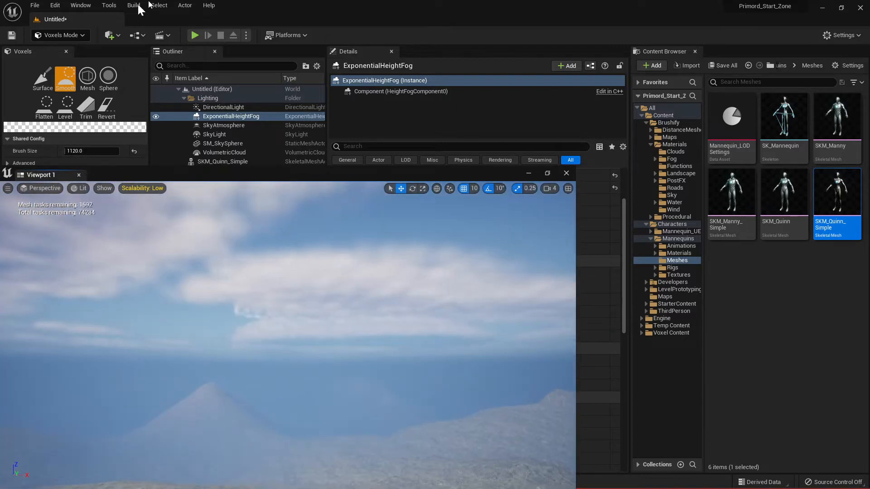
Save all changes to the voxel level and its assets
click(35, 6)
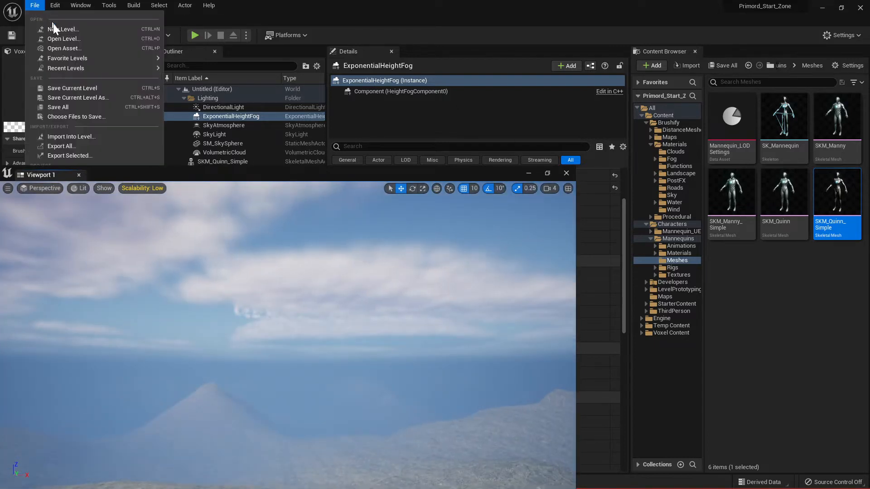
mouse_move(57, 58)
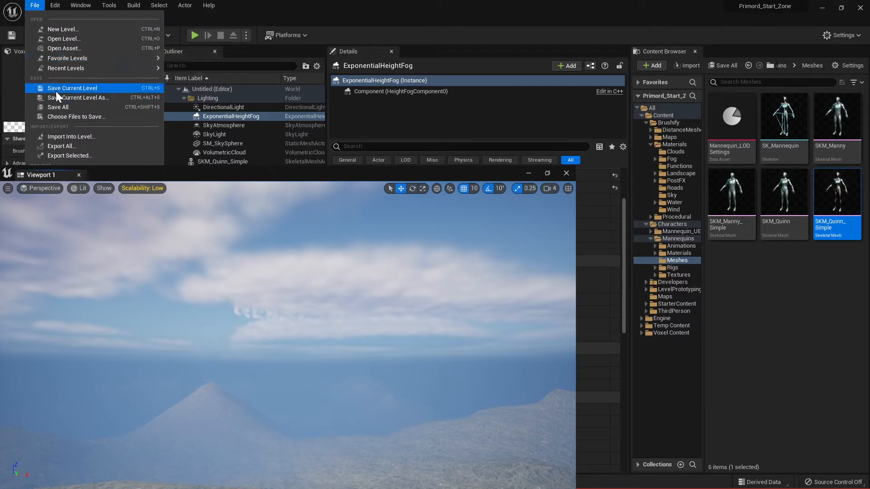
click(57, 106)
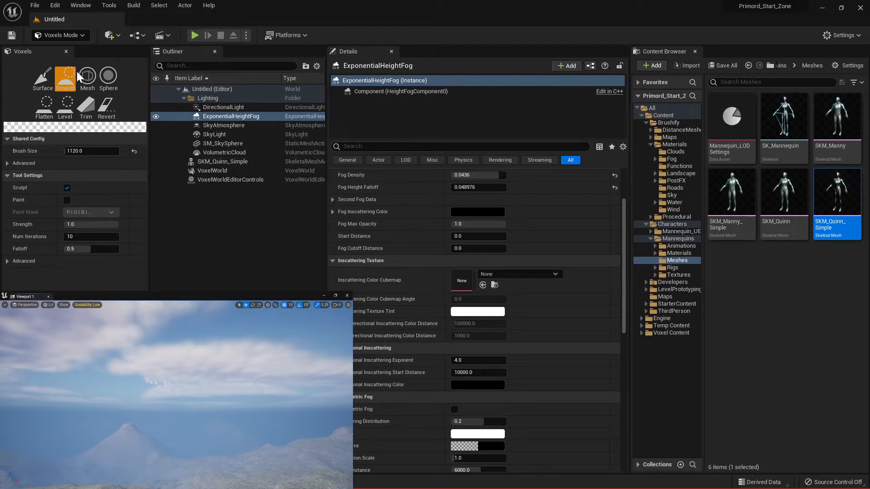
Create a new level from the Basic template
click(41, 7)
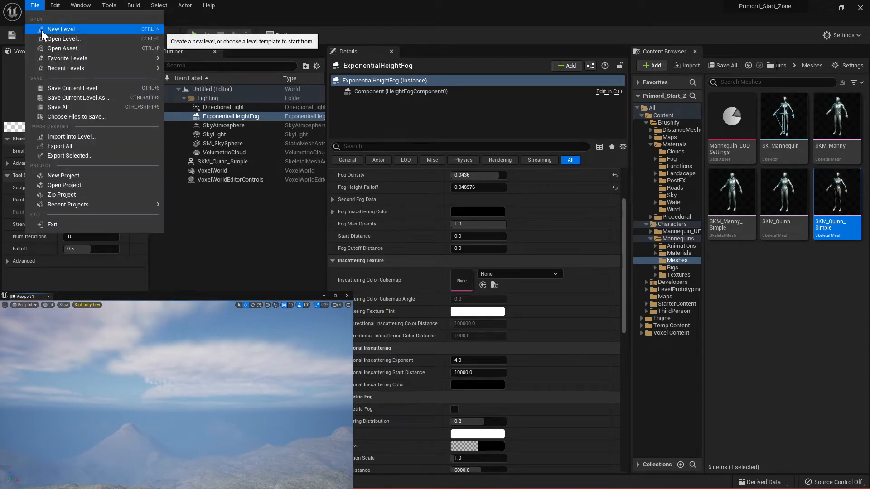
click(42, 30)
click(182, 360)
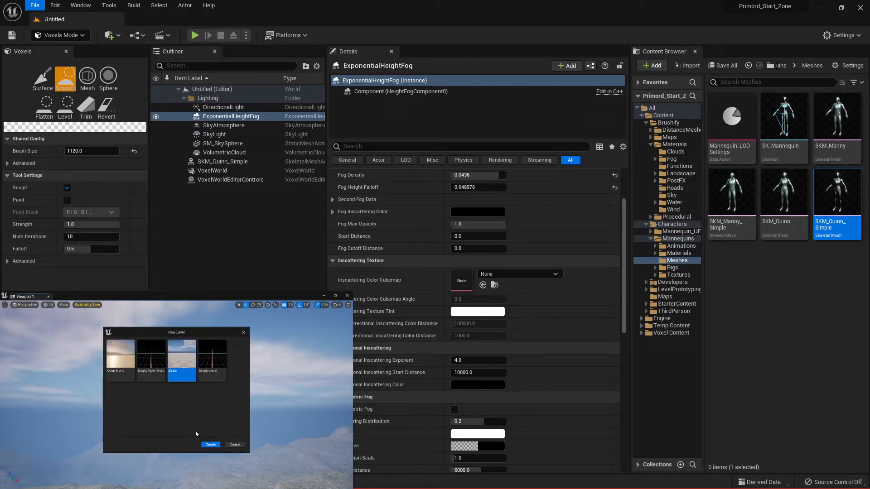
click(211, 444)
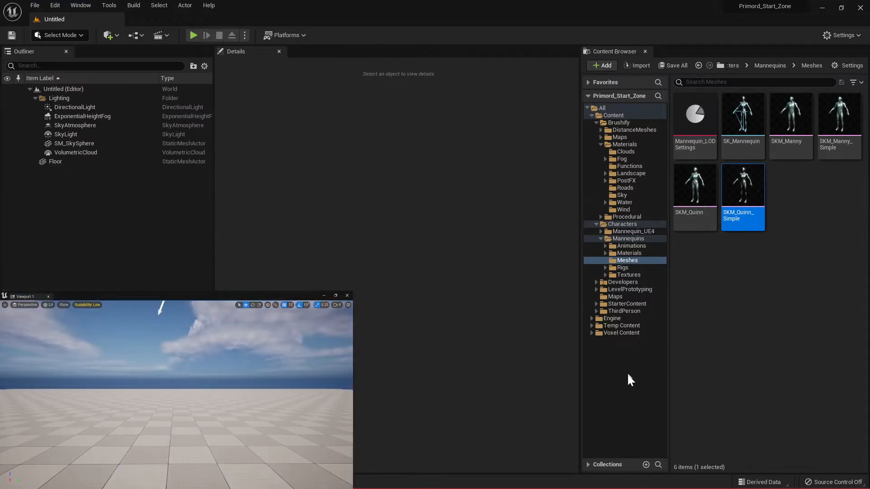
Delete the Floor actor from the new level
click(60, 164)
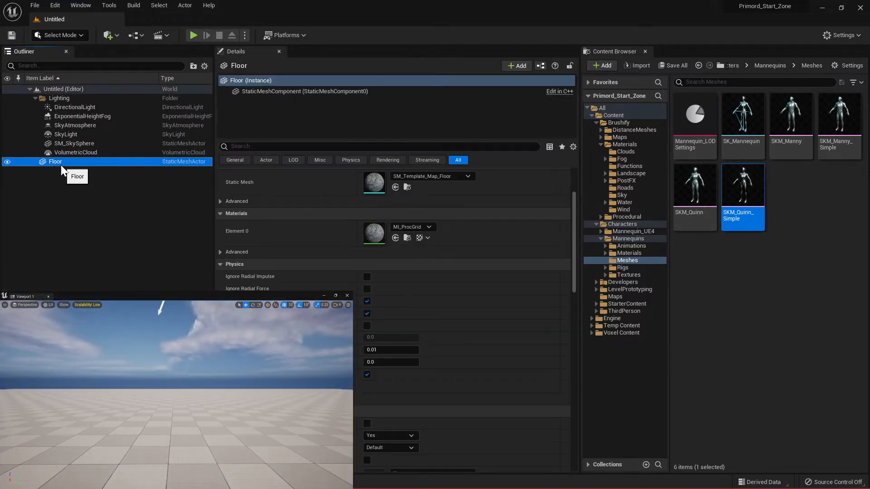
right_click(61, 162)
mouse_move(126, 278)
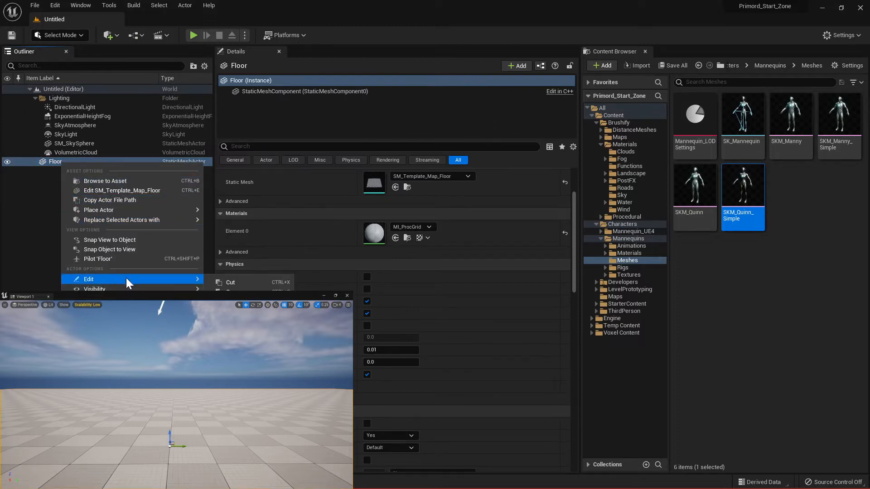
click(223, 322)
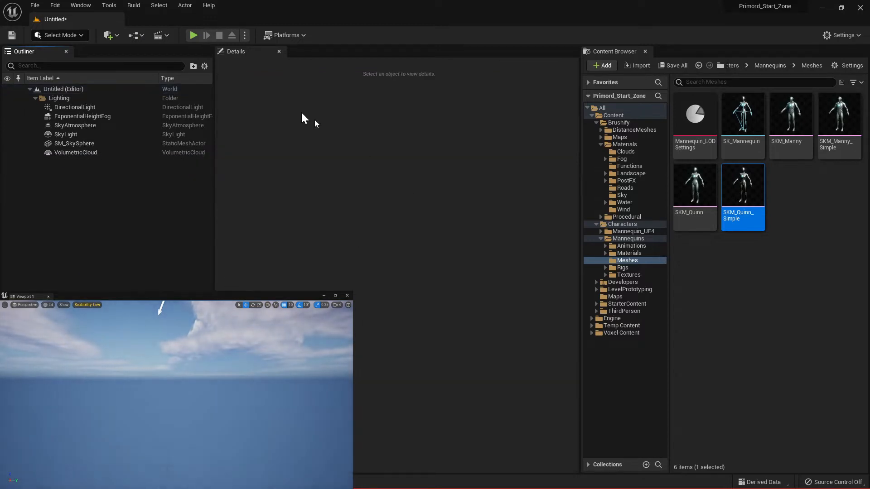
Switch to Voxels mode, keep the shortcuts popup enabled, and add a Voxel World with the Surface tool selected
click(65, 39)
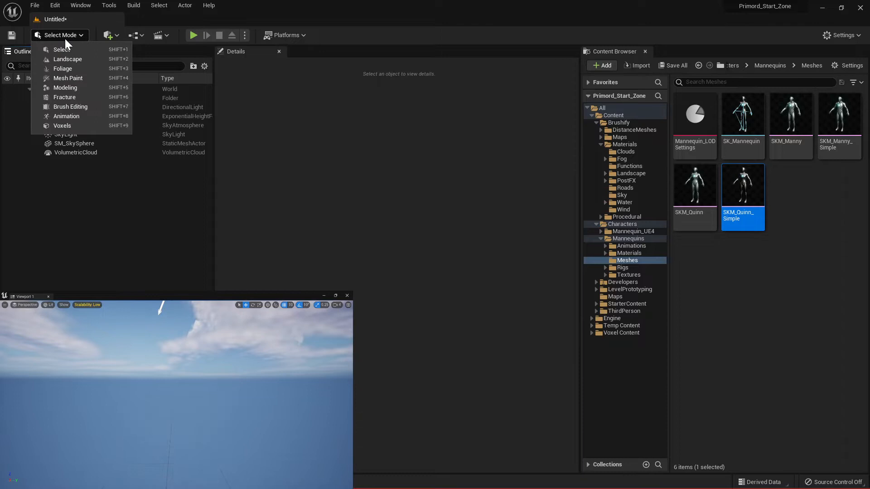
click(72, 125)
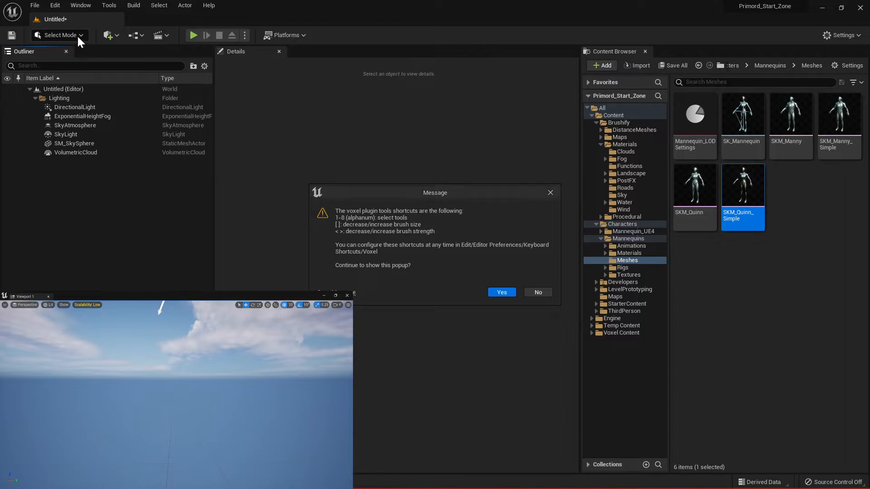
click(502, 292)
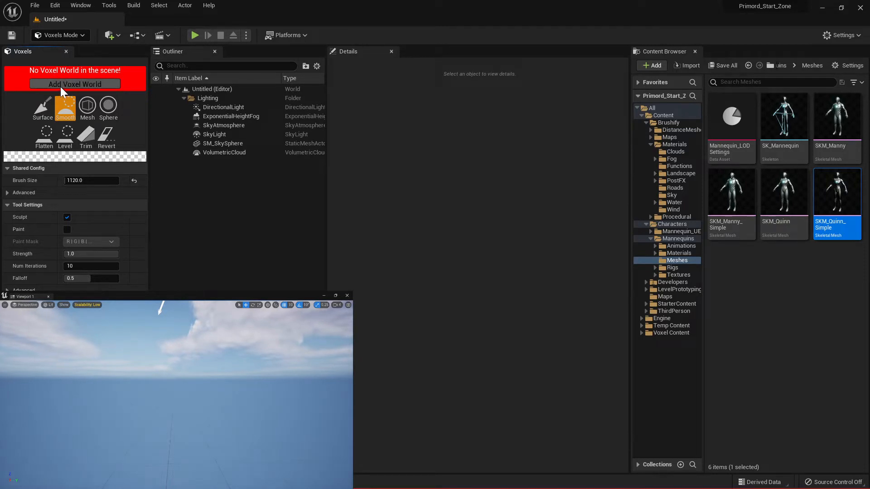
click(42, 108)
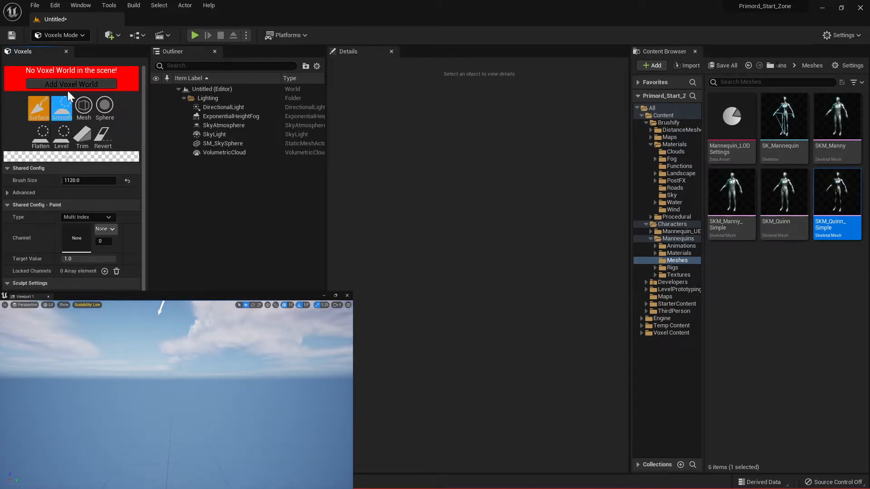
click(69, 84)
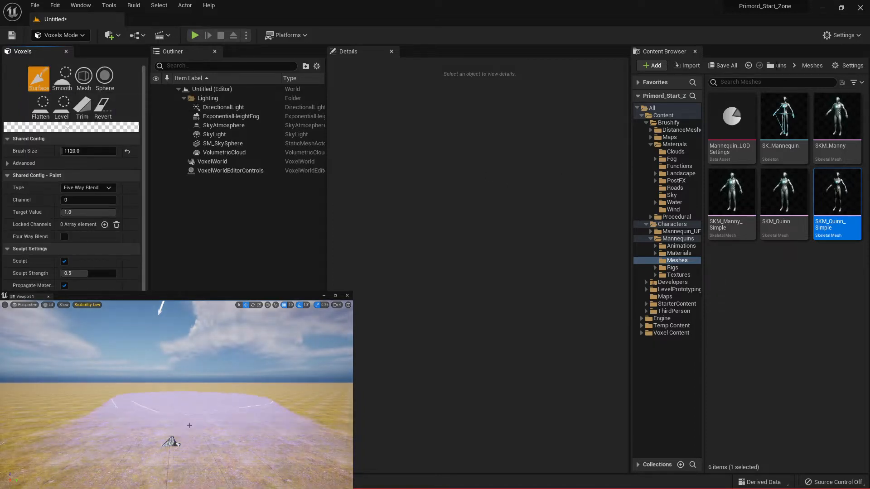
Examine the extent and edges of the flat voxel world from a distance and close to the ground
mouse_move(188, 402)
right_down()
mouse_move(170, 437)
mouse_move(185, 403)
mouse_move(182, 414)
mouse_move(175, 385)
mouse_move(187, 414)
mouse_move(177, 396)
mouse_move(186, 435)
mouse_move(184, 423)
mouse_move(180, 455)
mouse_move(180, 447)
right_up()
key(s)
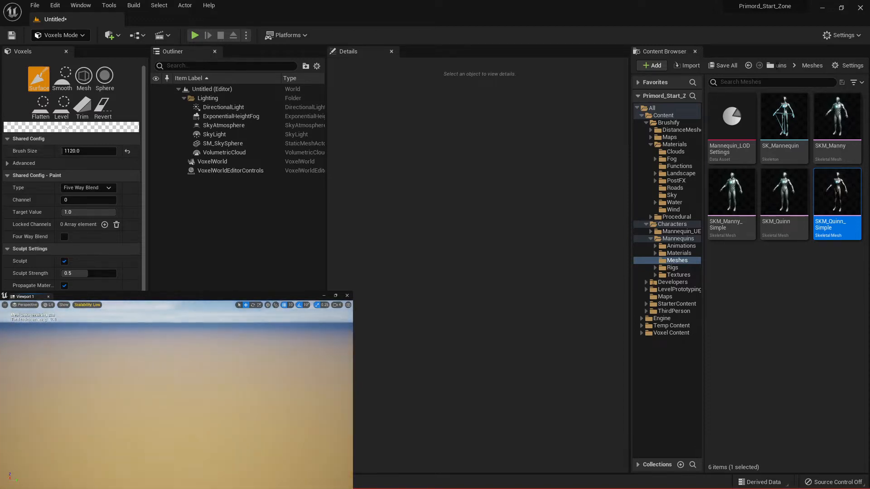
key(s)
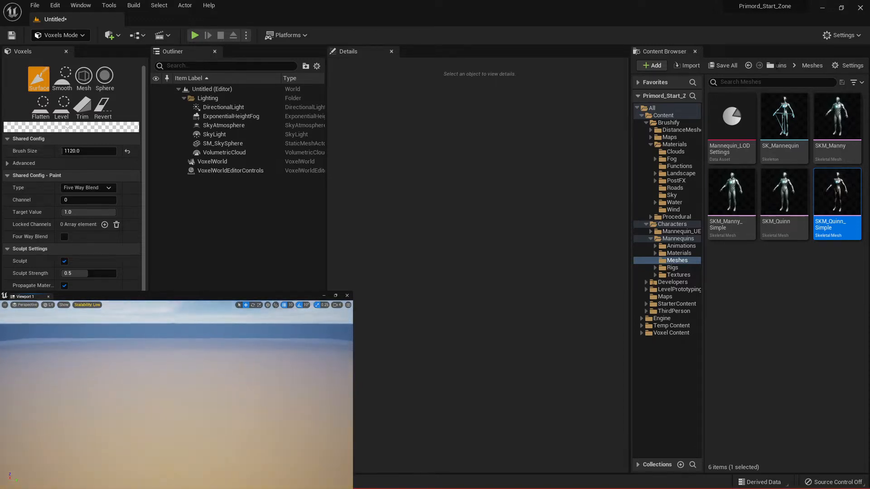
key(s)
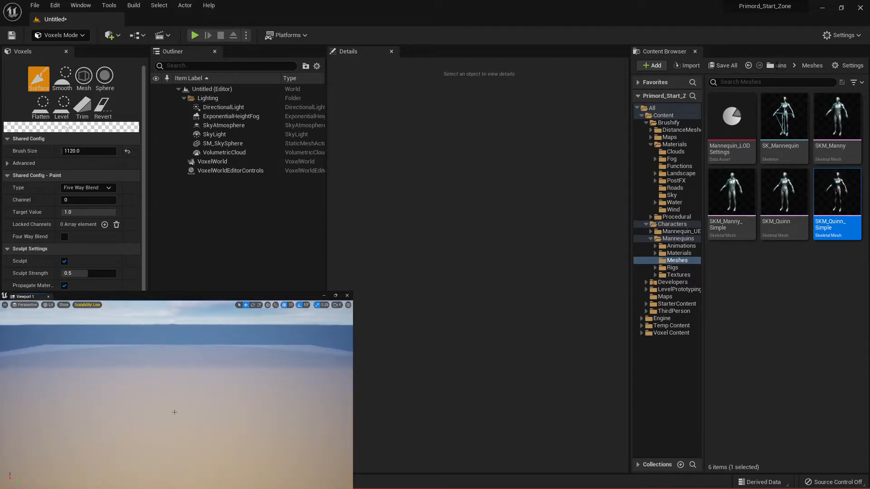
right_drag(160, 412, 116, 410)
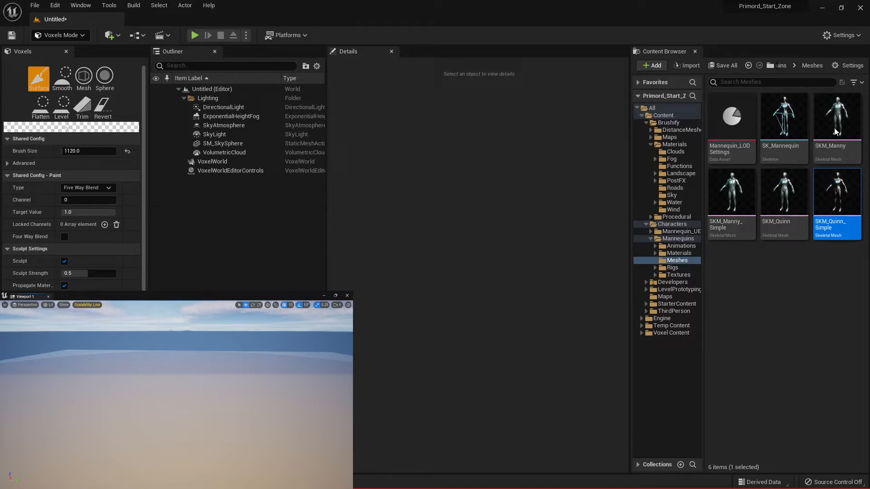
right_drag(164, 433, 164, 453)
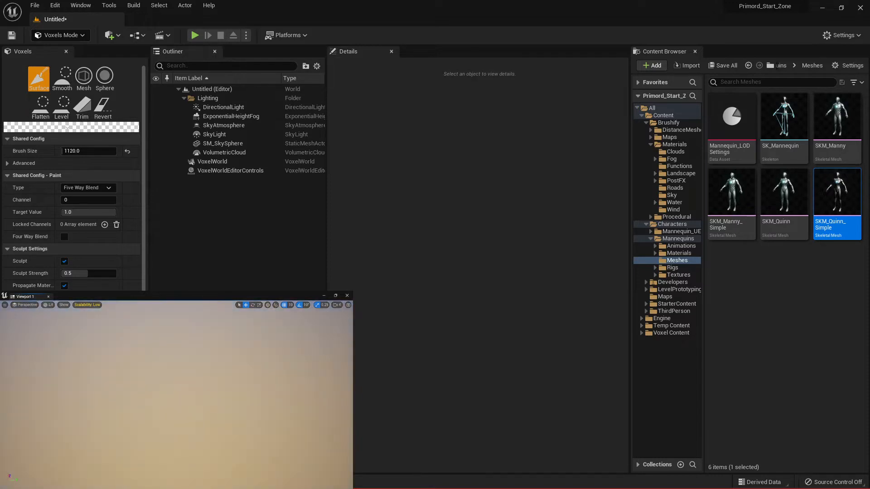
key(w)
scroll(173, 452, down, 2)
scroll(173, 453, up, 2)
scroll(173, 453, down, 2)
mouse_move(169, 451)
right_down()
mouse_move(164, 432)
mouse_move(103, 422)
mouse_move(213, 428)
right_up()
scroll(165, 433, up, 2)
scroll(167, 434, down, 1)
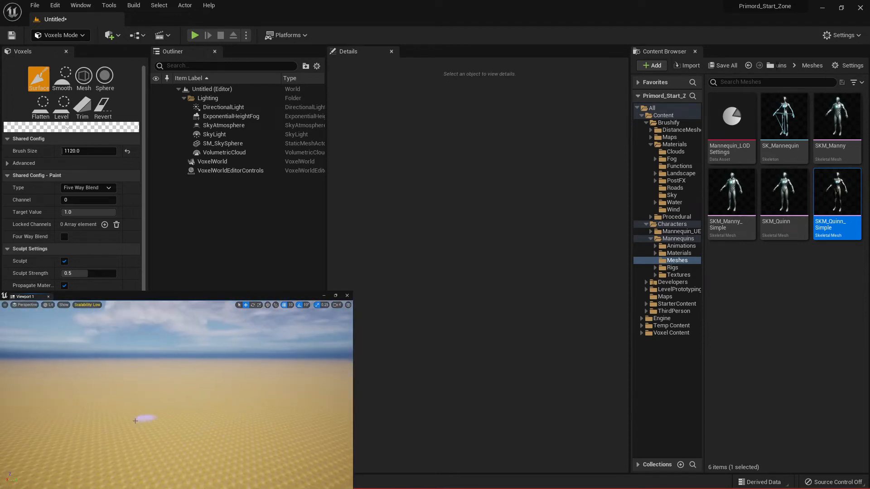
Raise a curved, arching ridge from the flat voxel ground with the Surface tool at brush size 1120 and strength 0.5
mouse_move(113, 420)
mouse_down()
mouse_move(181, 402)
mouse_move(205, 412)
mouse_move(241, 467)
mouse_up()
mouse_move(243, 455)
right_down()
mouse_move(231, 438)
mouse_move(254, 457)
mouse_move(261, 444)
mouse_move(248, 455)
mouse_move(256, 469)
mouse_move(260, 430)
right_up()
key(s)
key(w)
key(s)
key(w)
key(s)
drag(176, 377, 181, 388)
mouse_move(184, 379)
right_down()
mouse_move(212, 377)
mouse_move(197, 377)
right_up()
key(s)
key(w)
mouse_move(130, 404)
right_down()
mouse_move(147, 402)
mouse_move(129, 401)
right_up()
key(a)
key(d)
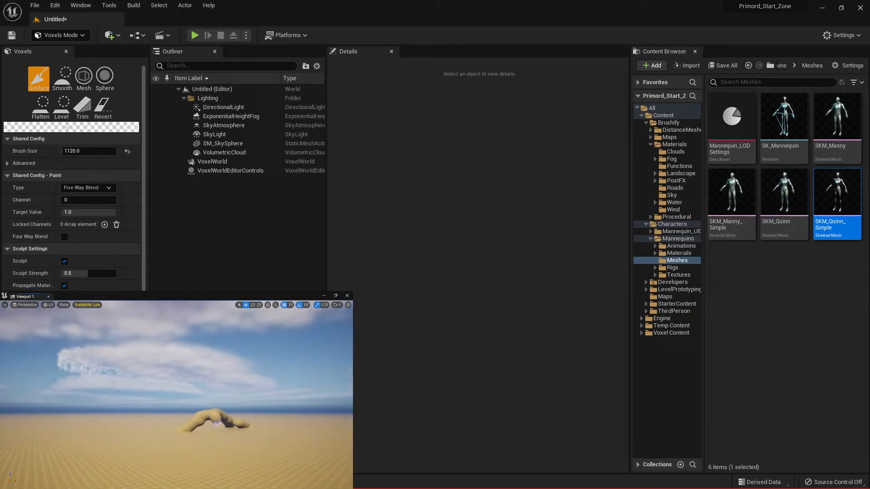
Extend the sculpted ridge with further branches and a trail of small mounds across the flat ground using the Surface brush
drag(217, 424, 220, 446)
mouse_move(219, 446)
right_down()
mouse_move(172, 446)
mouse_move(349, 446)
mouse_move(299, 441)
mouse_move(226, 404)
mouse_move(177, 395)
mouse_move(218, 393)
mouse_move(177, 403)
mouse_move(181, 434)
mouse_move(180, 425)
right_up()
key(w)
key(w)
key(s)
key(w)
key(w)
key(w)
key(w)
key(s)
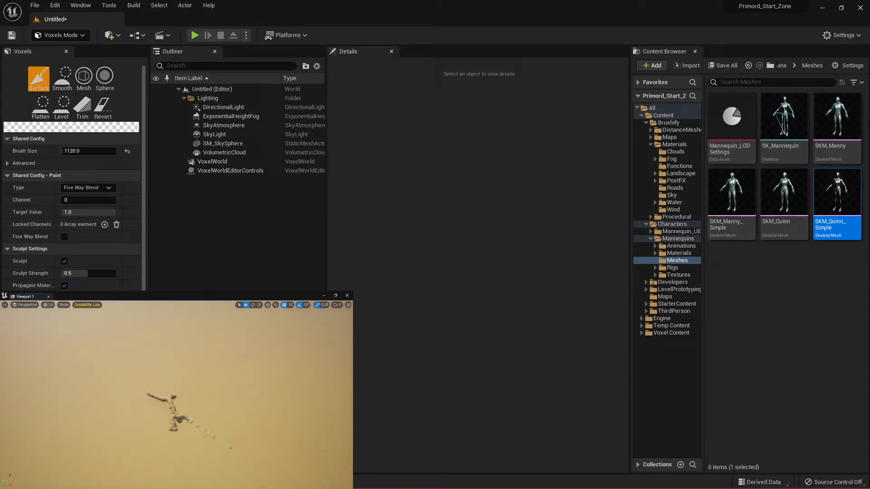
Extend the trail of mounds leading away from the ridge across the flat ground with the Surface brush
mouse_move(202, 431)
mouse_down()
mouse_move(221, 444)
mouse_move(192, 423)
mouse_move(224, 446)
mouse_up()
mouse_move(225, 446)
right_down()
mouse_move(234, 460)
mouse_move(234, 430)
mouse_move(217, 415)
mouse_move(240, 449)
right_up()
key(s)
key(s)
key(w)
scroll(278, 416, down, 8)
mouse_move(279, 417)
right_down()
mouse_move(299, 421)
mouse_move(294, 431)
right_up()
key(w)
key(s)
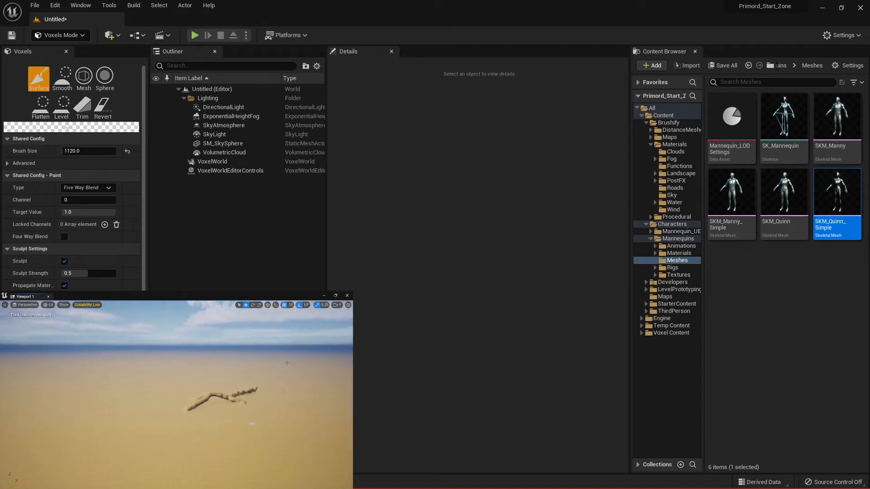
Lower the viewport camera speed to 1 and view the arched ridge and its branches up close
click(337, 305)
drag(314, 318, 301, 318)
right_drag(290, 421, 303, 437)
key(w)
right_drag(270, 396, 257, 392)
key(d)
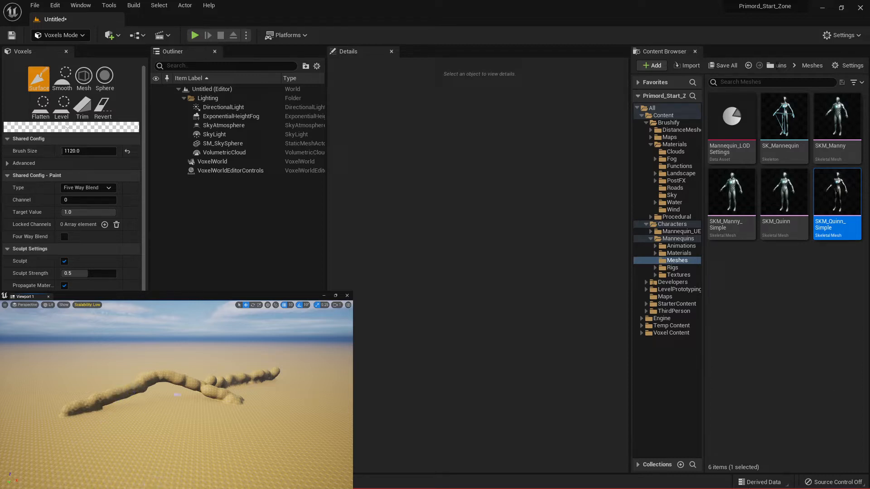
Switch to the Epic Games Launcher and review the Brushify - Environment Shaders Pack product page
mouse_move(591, 483)
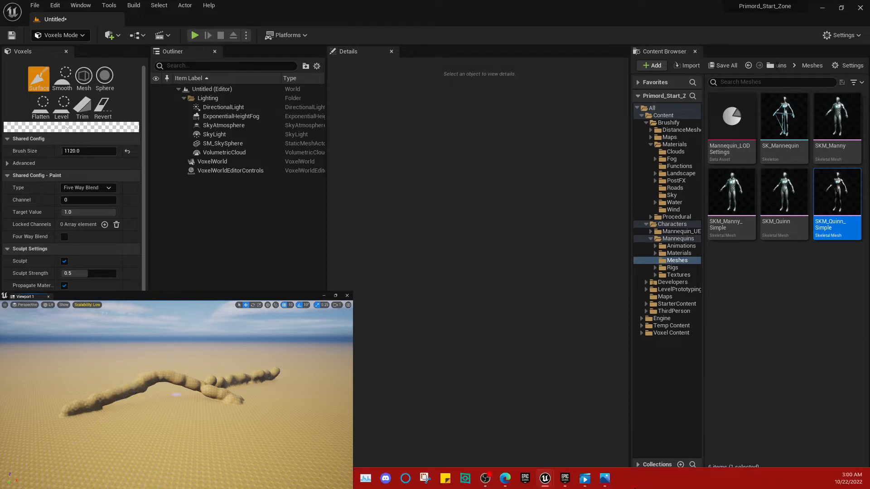
click(564, 480)
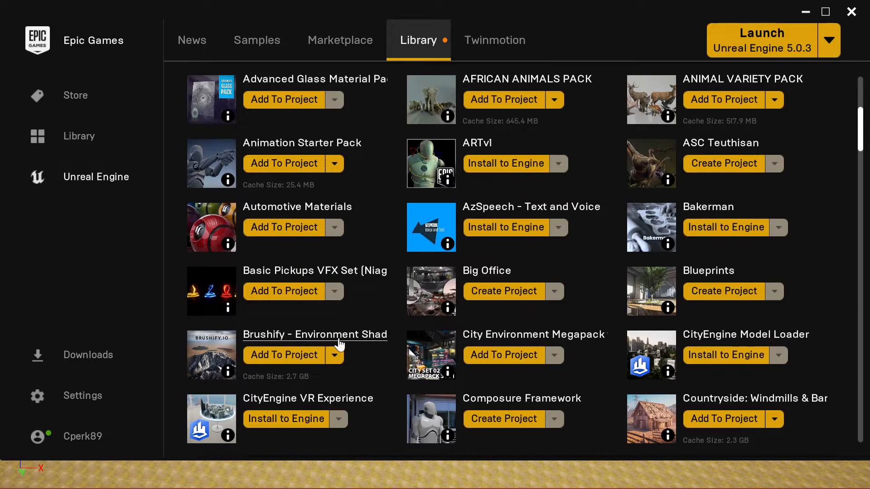
click(313, 339)
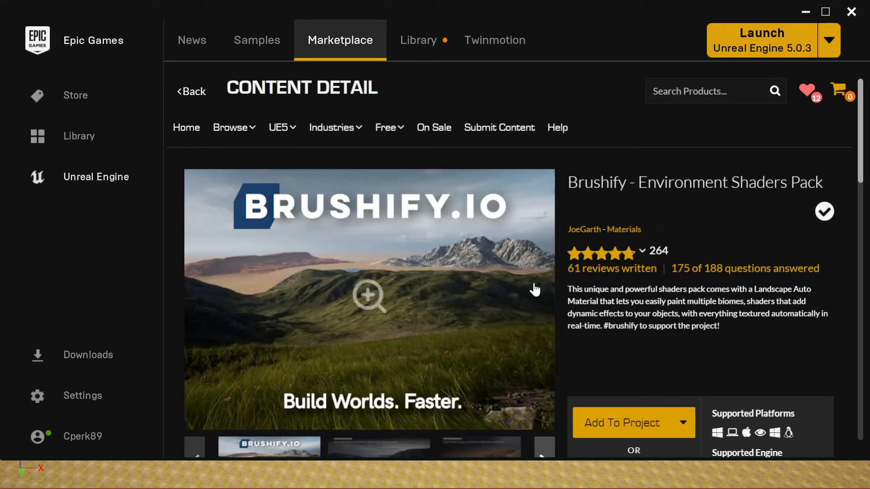
scroll(615, 322, down, 3)
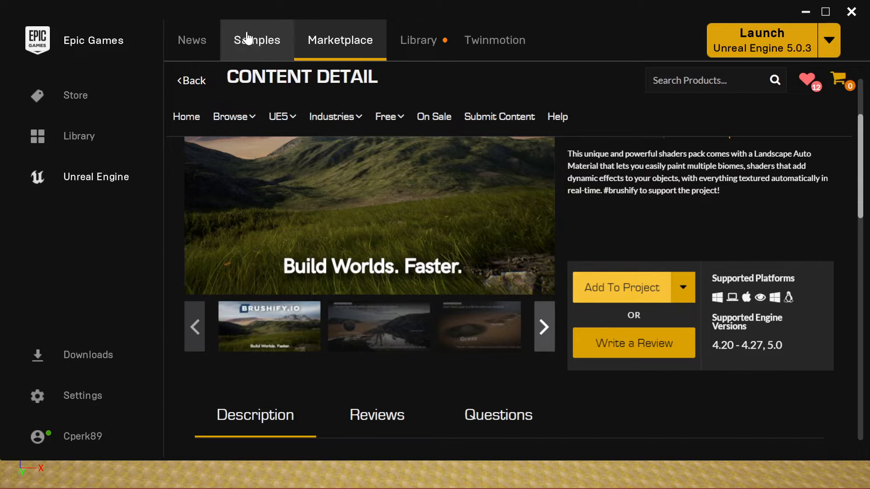
scroll(561, 252, up, 3)
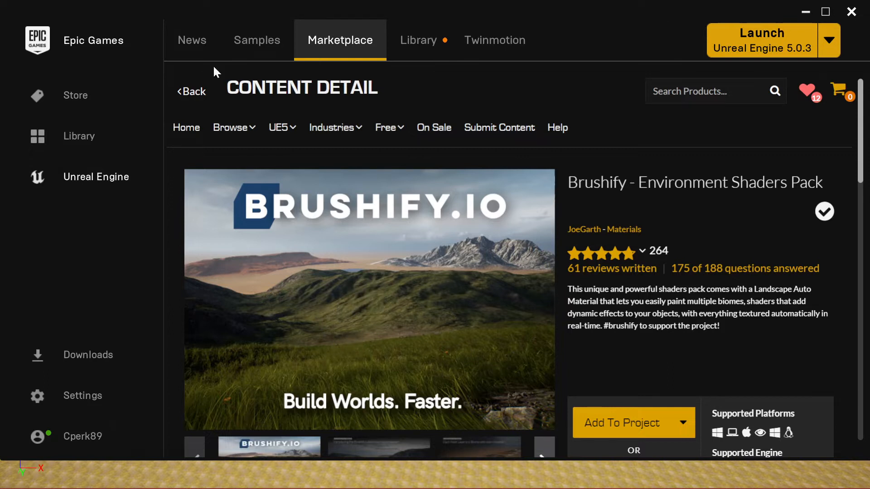
Find Voxel Plugin FREE in the library's vault and view its product page
click(408, 50)
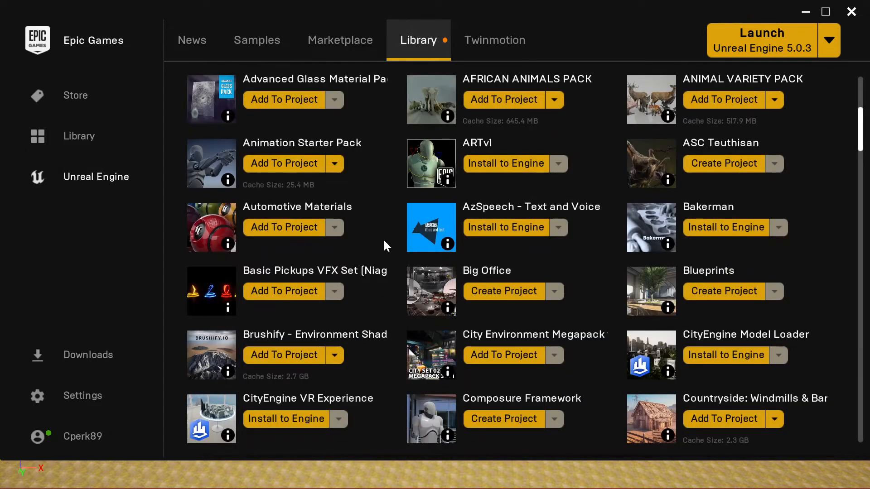
scroll(377, 230, down, 2)
scroll(377, 228, down, 6)
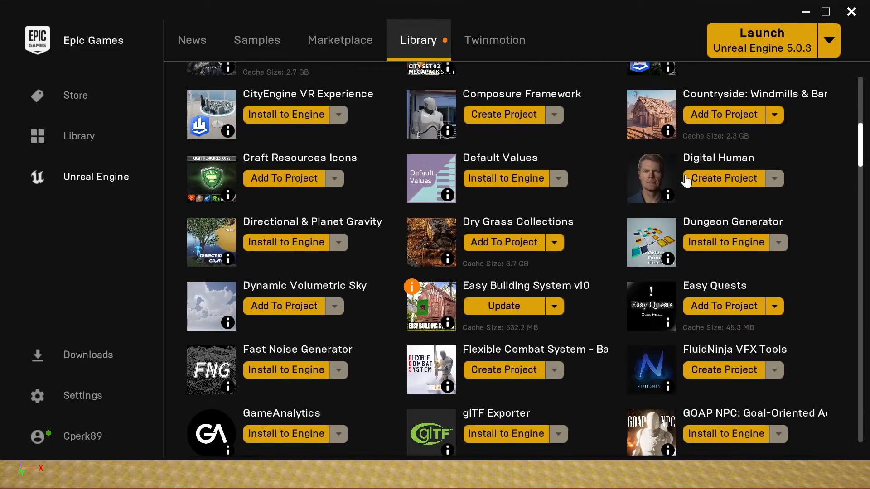
drag(857, 142, 844, 412)
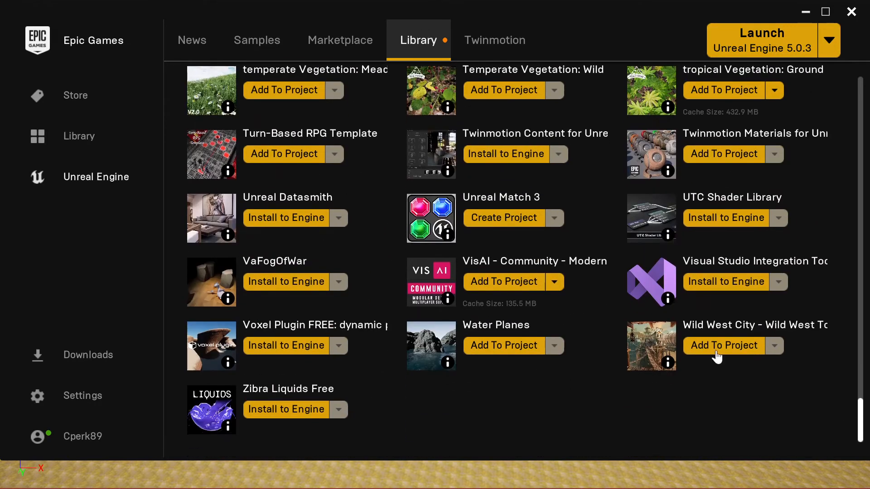
click(318, 330)
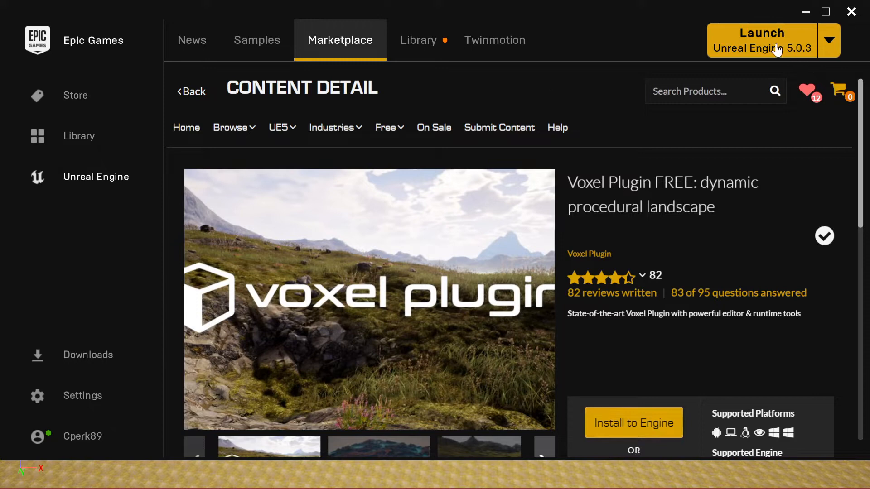
Launch the Primord_Start_Zone project from My Projects in the library, and return to the Unreal Editor
click(429, 44)
scroll(480, 395, up, 7)
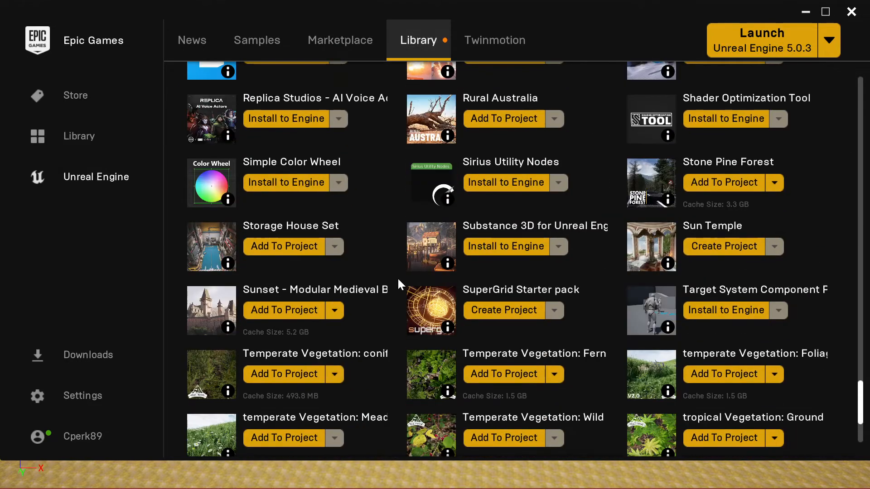
scroll(398, 277, up, 15)
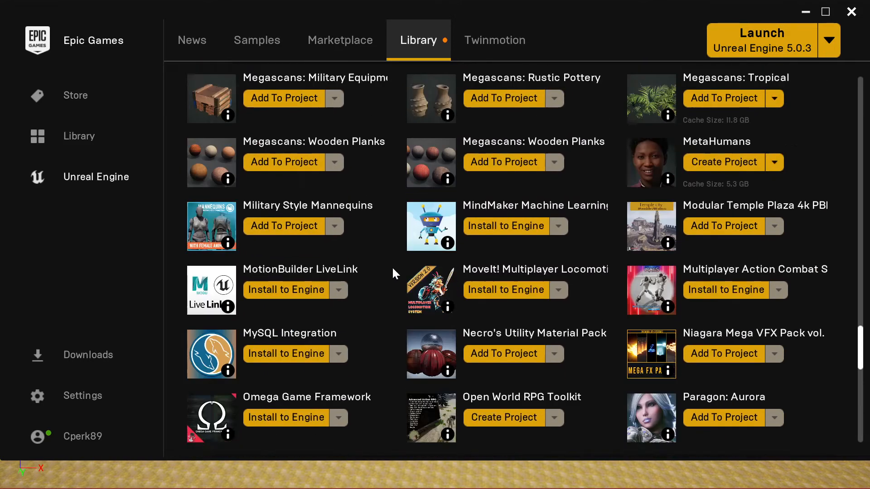
scroll(392, 267, up, 15)
scroll(399, 260, up, 15)
scroll(400, 257, up, 15)
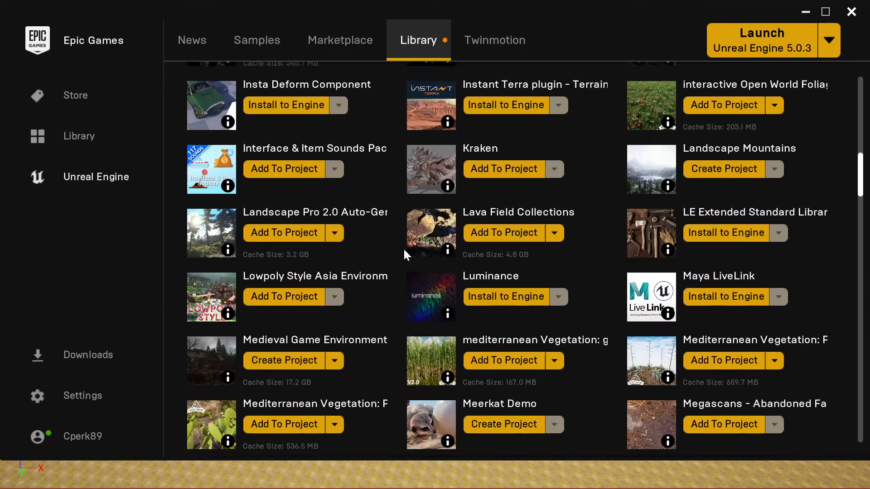
scroll(403, 248, up, 15)
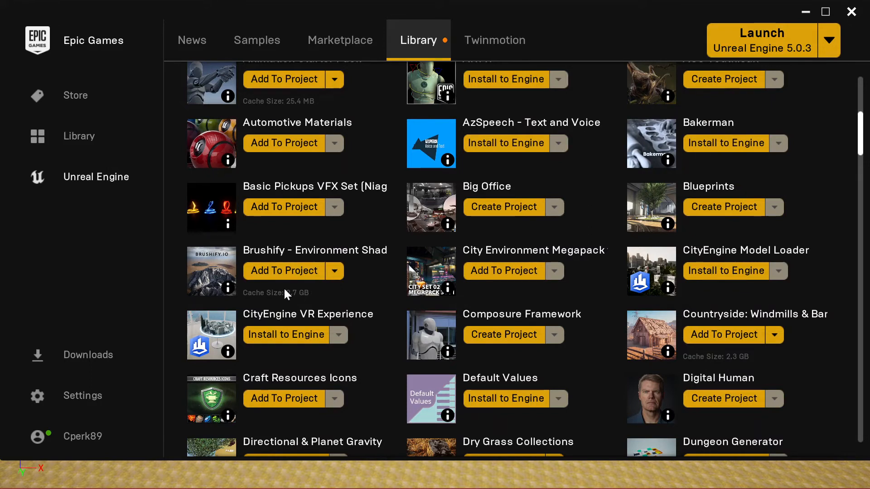
scroll(432, 228, up, 3)
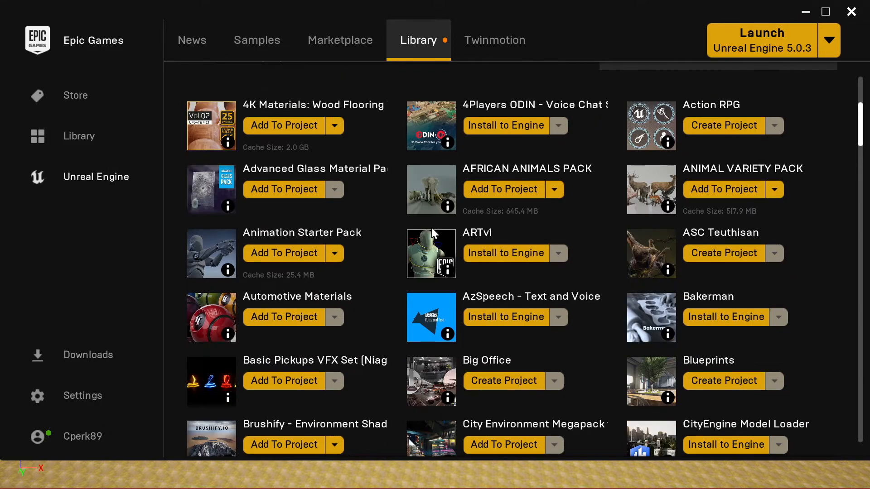
scroll(427, 230, up, 8)
scroll(326, 260, down, 2)
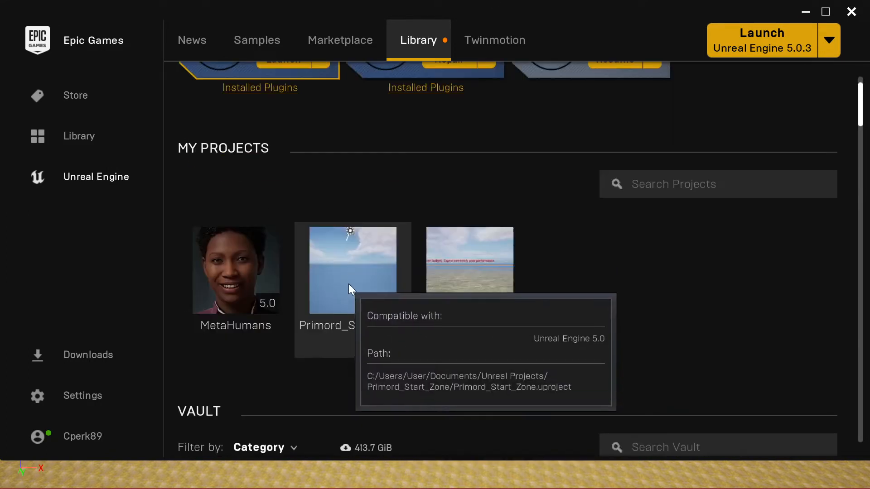
double_click(350, 272)
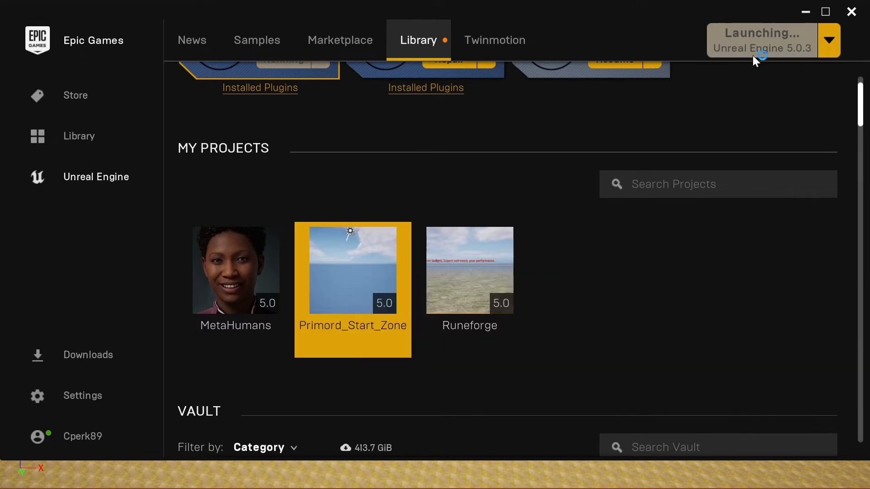
click(801, 15)
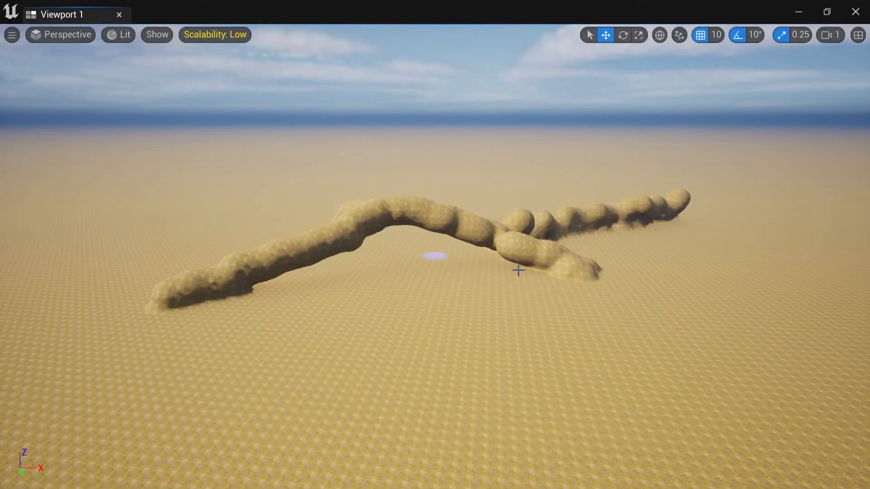
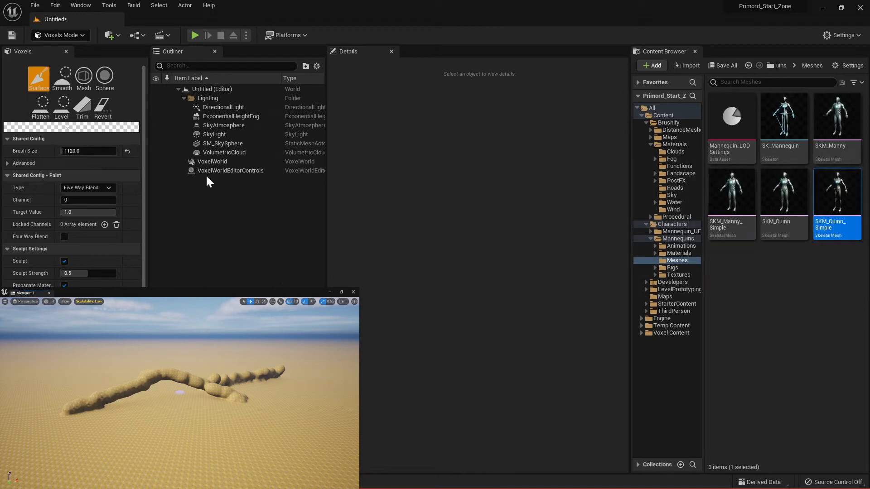
Assign MI_Landscape from Brushify's Materials/Landscape folder as the material of the VoxelWorld actor
click(213, 163)
click(212, 162)
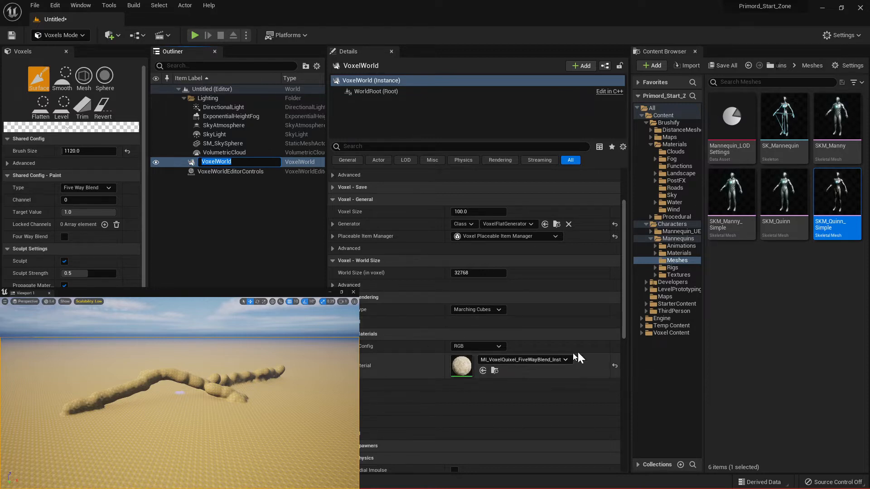
click(656, 144)
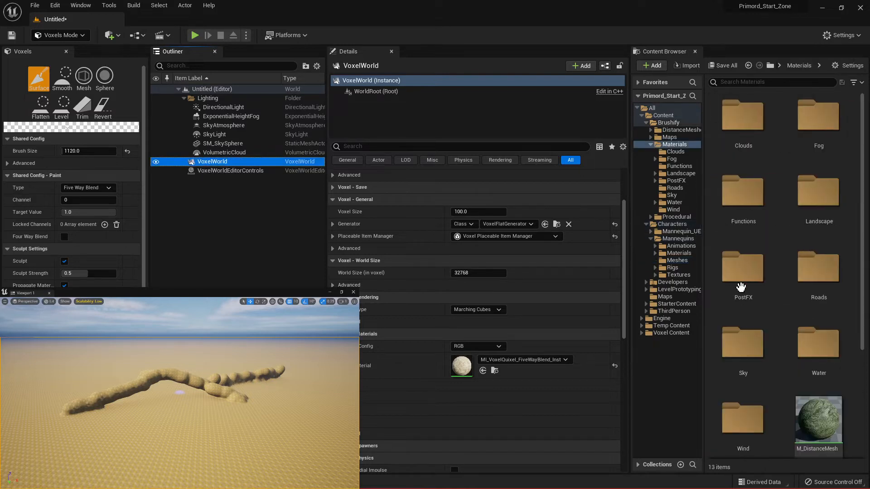
double_click(817, 189)
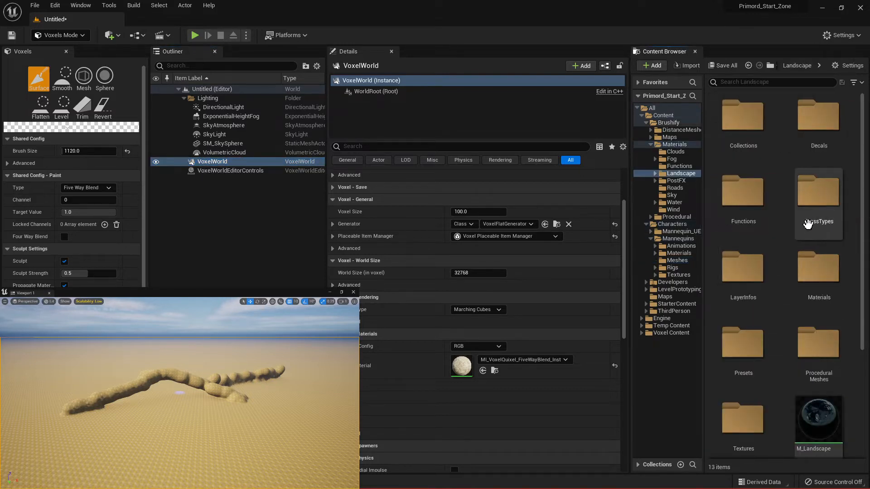
scroll(809, 281, down, 3)
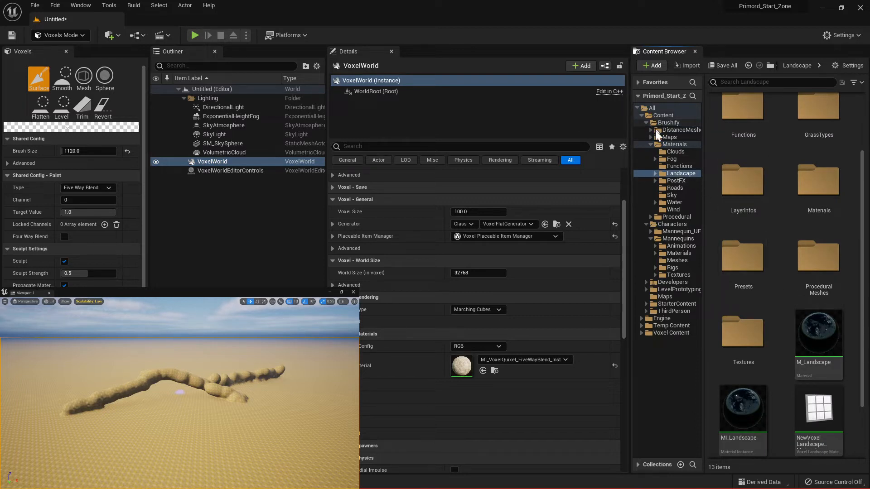
click(656, 173)
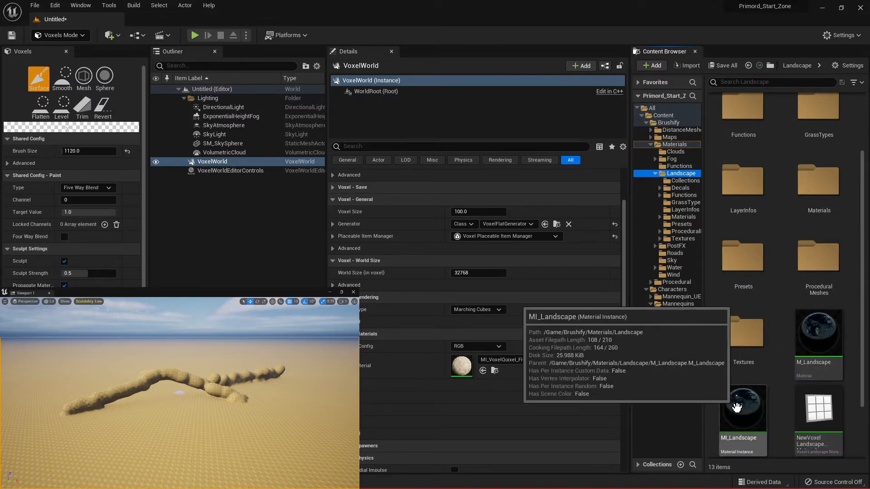
click(743, 409)
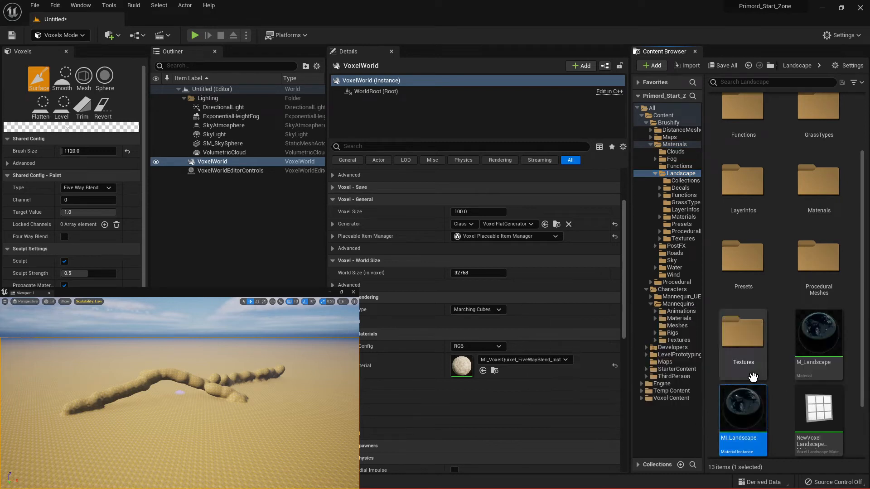
drag(744, 410, 463, 371)
Sculpt a winding branch in front of the arched ridge and raise thick bridging lumps above it with the Surface brush
mouse_move(127, 413)
right_down()
mouse_move(151, 428)
mouse_move(75, 419)
mouse_move(152, 404)
mouse_move(129, 394)
mouse_move(82, 415)
mouse_move(151, 406)
right_up()
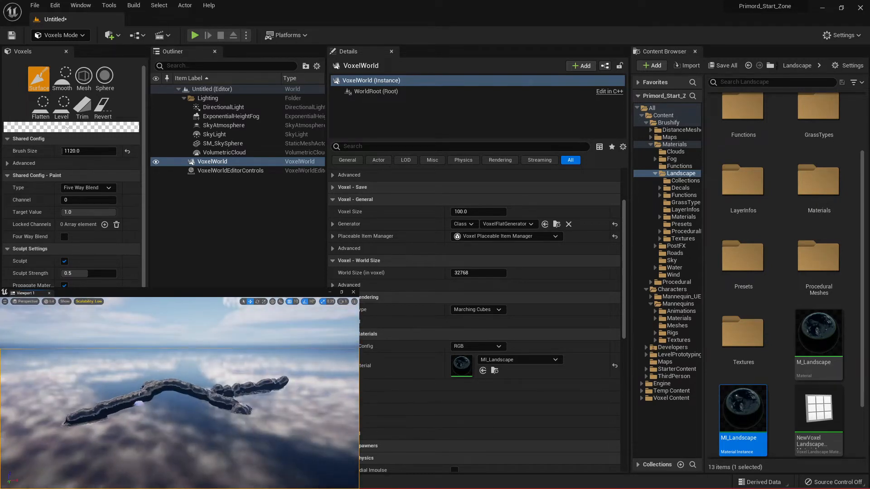
mouse_move(151, 407)
mouse_down()
mouse_move(179, 433)
mouse_move(141, 457)
mouse_move(164, 447)
mouse_move(202, 455)
mouse_move(229, 453)
mouse_move(194, 449)
mouse_move(277, 449)
mouse_up()
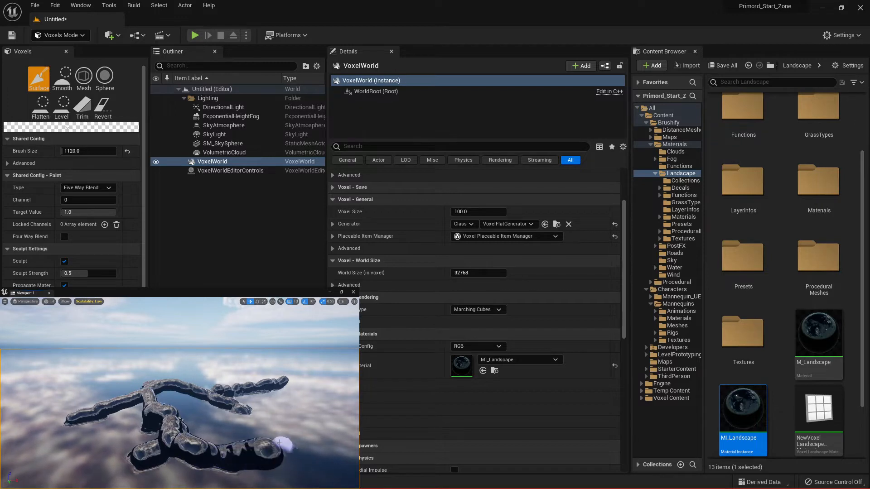
mouse_move(274, 445)
right_down()
mouse_move(261, 426)
mouse_move(284, 429)
right_up()
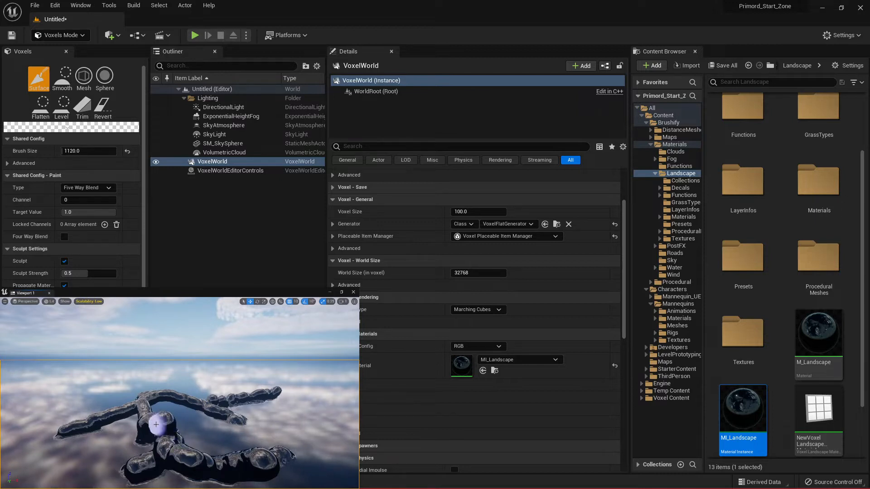
drag(171, 423, 212, 411)
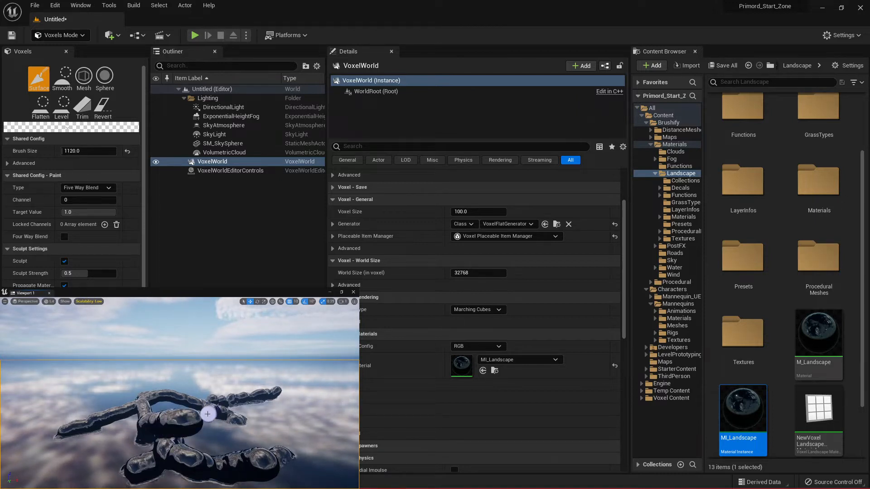
mouse_move(202, 431)
mouse_down()
mouse_move(203, 422)
mouse_move(214, 424)
mouse_move(252, 452)
mouse_move(223, 431)
mouse_move(243, 430)
mouse_up()
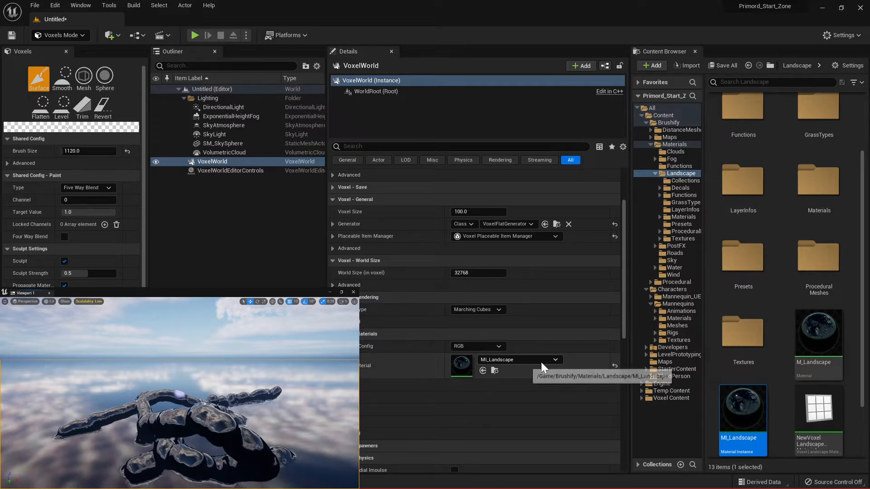
Replace the VoxelWorld actor's material with MI_Forest_Inst
click(553, 359)
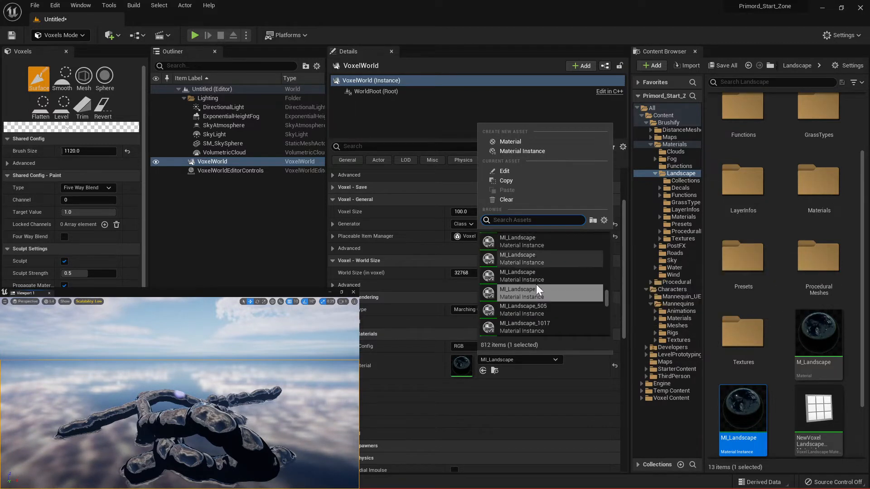
click(493, 276)
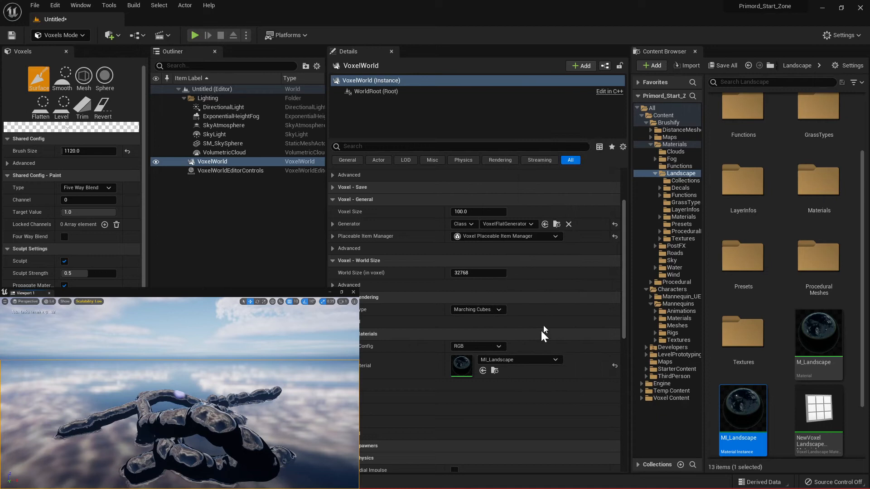
click(554, 360)
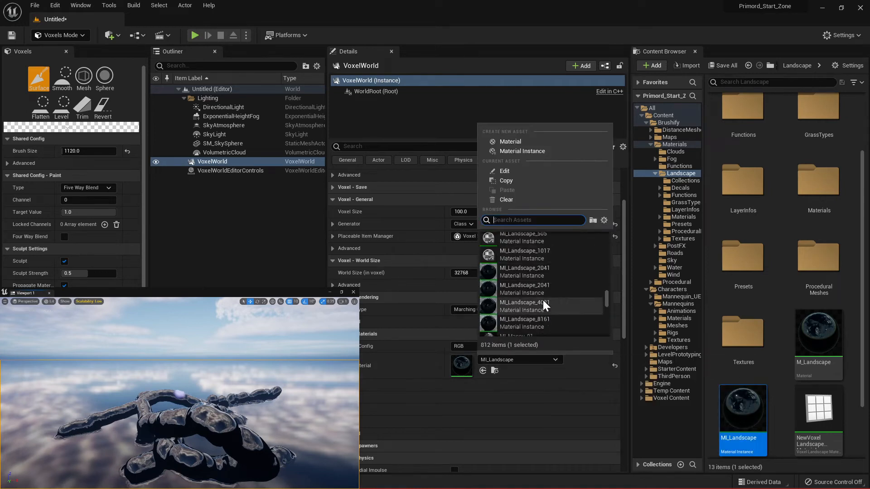
scroll(541, 297, up, 10)
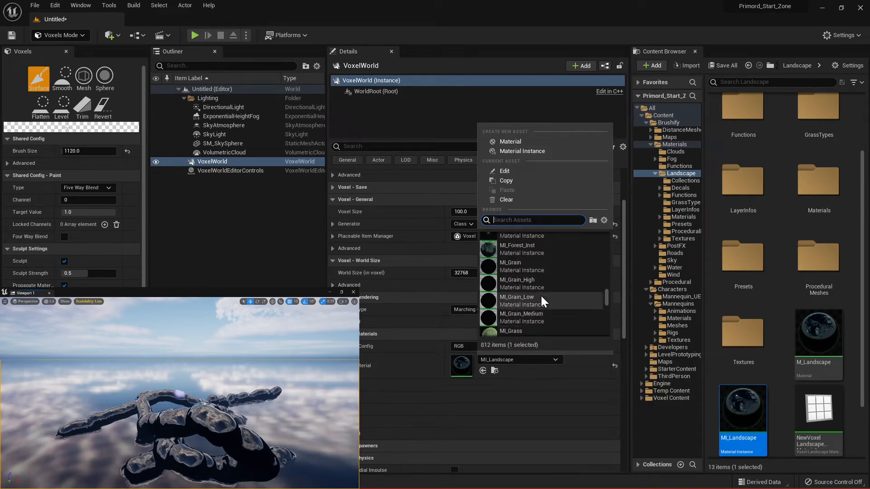
click(520, 292)
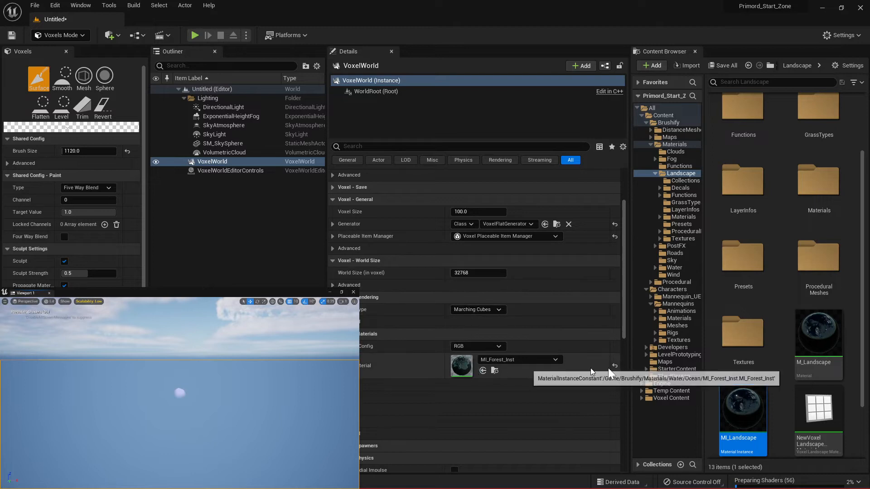
Create a Voxel Landscape Material Collection asset in Brushify's Materials/Landscape folder, keeping its default name
click(780, 399)
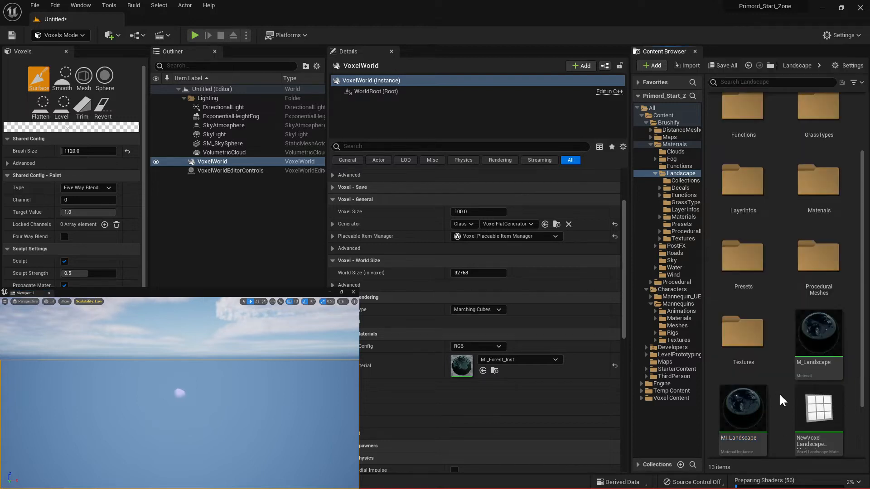
right_click(780, 400)
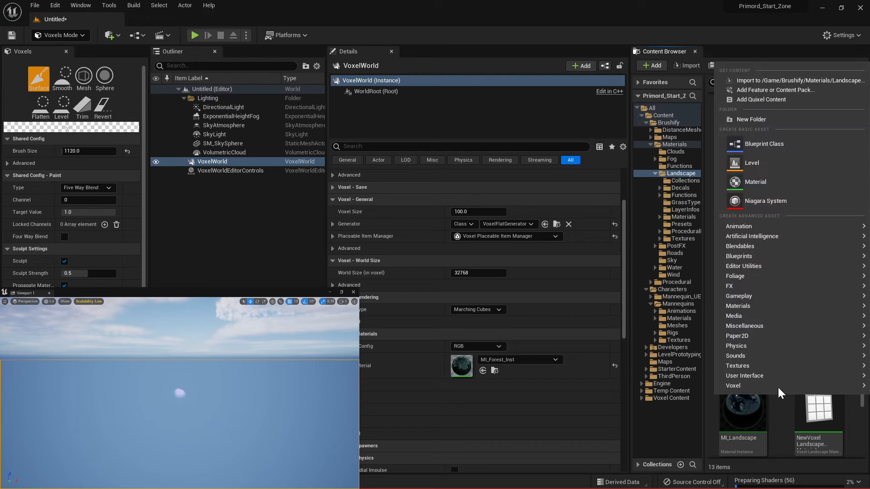
mouse_move(777, 383)
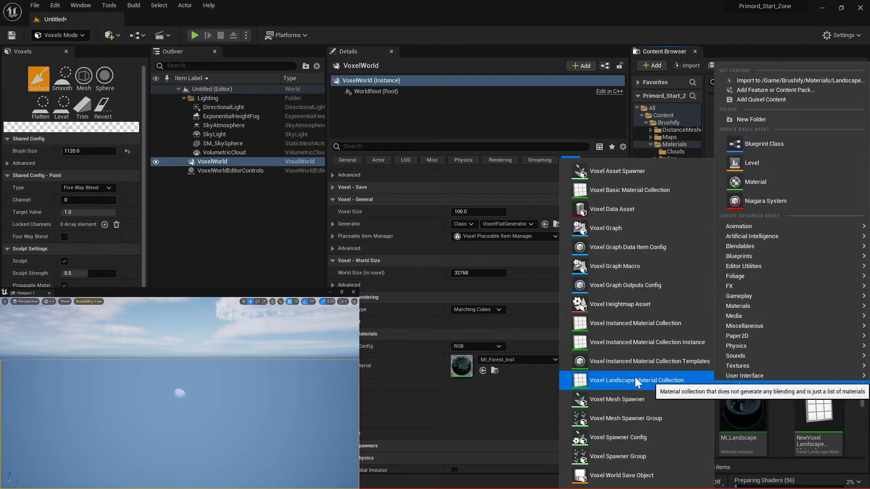
click(616, 381)
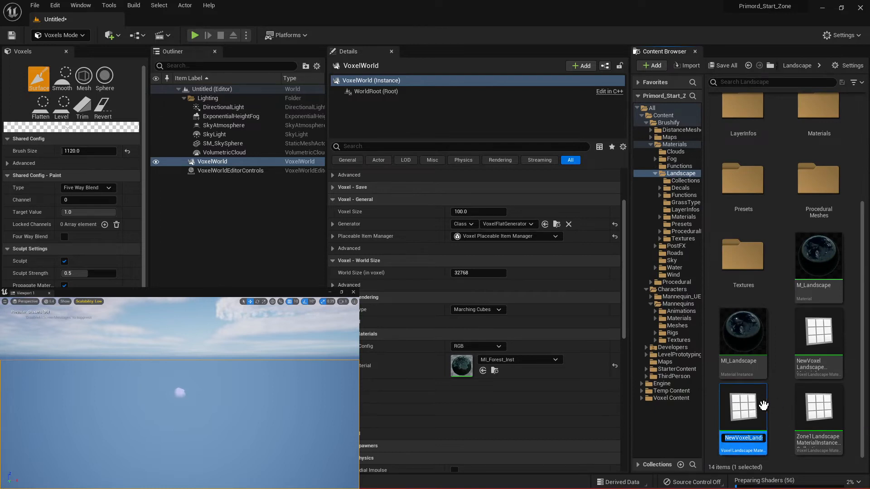
key(End)
key(Return)
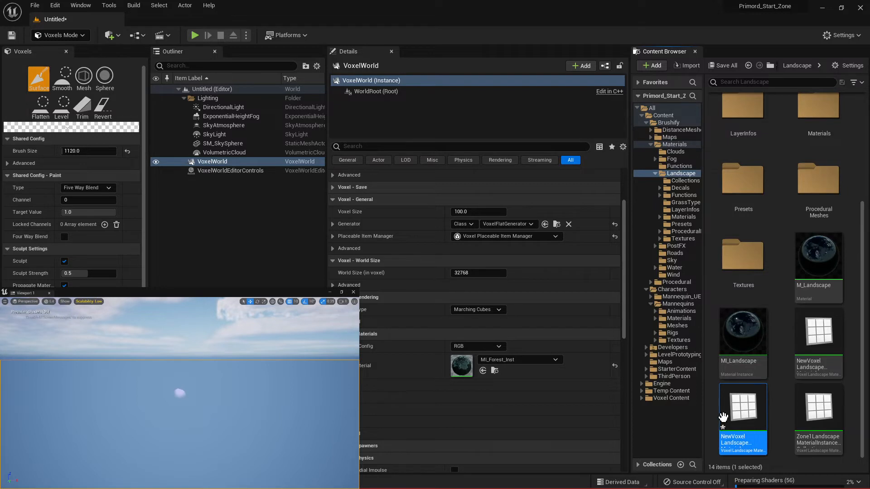
Assign MI_Landscape as the new collection's material, review the layers from Grass to Desert, and save the collection
double_click(743, 409)
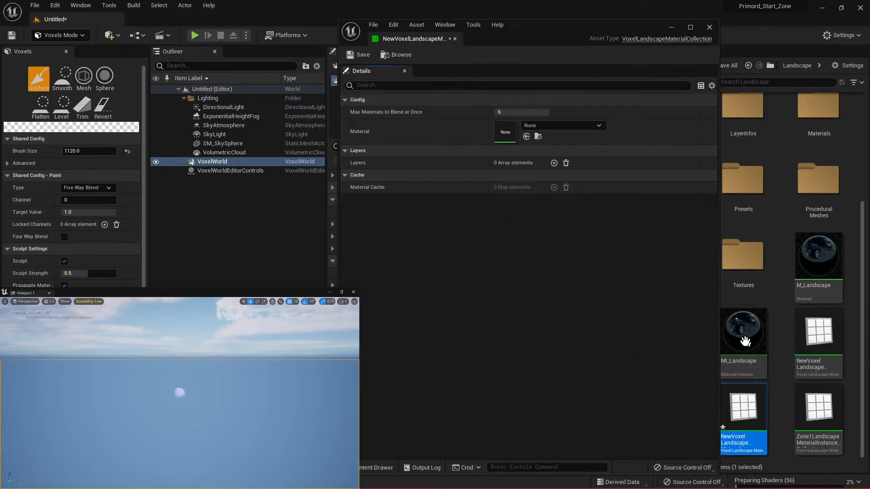
drag(743, 338, 509, 131)
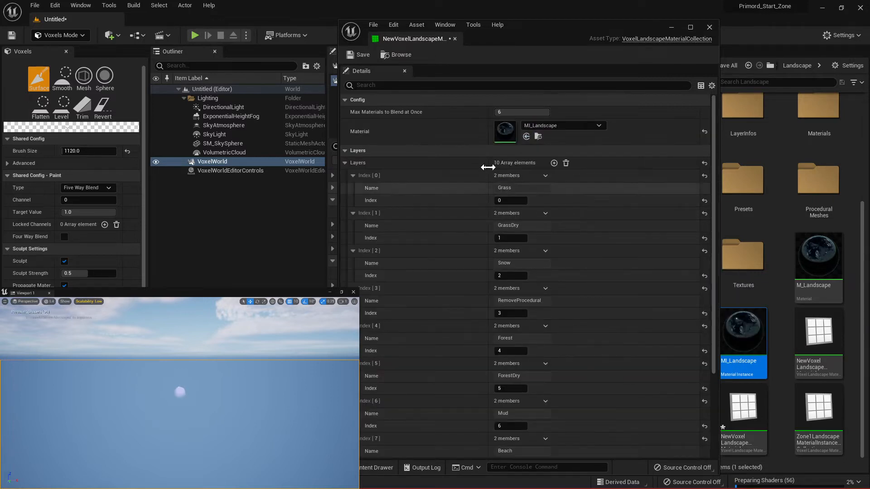
click(344, 163)
click(344, 163)
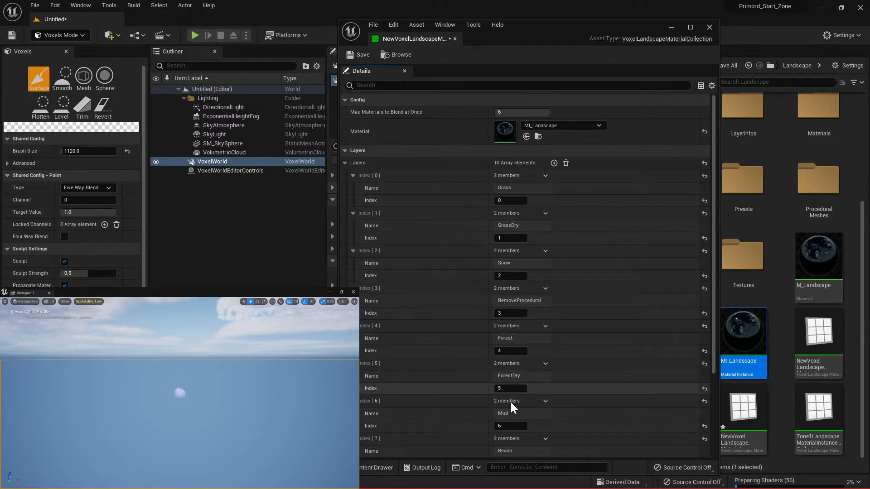
scroll(528, 424, down, 3)
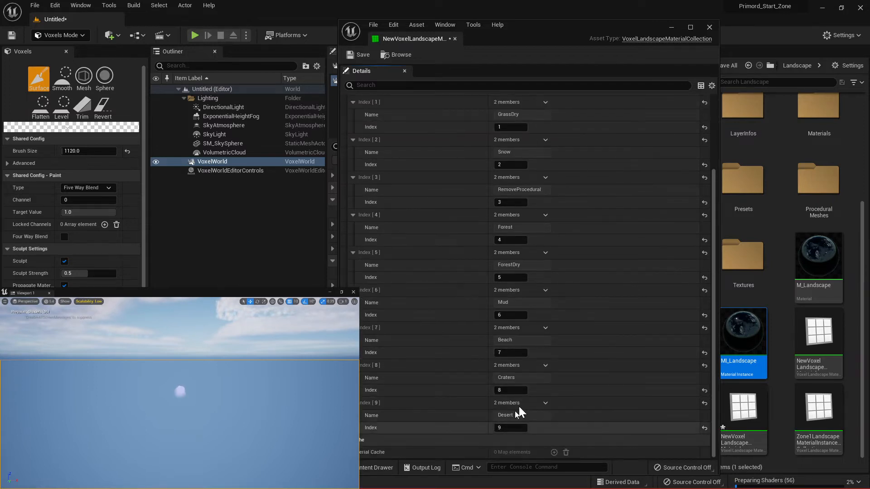
scroll(501, 357, up, 3)
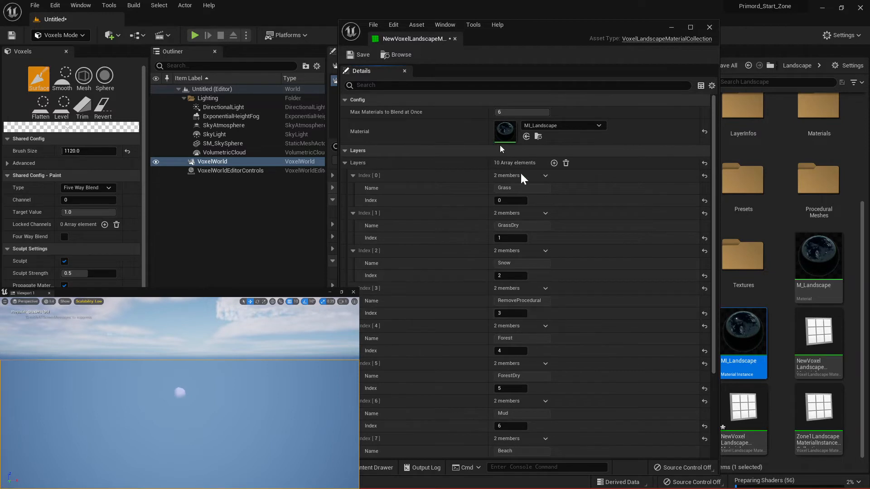
click(354, 51)
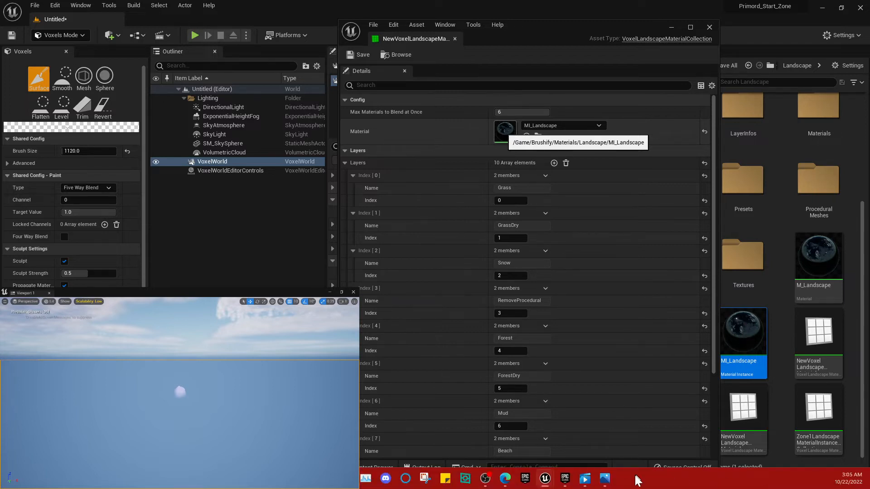
Close the extra Primord_Start_Zone editor window showing ThirdPersonMap and bring back the Viewport 1 window
mouse_move(542, 483)
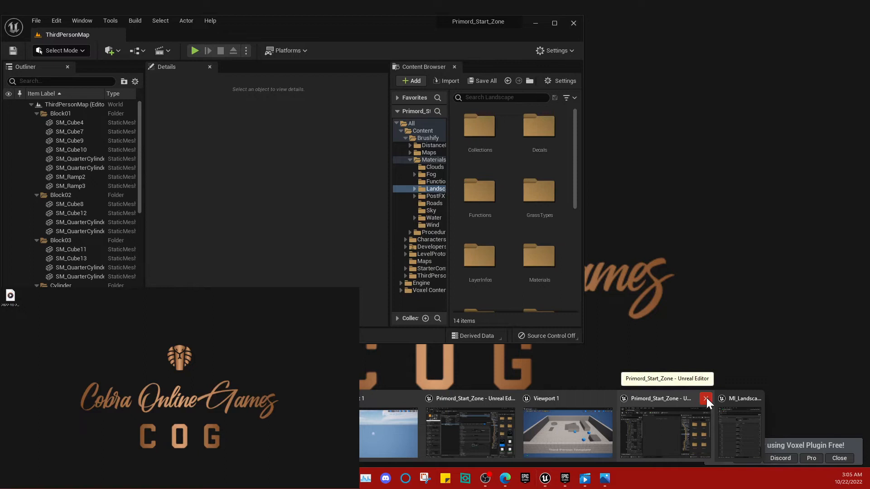
click(705, 398)
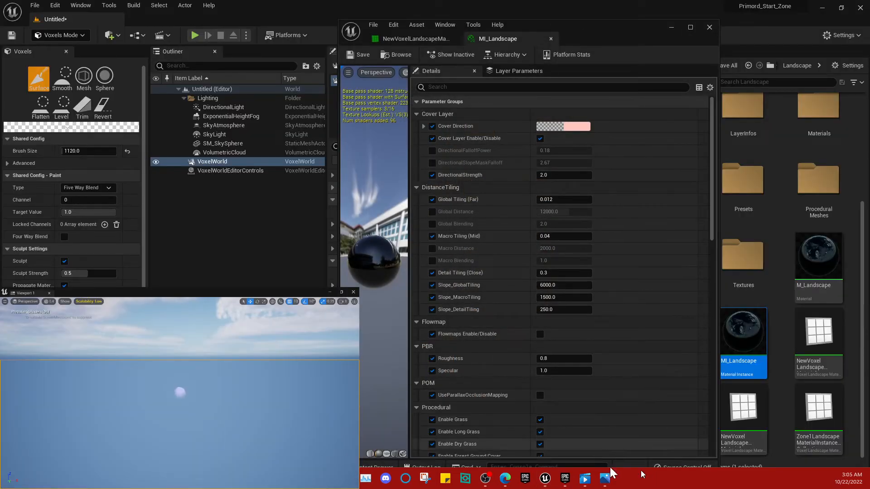
mouse_move(545, 479)
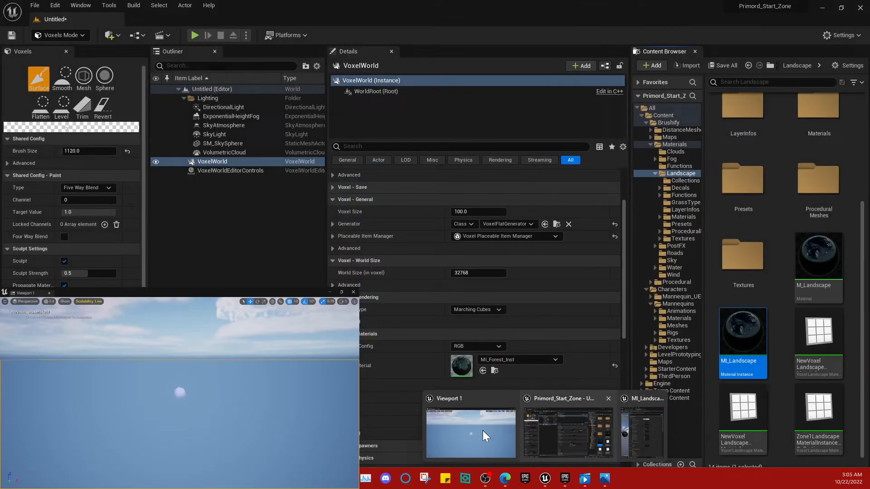
click(482, 430)
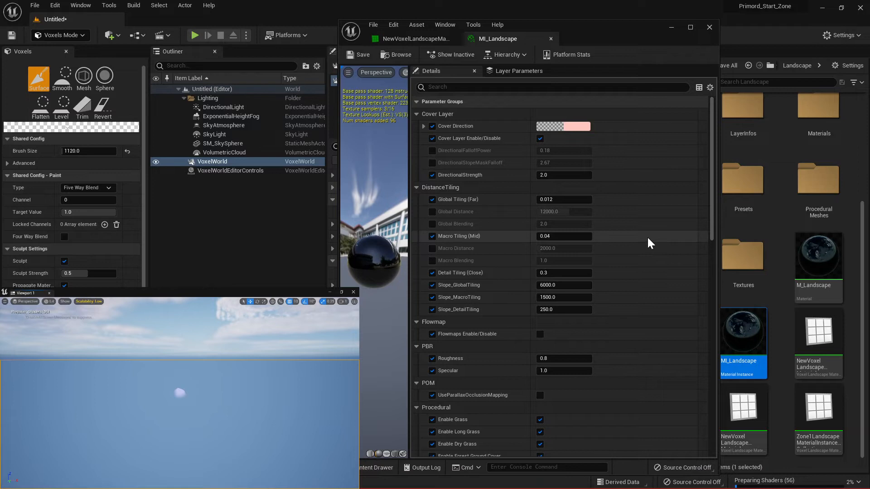
Enable Reduce Texture Stretching on Slopes in MI_Landscape's Triplanar group, then save the material instance and close its editor
drag(710, 178, 726, 313)
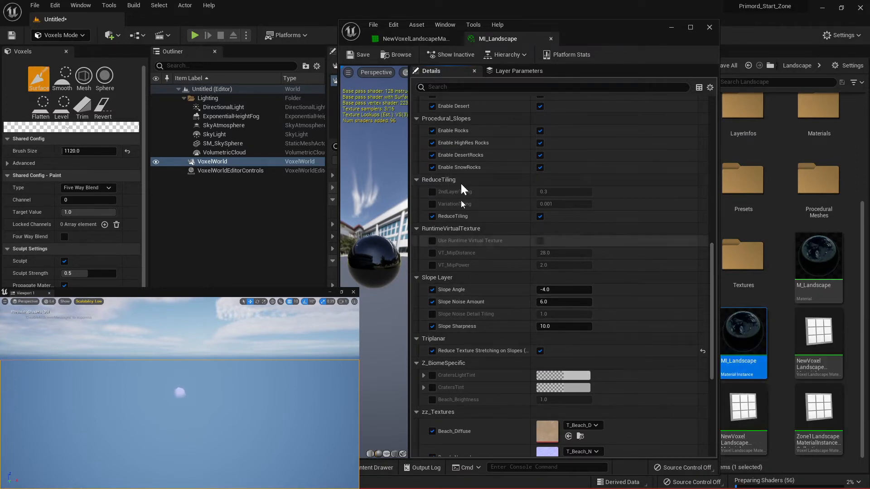
click(432, 350)
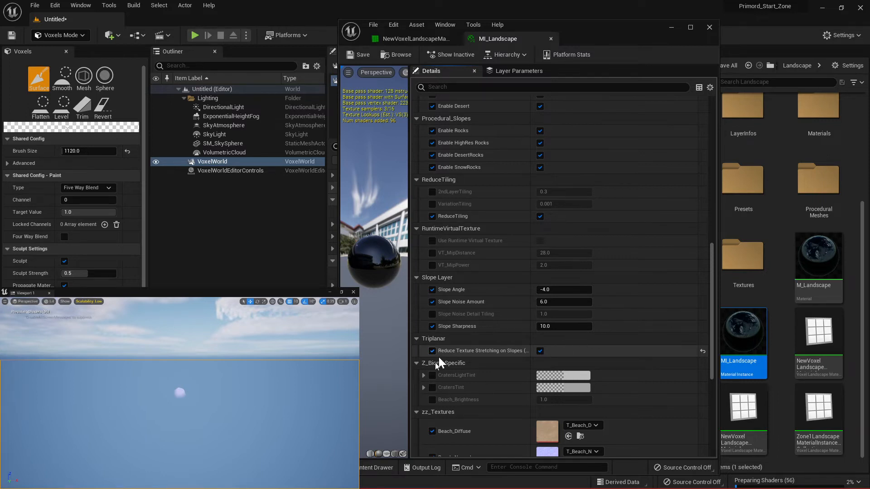
click(539, 350)
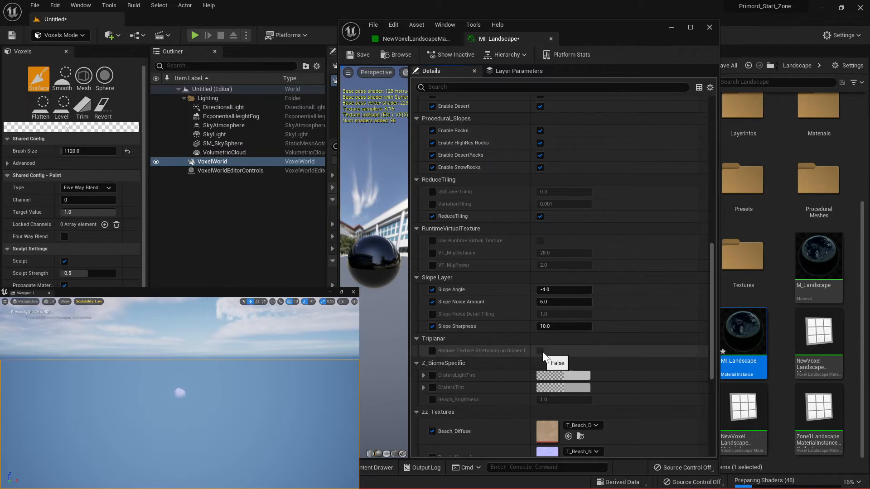
click(432, 351)
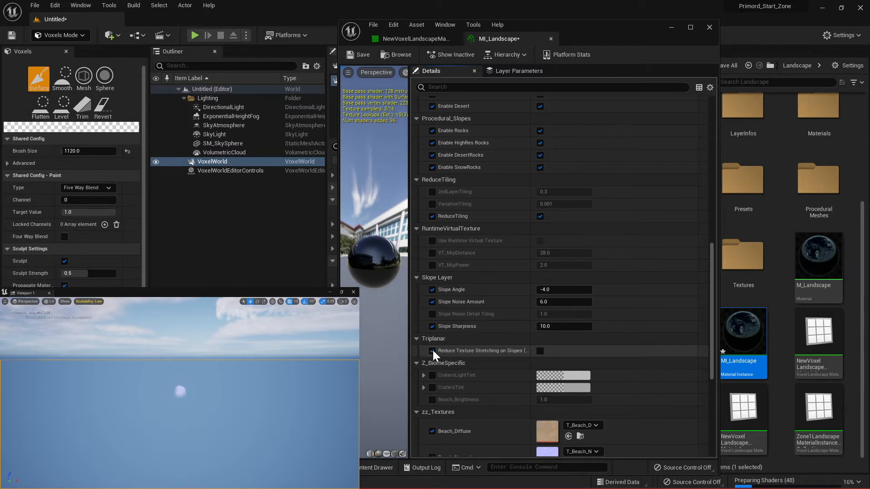
click(540, 351)
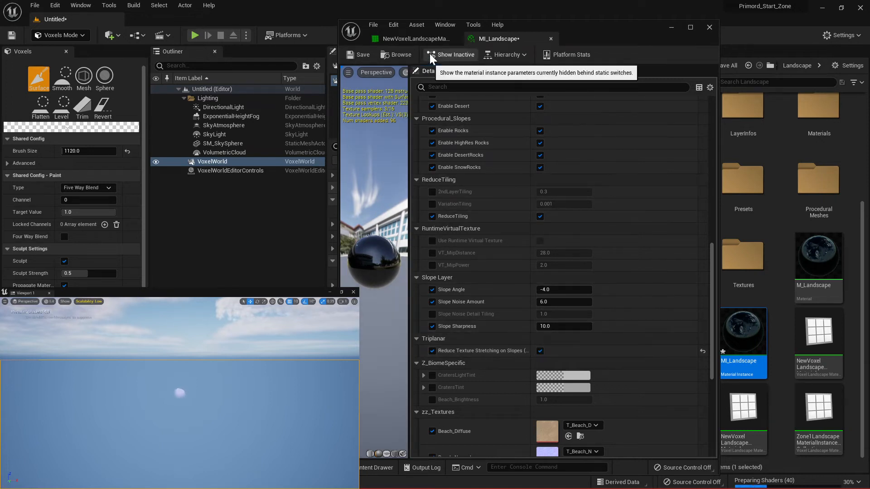
click(355, 53)
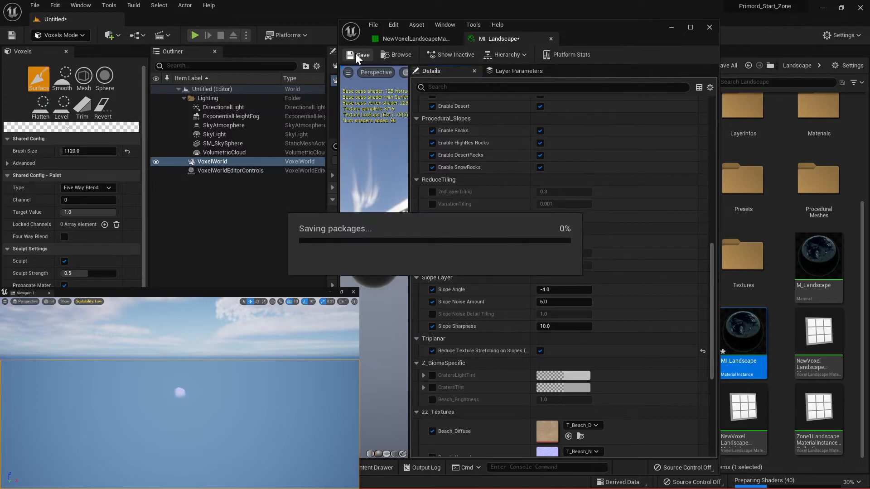
click(708, 27)
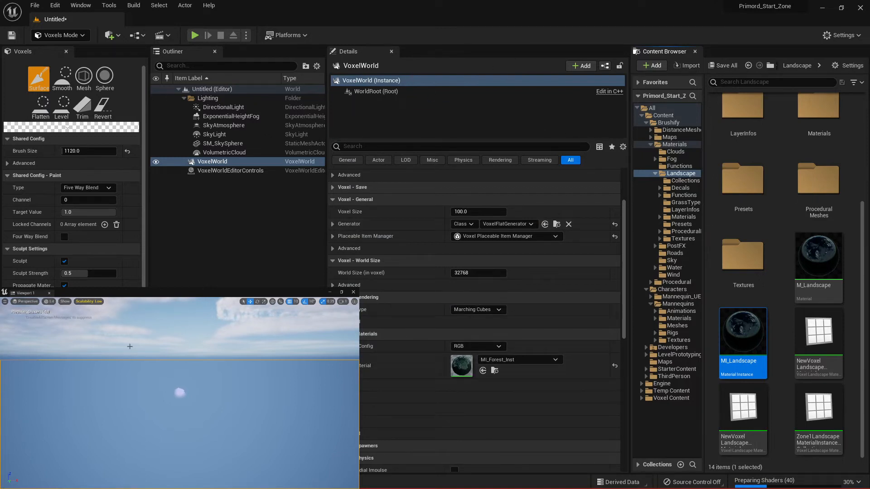
Change the VoxelWorld's material config to Multi Index and clear its existing material data
mouse_move(166, 416)
right_down()
mouse_move(164, 427)
mouse_move(159, 395)
mouse_move(169, 374)
mouse_move(176, 446)
mouse_move(171, 433)
right_up()
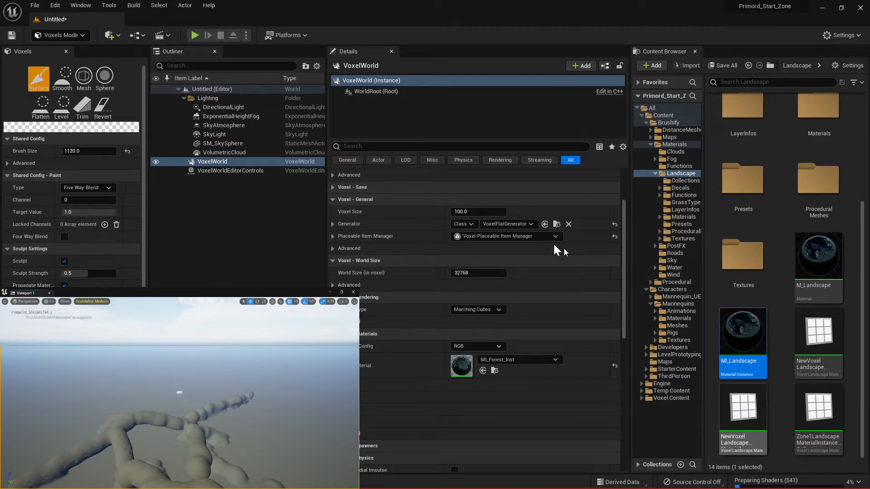
mouse_move(731, 410)
mouse_down()
mouse_move(438, 361)
mouse_move(743, 410)
mouse_move(705, 396)
mouse_move(745, 413)
mouse_up()
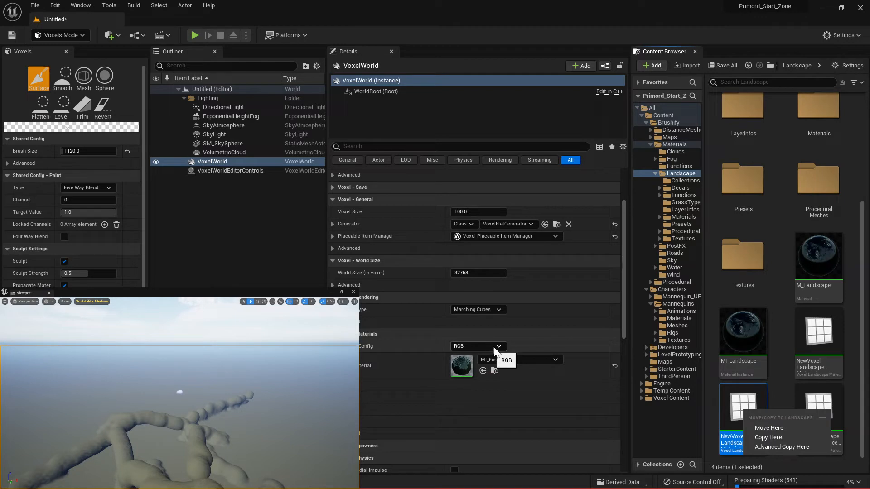
click(497, 346)
click(496, 346)
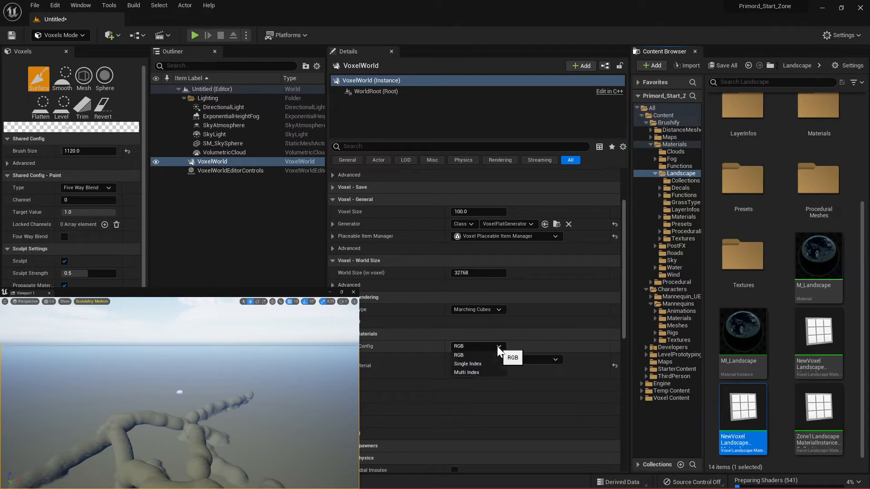
click(478, 372)
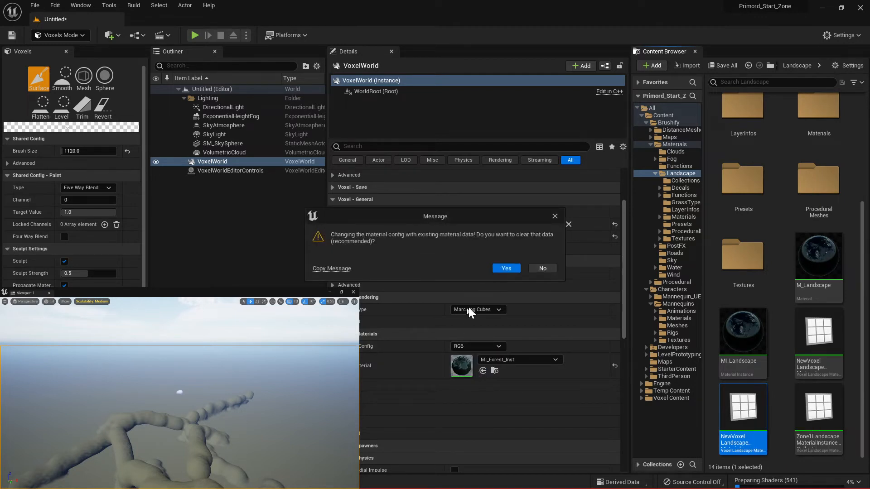
click(498, 268)
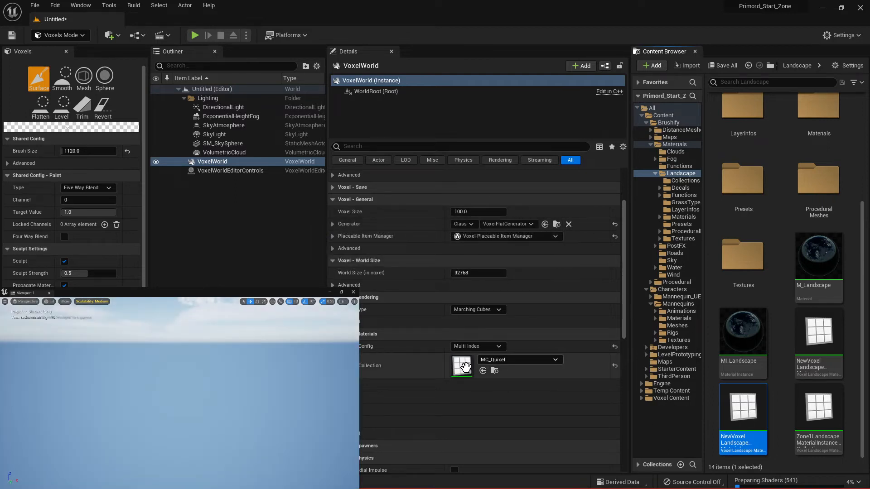
Assign NewVoxelLandscapeMaterialCollection2 as the VoxelWorld's material collection and inspect the sculpted branches
drag(465, 366, 464, 368)
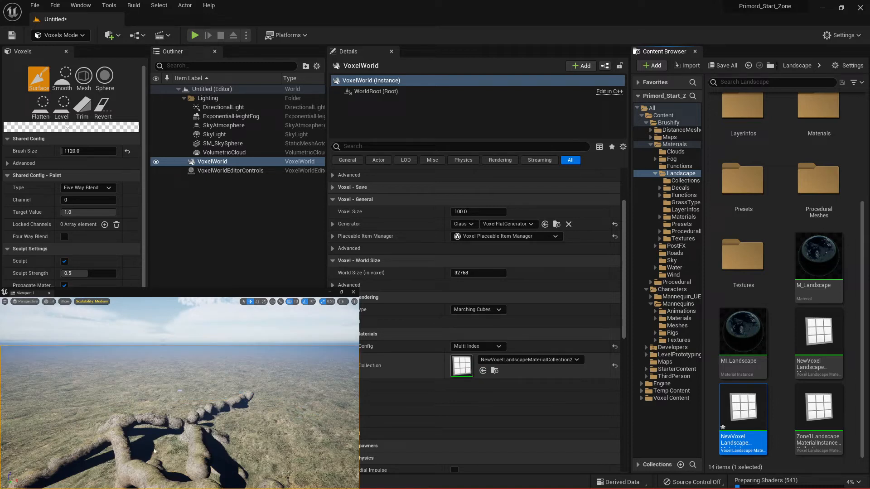
mouse_move(135, 449)
right_down()
mouse_move(130, 480)
mouse_move(135, 463)
right_up()
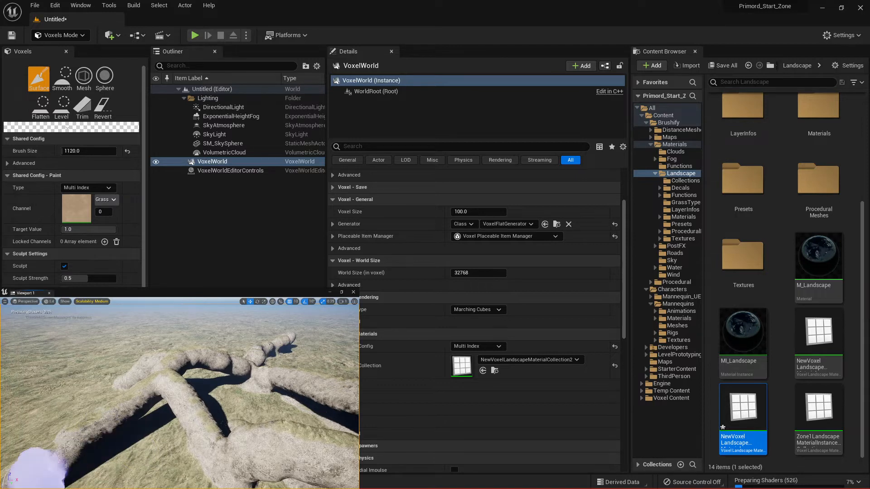
mouse_move(144, 436)
right_down()
mouse_move(195, 425)
mouse_move(203, 442)
mouse_move(226, 437)
mouse_move(210, 459)
mouse_move(220, 419)
mouse_move(249, 431)
mouse_move(183, 432)
mouse_move(177, 423)
mouse_move(187, 430)
right_up()
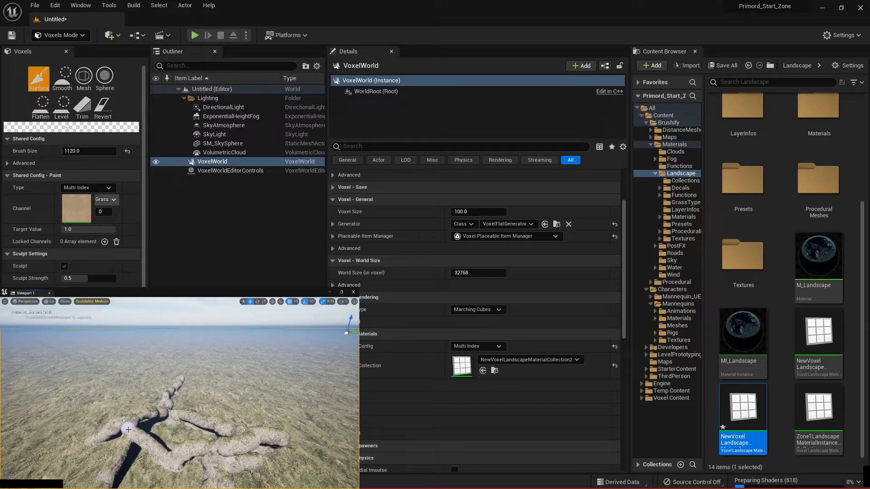
Undo the recent VoxelWorld material configuration edits, the surface sculpting and the Floor deletion
key(ctrl+z)
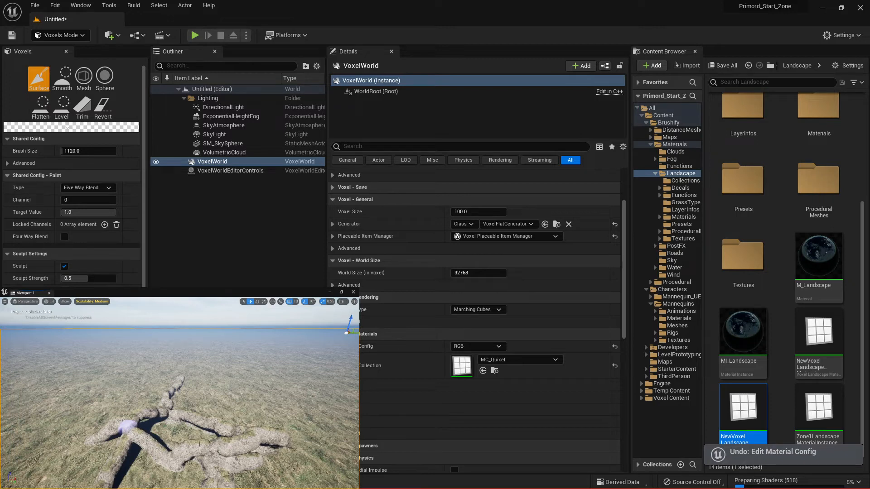
key(ctrl+z)
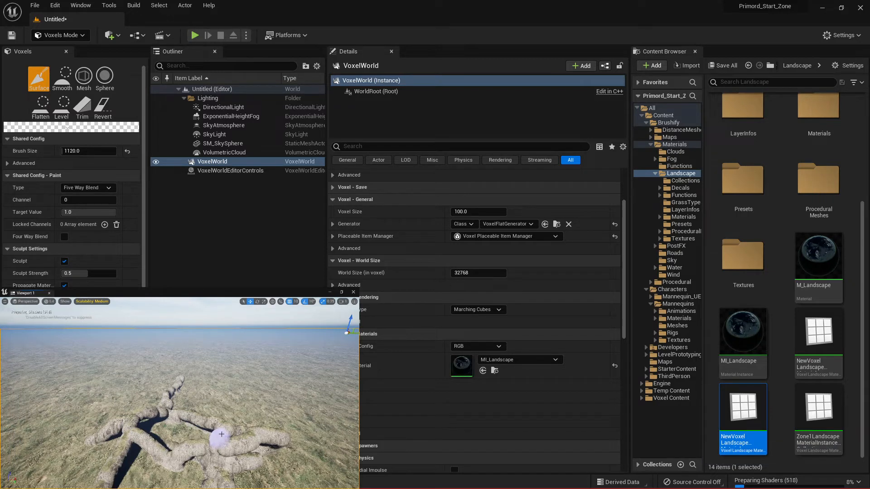
key(ctrl+z)
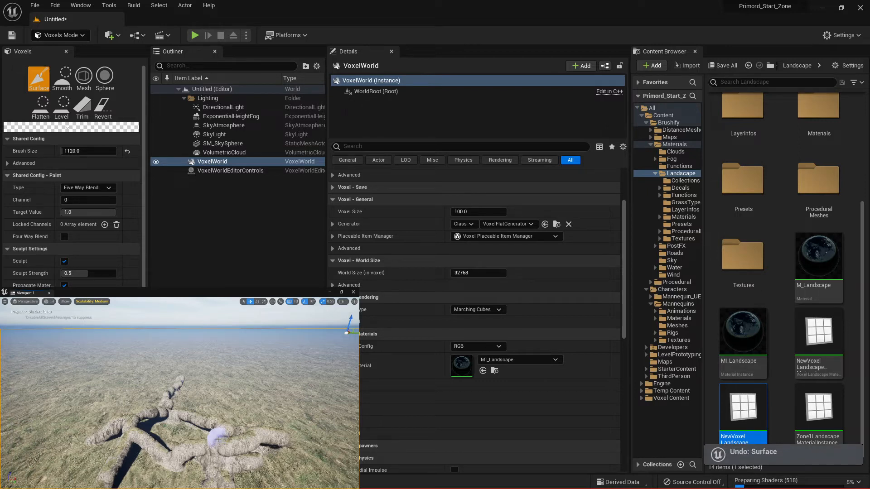
key(ctrl+z)
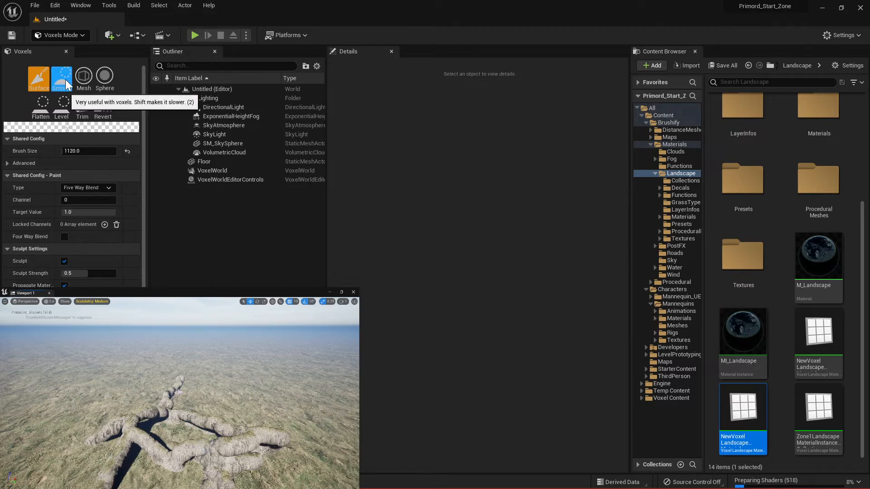
Create a new Basic level, discarding the current level's changes and cancelling the voxel world save object
click(36, 6)
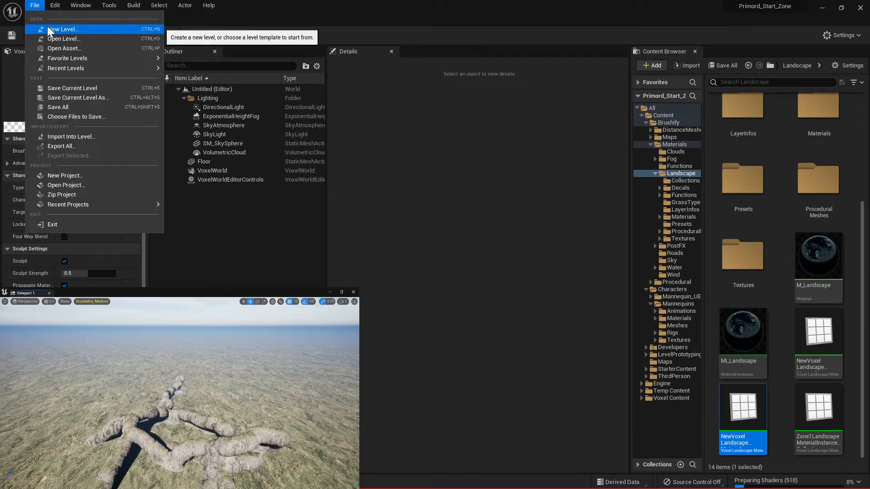
click(48, 28)
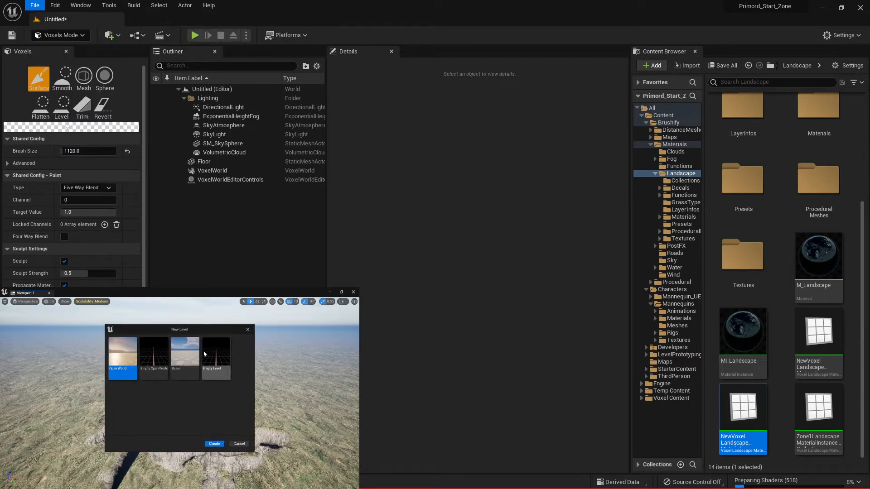
click(184, 358)
click(214, 443)
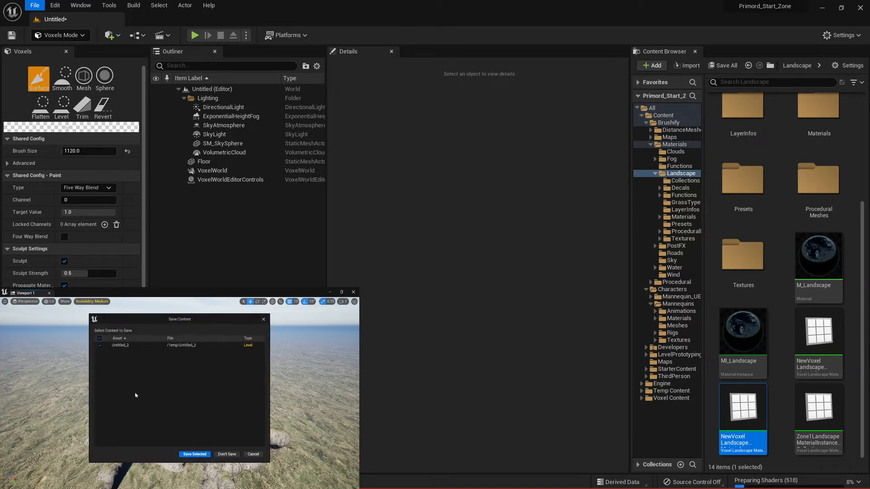
click(222, 455)
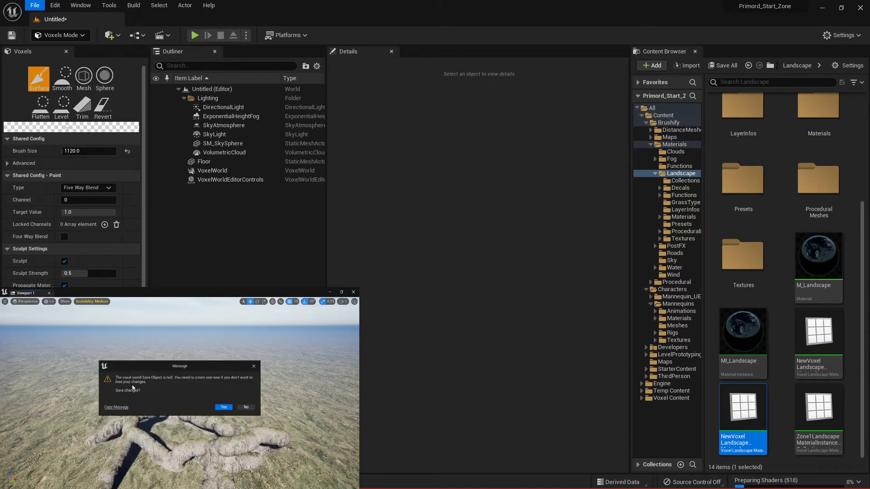
click(225, 407)
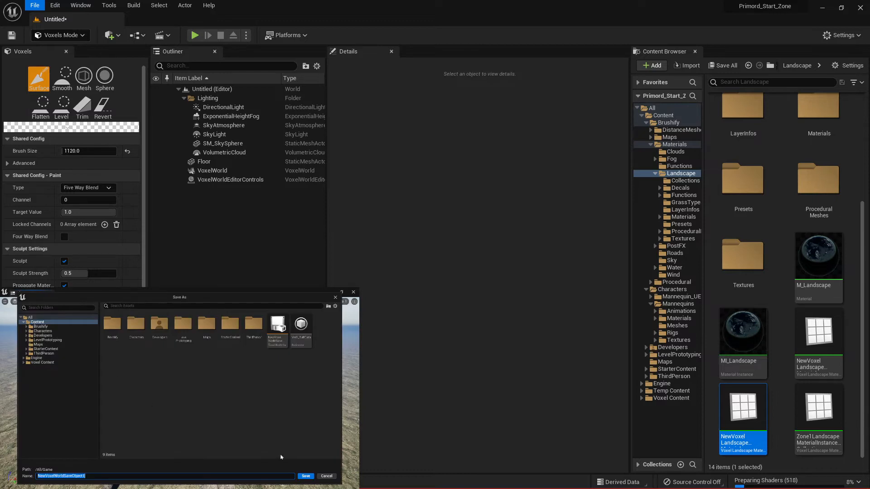
click(326, 476)
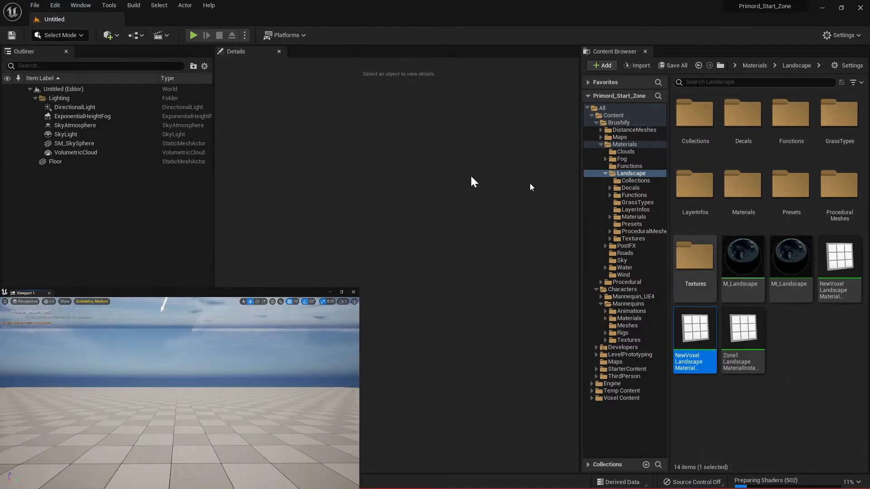
Delete the Floor actor from the new level
click(91, 161)
right_click(91, 162)
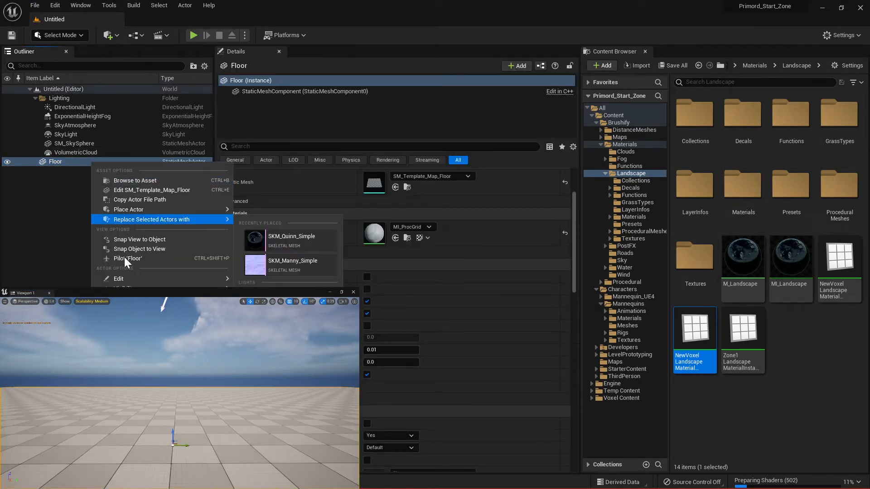
mouse_move(127, 279)
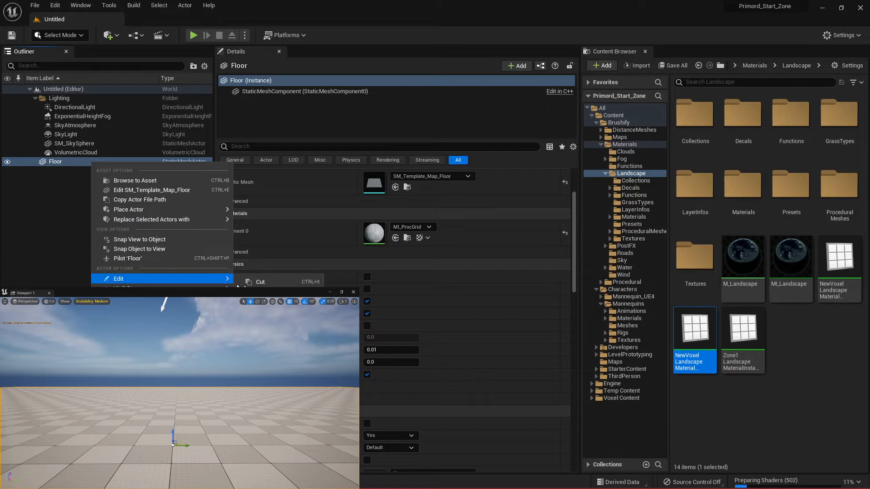
key(Delete)
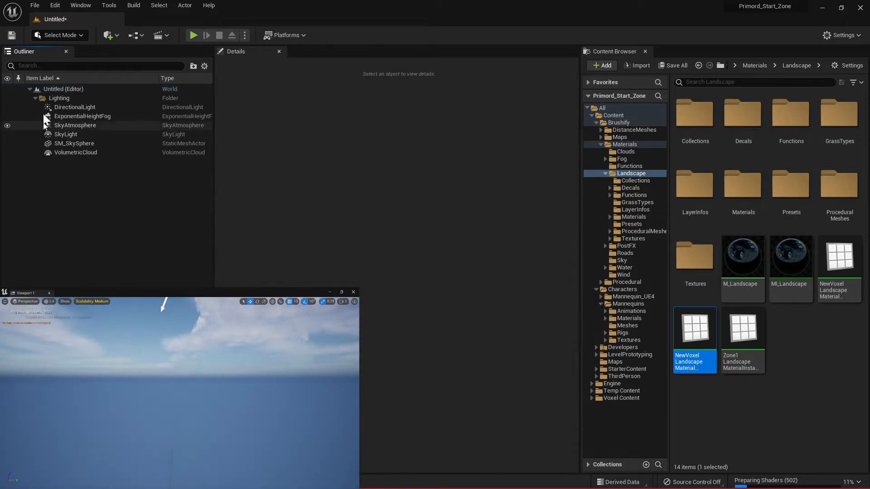
Switch to Voxels mode, keeping the shortcut popup enabled, then add a Voxel World and select it
click(53, 38)
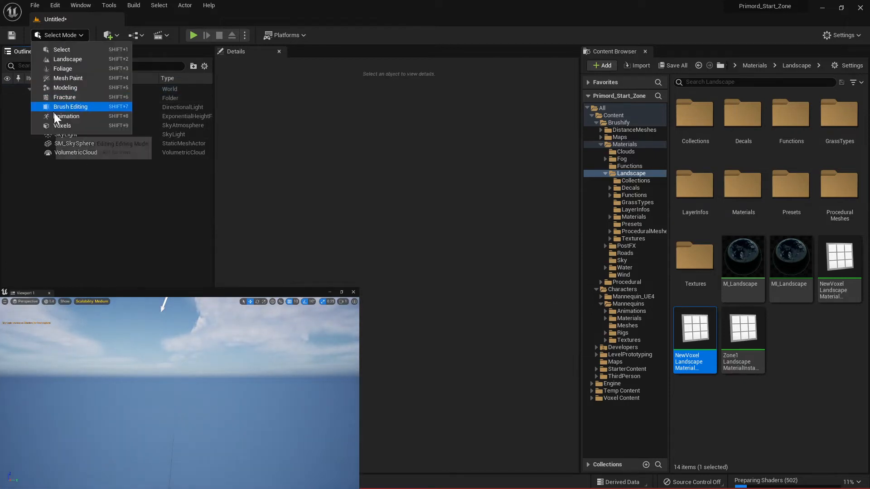
click(64, 127)
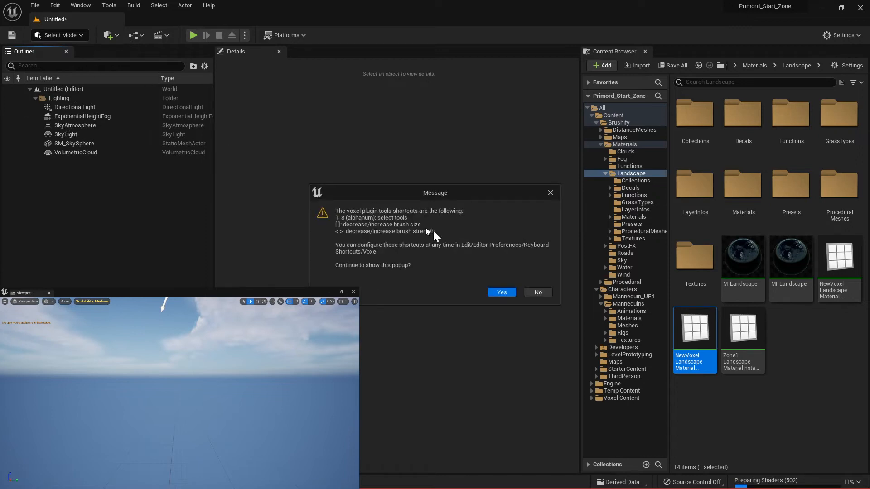
click(512, 292)
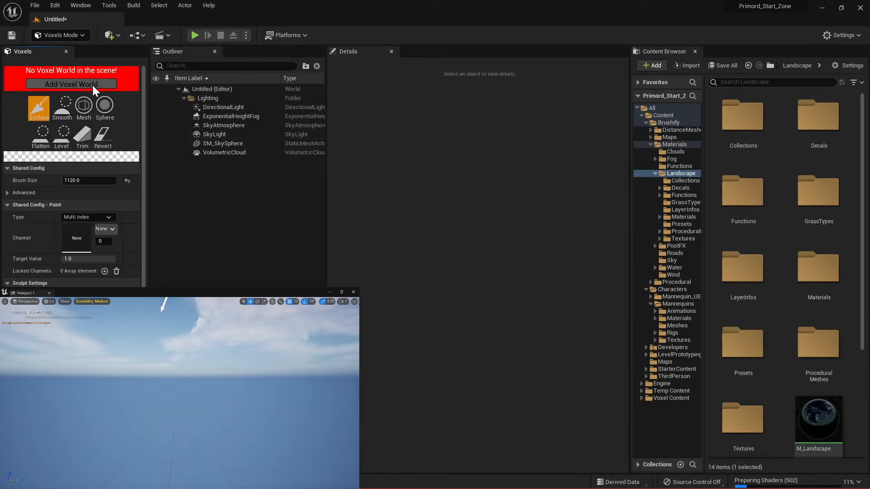
click(91, 83)
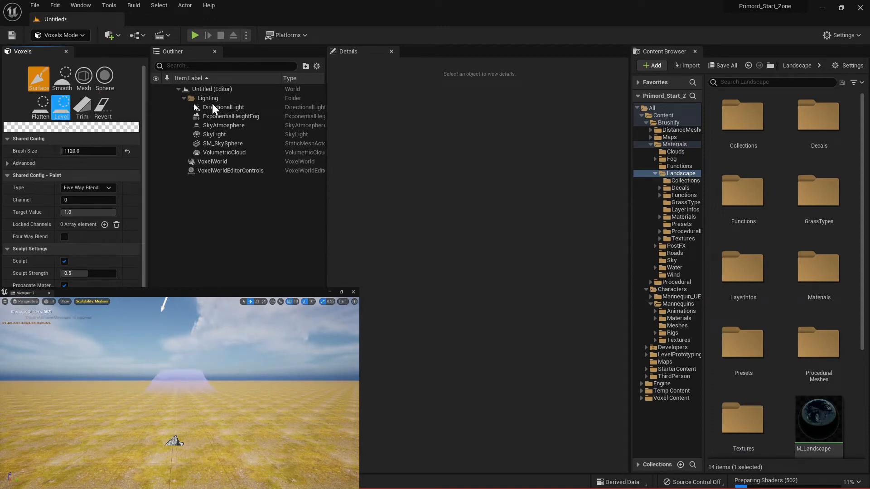
click(211, 161)
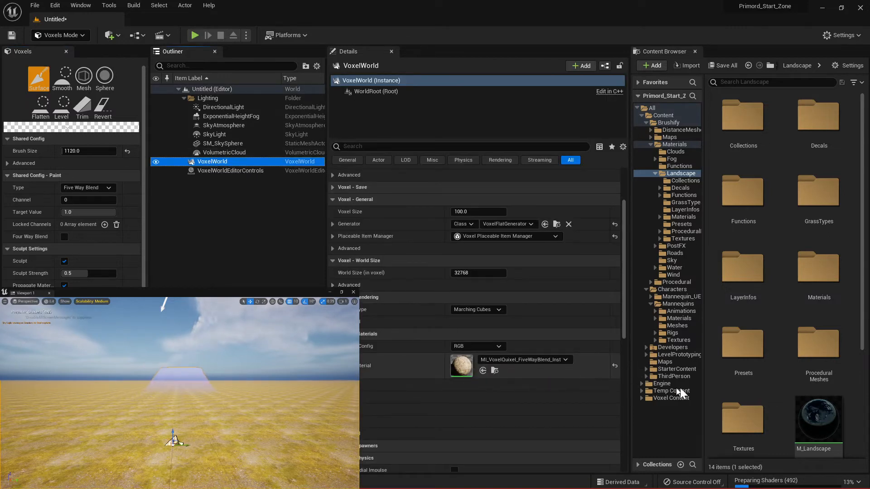
Delete the NewVoxelLandscapeMaterialCollection2 asset from Brushify's Landscape materials folder
scroll(755, 380, down, 3)
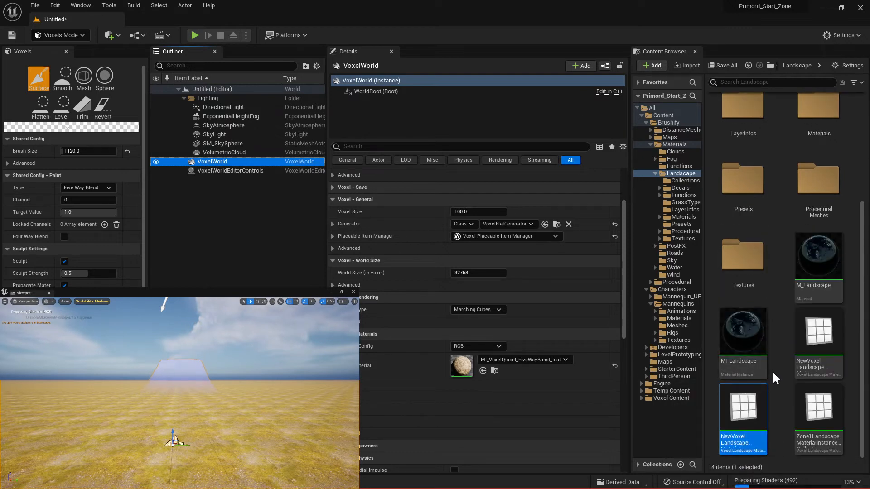
click(745, 408)
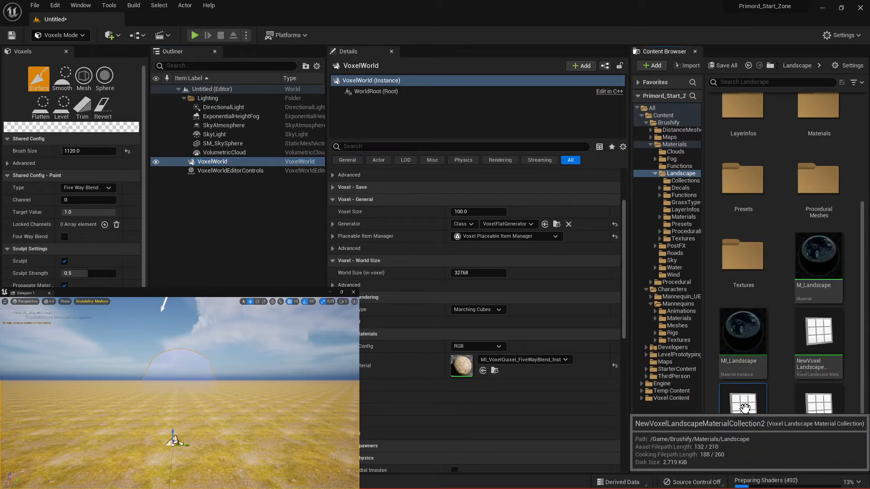
key(Delete)
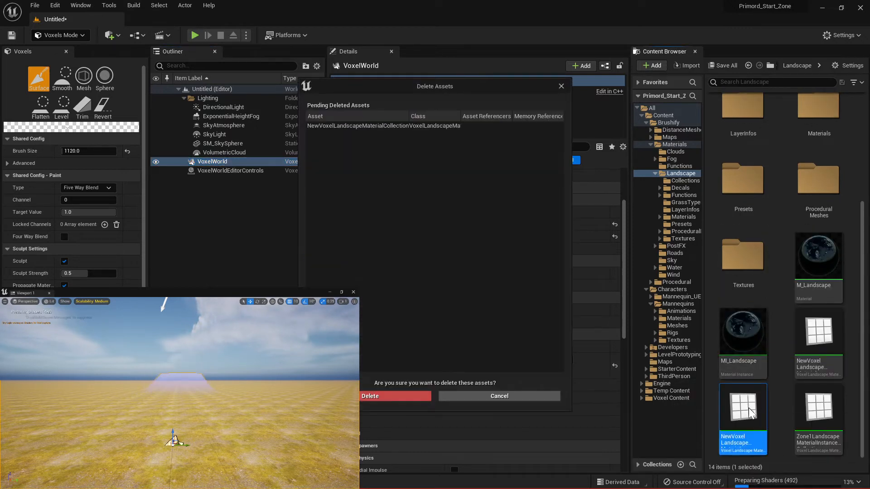
click(383, 395)
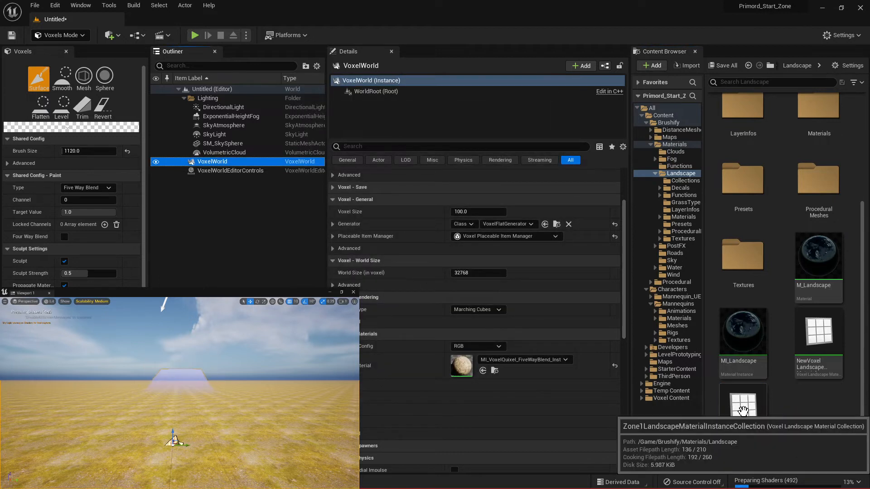
Set the VoxelWorld's material config to Multi Index and assign Zone1LandscapeMaterialInstanceCollection as its material collection
mouse_move(748, 412)
mouse_down()
mouse_move(544, 364)
mouse_move(467, 363)
mouse_move(711, 420)
mouse_move(738, 411)
mouse_up()
click(497, 346)
click(497, 348)
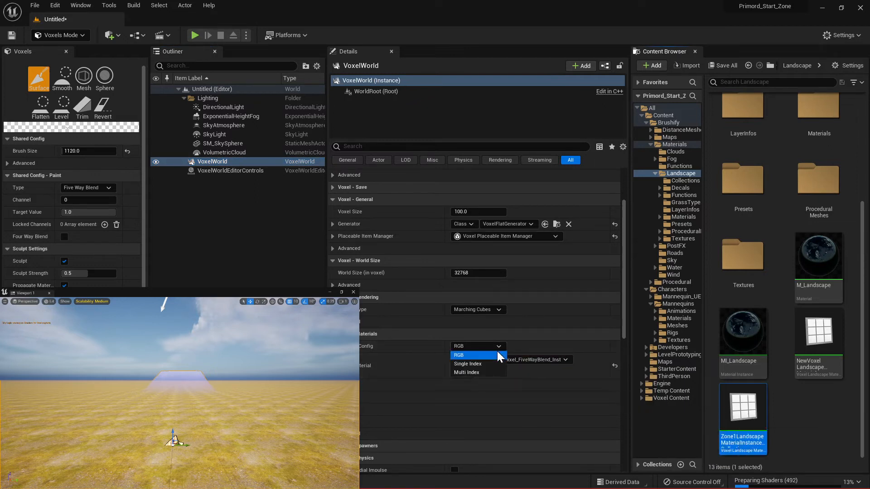
click(475, 372)
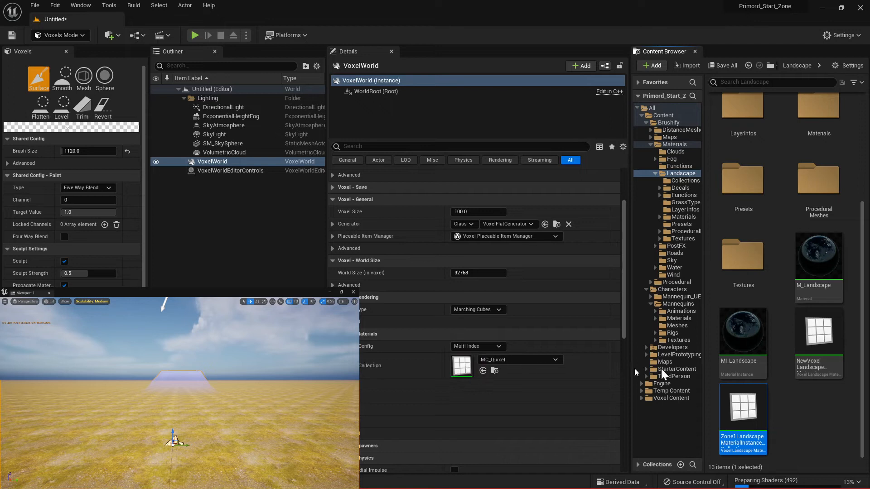
drag(752, 401, 466, 369)
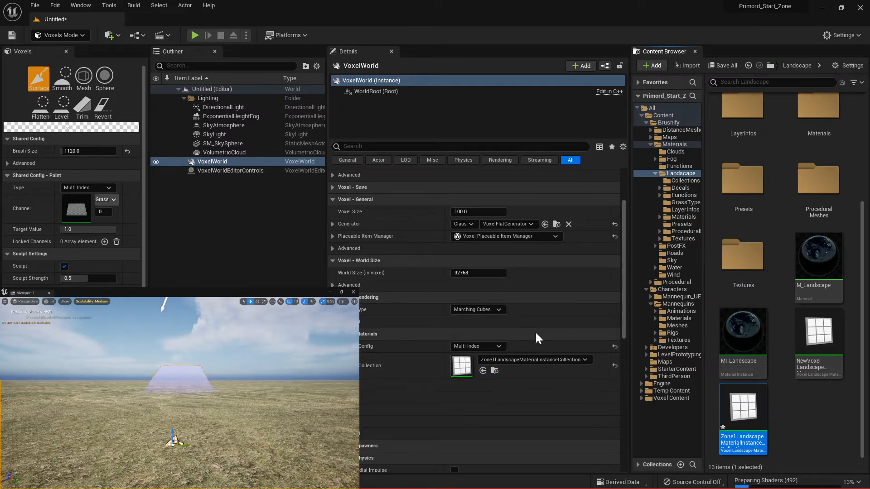
Change the VoxelWorld's generator class to VoxelExample_IQNoise
scroll(534, 326, down, 5)
scroll(530, 313, down, 4)
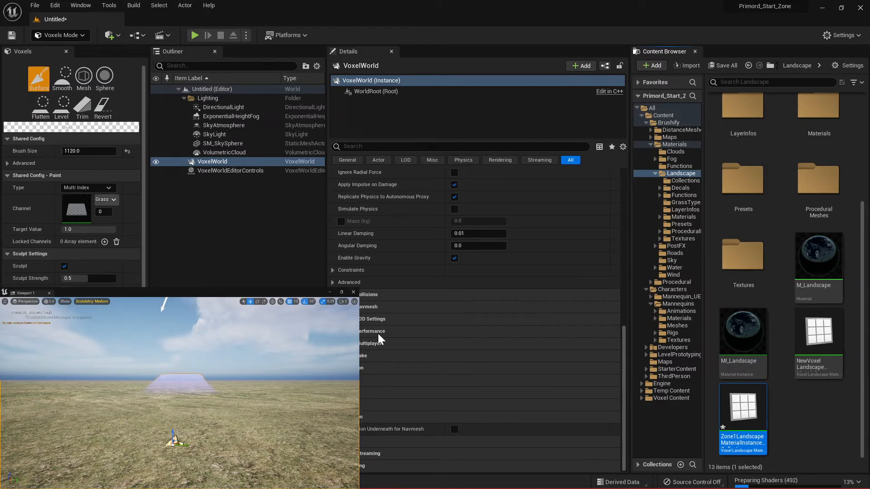
scroll(430, 323, up, 9)
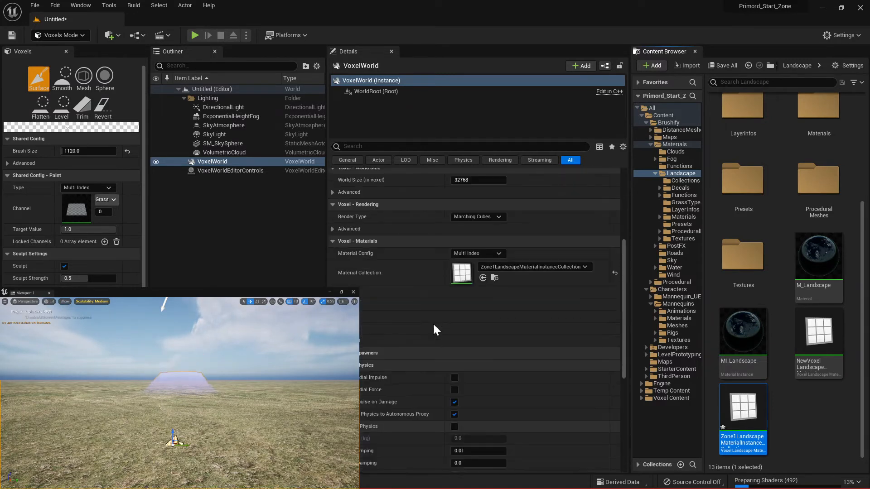
scroll(433, 322, up, 3)
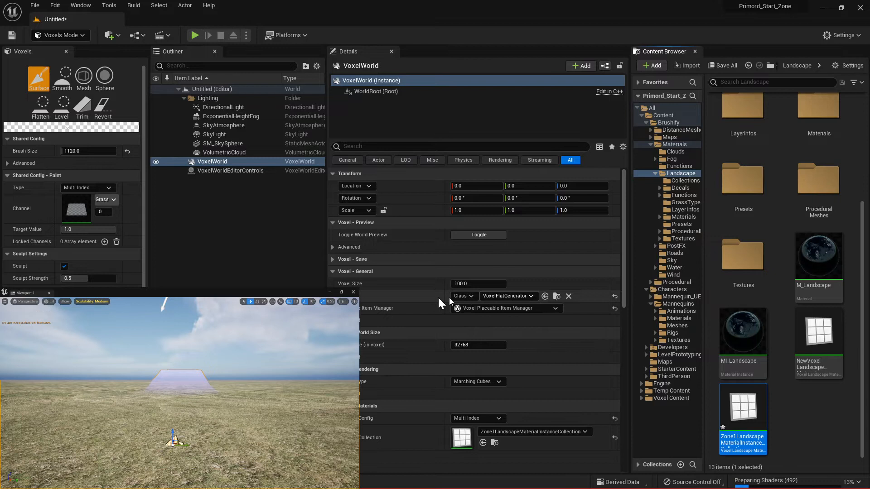
click(529, 296)
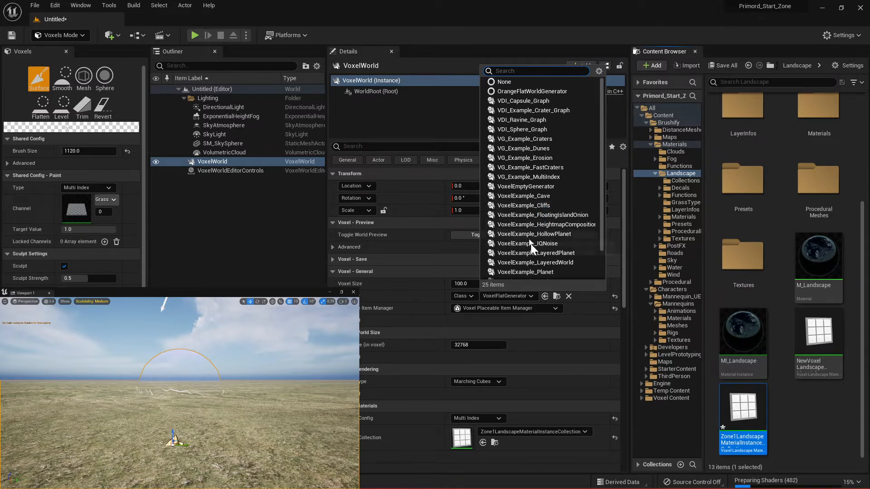
key(Escape)
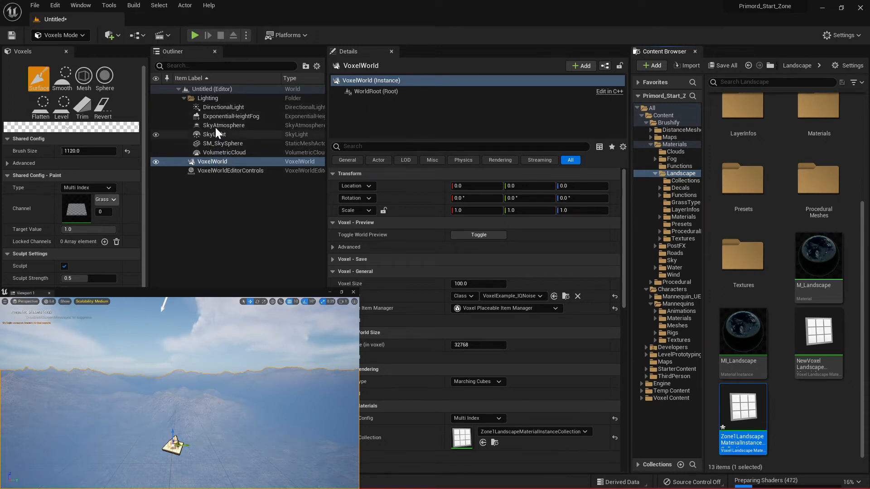
Set the ExponentialHeightFog's Fog Density to about 0.0072 and its Fog Height Falloff to about 0.104
click(220, 116)
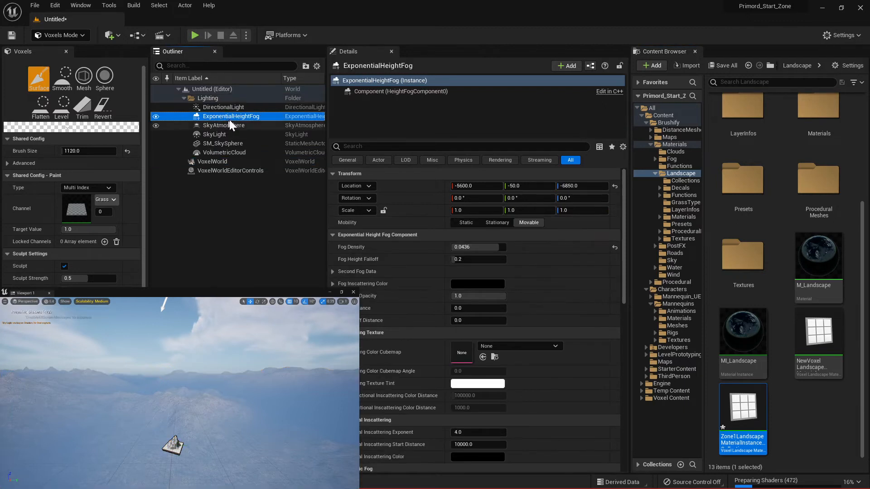
click(480, 247)
drag(492, 247, 470, 247)
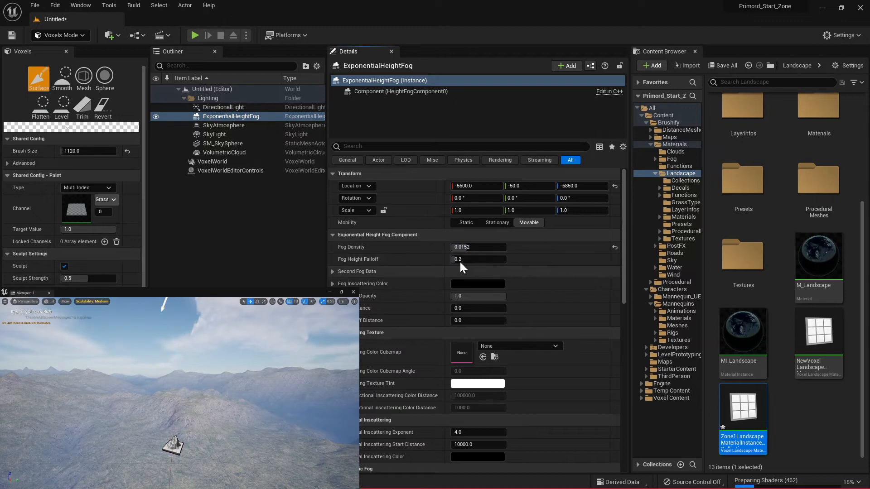
drag(458, 260, 445, 259)
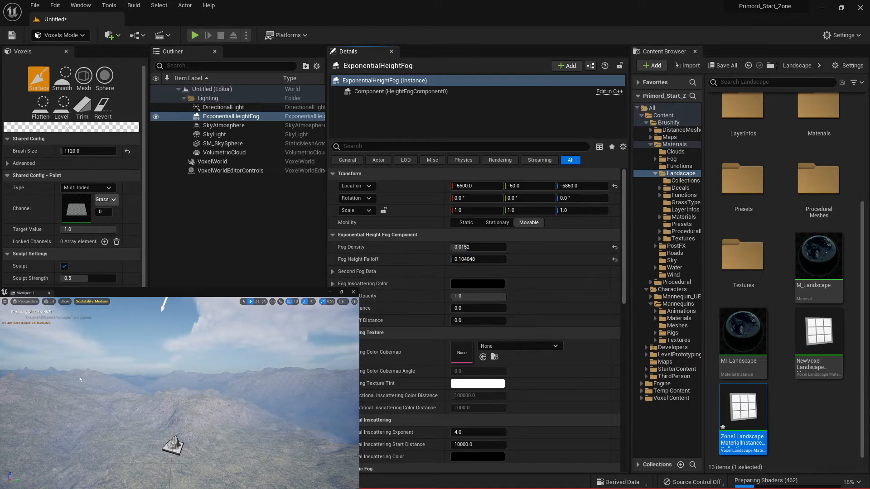
right_drag(171, 431, 267, 441)
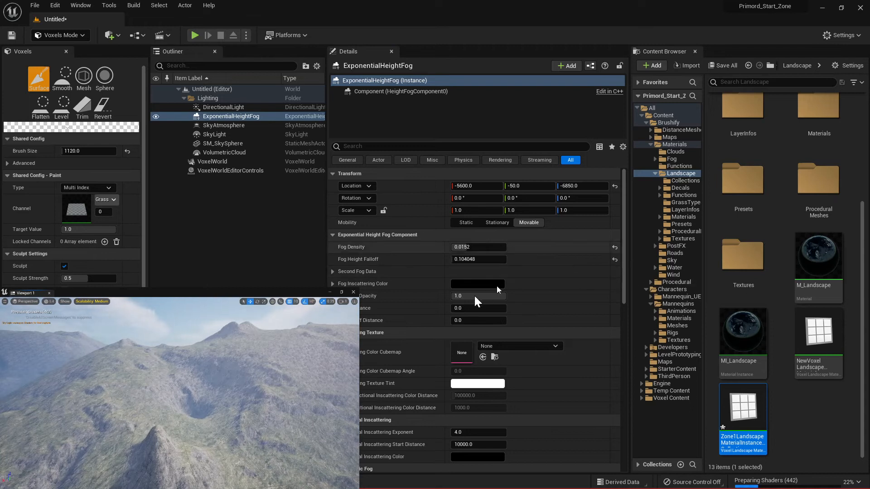
click(465, 247)
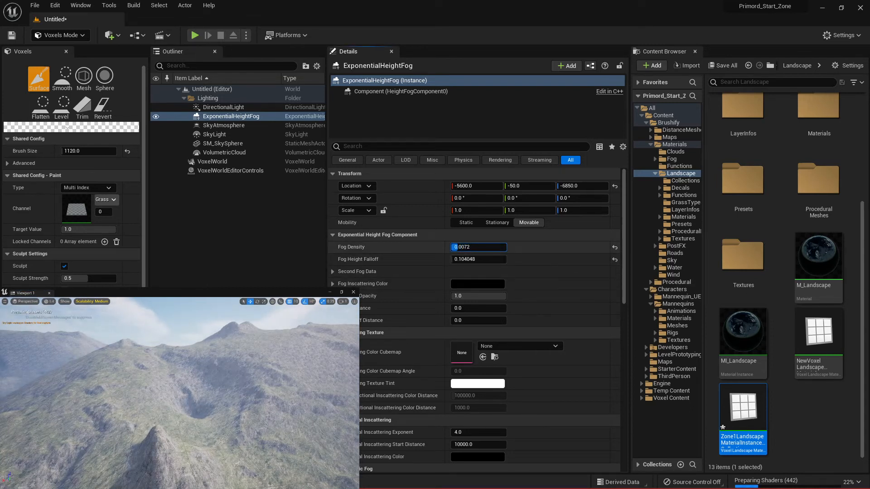
Set the ExponentialHeightFog's Fog Density to 0.0072 and fly over the terrain to check the haze
text(0.0072)
key(Return)
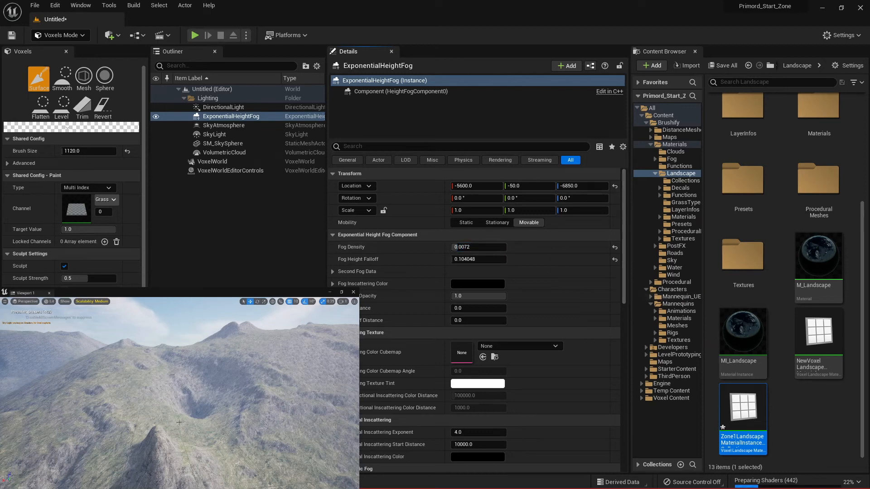
right_drag(254, 425, 63, 361)
click(343, 301)
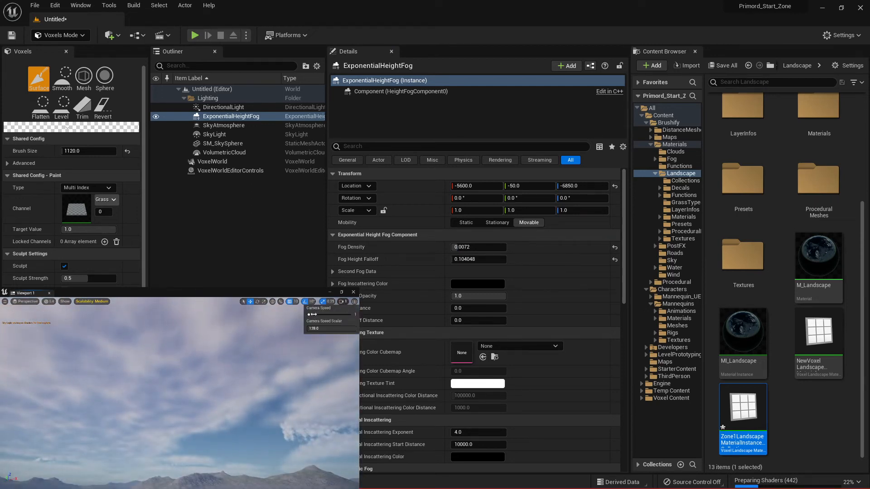
right_drag(170, 397, 161, 455)
key(w)
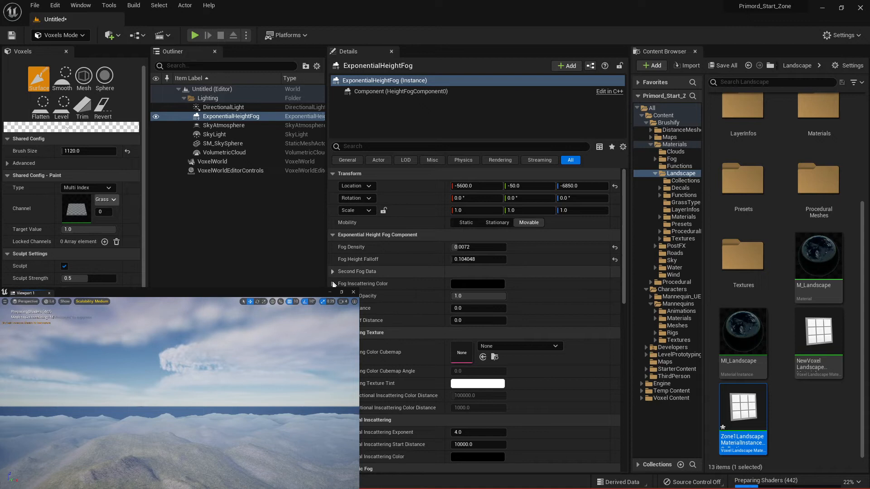
Examine the VoxelWorld's General settings, including its generator, placeable item manager, debug and advanced options
click(213, 161)
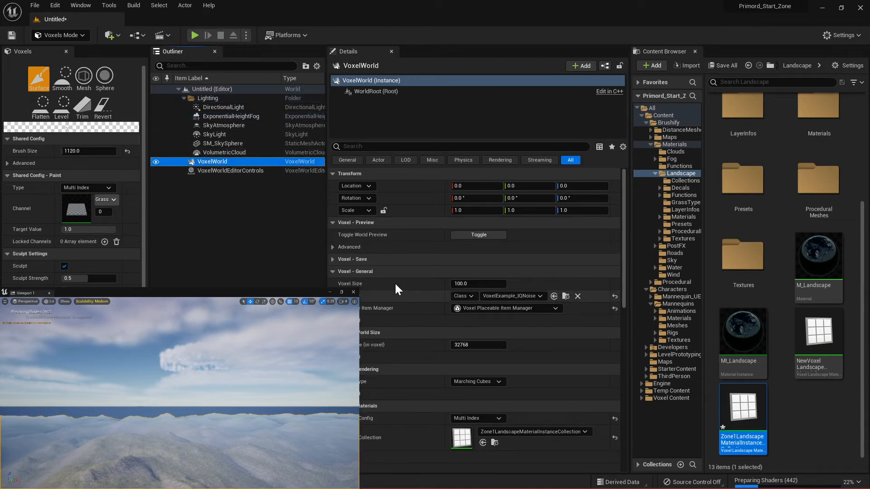
click(469, 295)
click(467, 313)
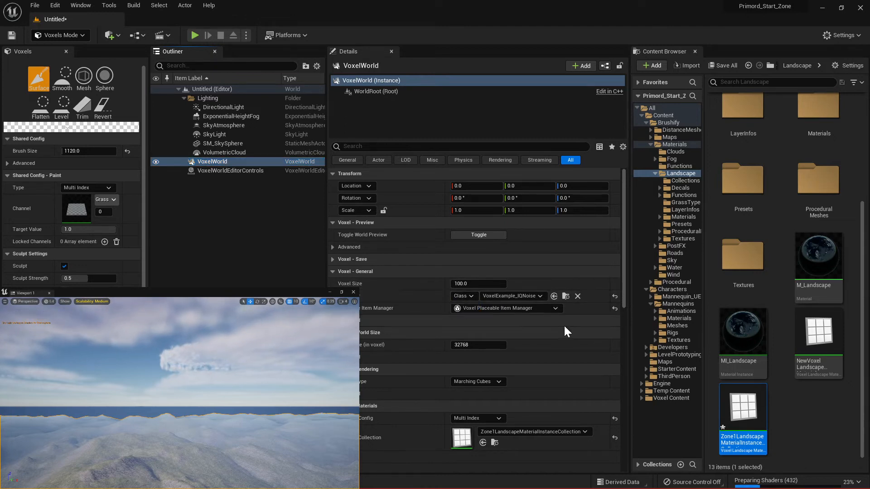
click(498, 320)
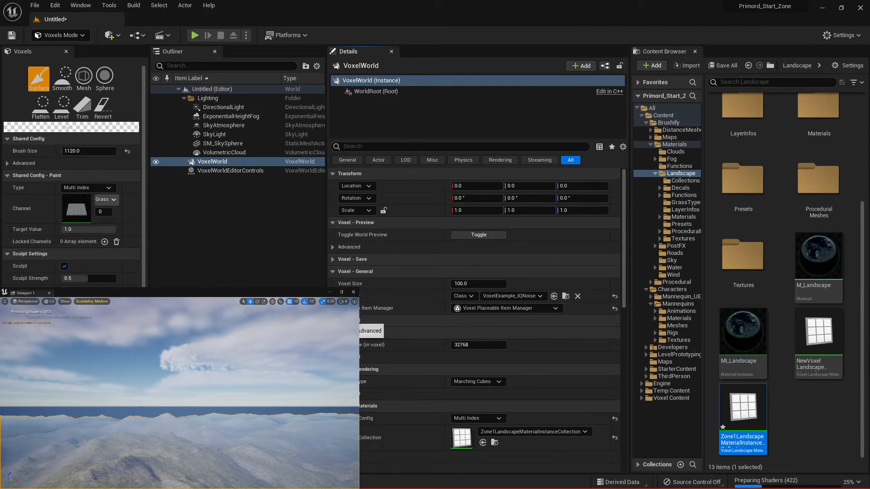
click(333, 321)
click(333, 308)
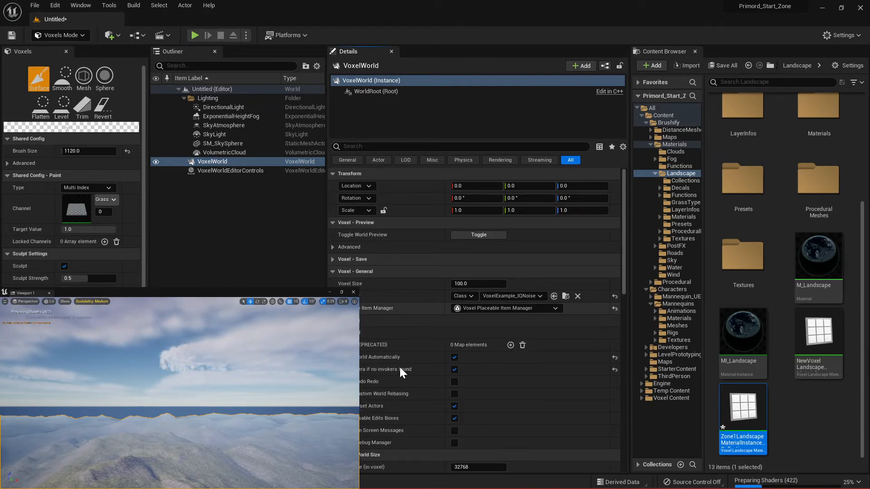
click(385, 321)
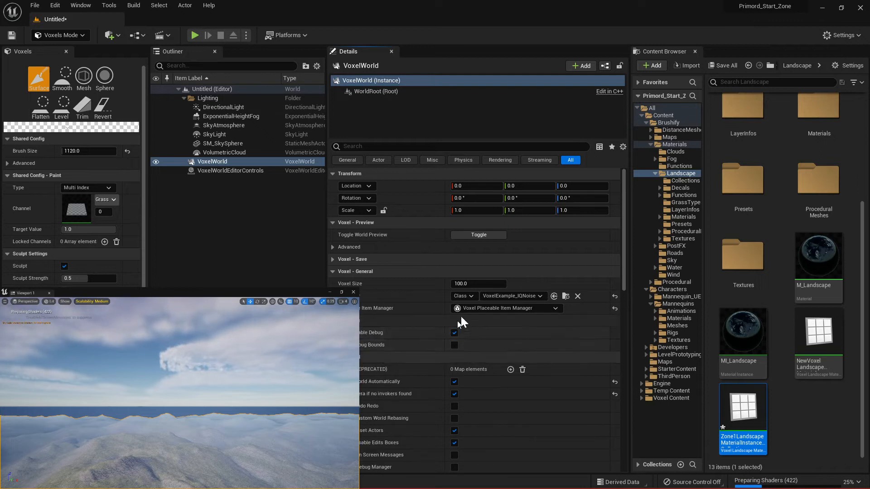
scroll(507, 348, down, 1)
scroll(494, 343, down, 6)
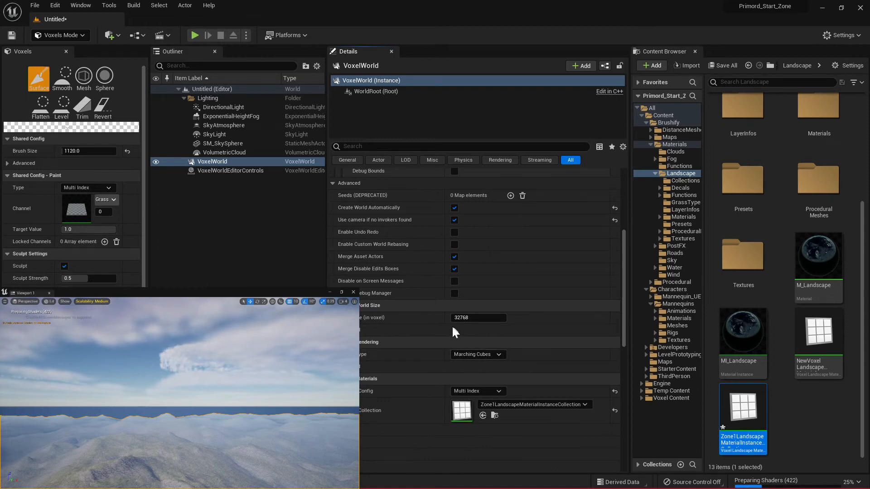
Try enabling custom world bounds in the VoxelWorld's advanced World Size settings
click(367, 330)
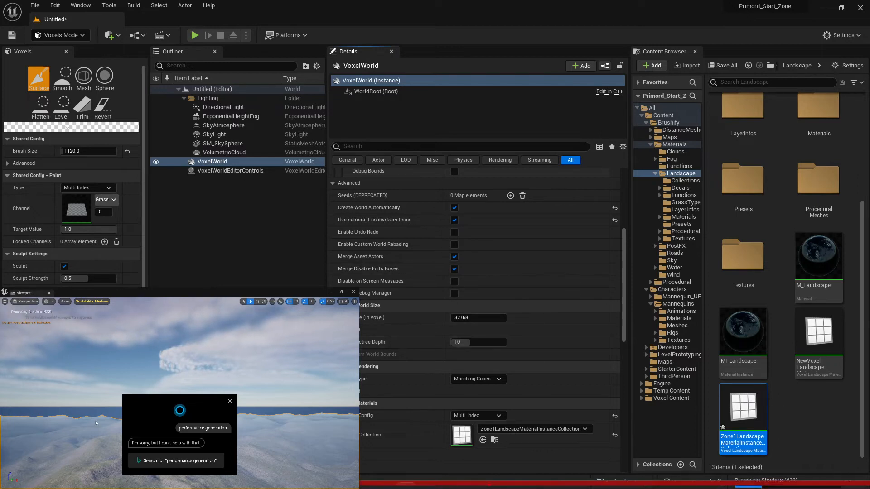
click(230, 401)
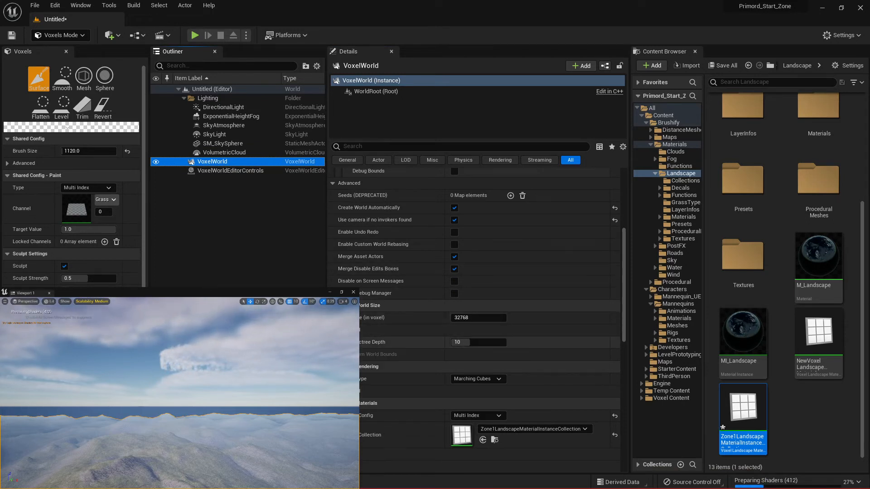
click(402, 355)
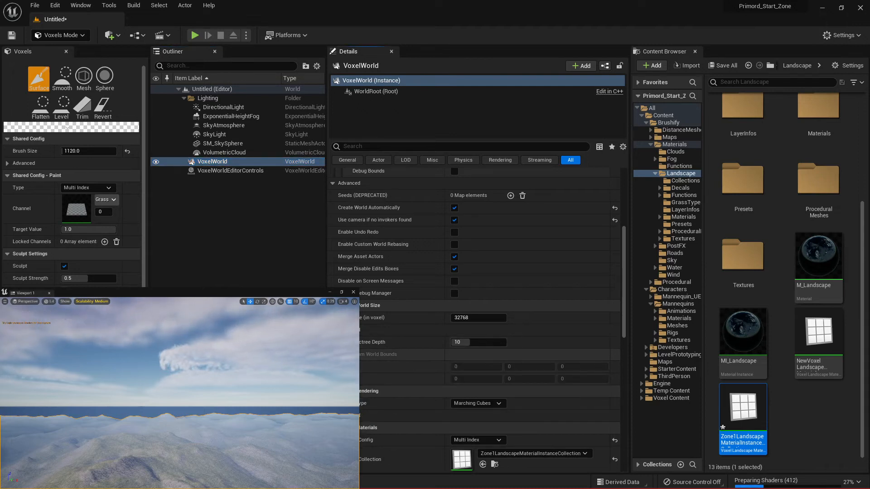
click(343, 354)
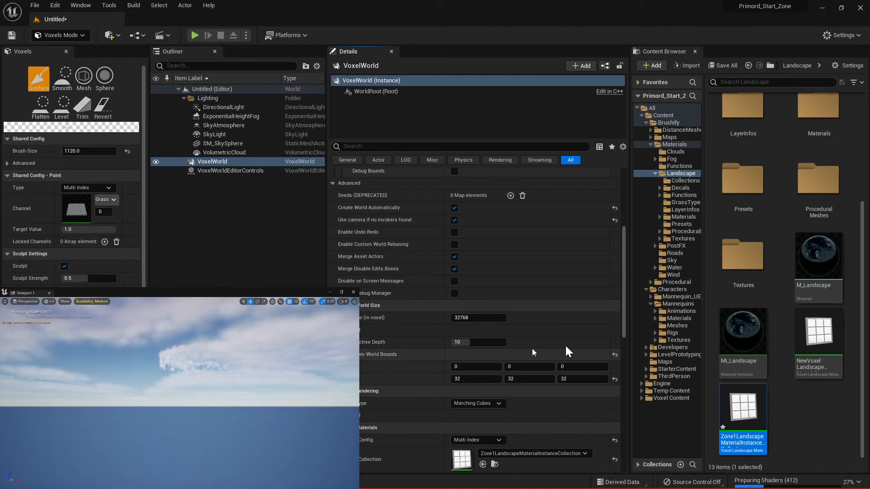
mouse_move(185, 400)
right_down()
mouse_move(189, 444)
mouse_move(190, 412)
right_up()
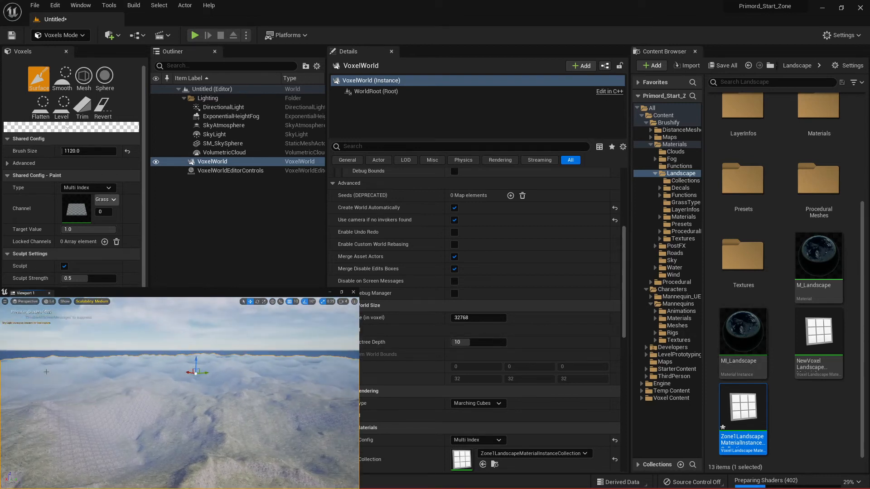
Examine the VoxelWorld's Spawners settings with their advanced options, and its Physics settings
scroll(413, 274, down, 2)
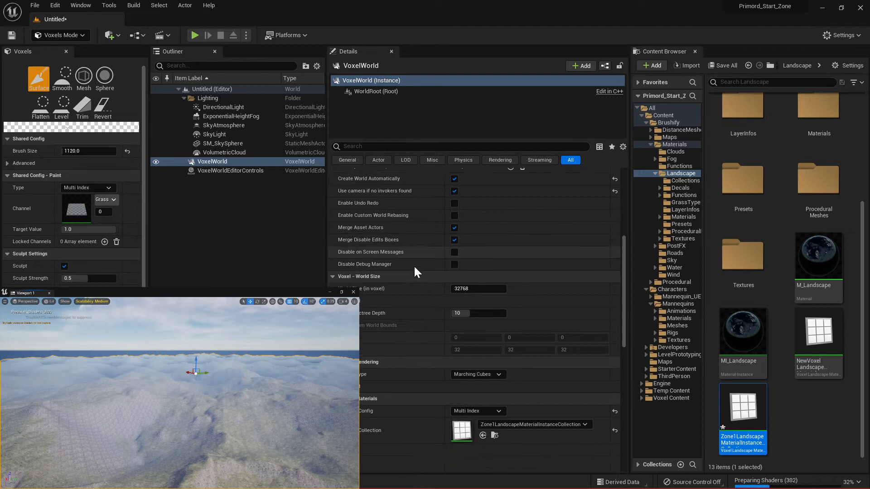
scroll(414, 270, down, 12)
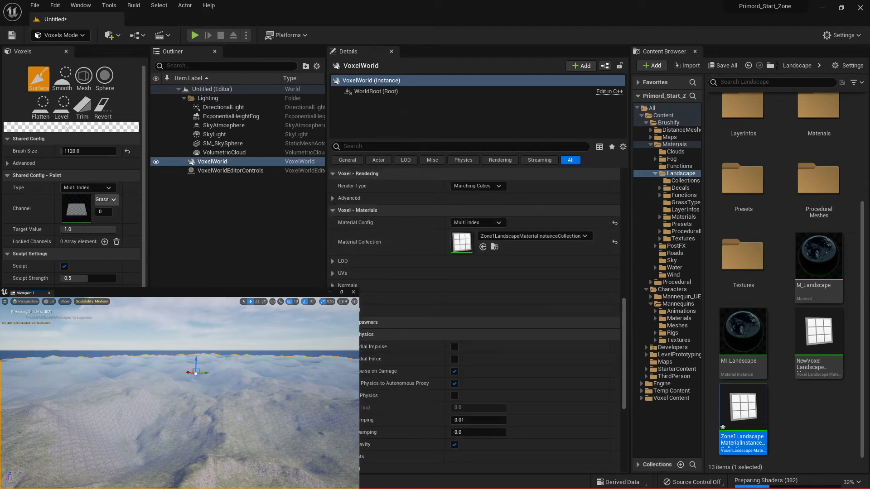
click(398, 322)
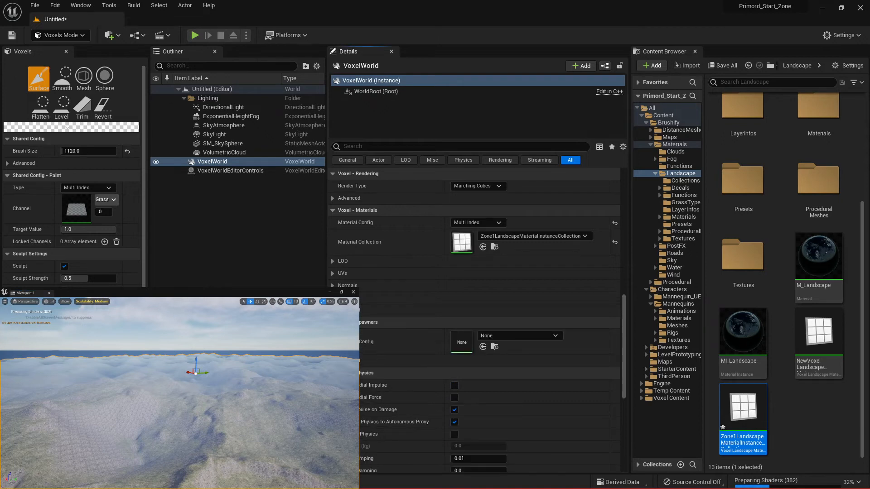
scroll(407, 356, up, 1)
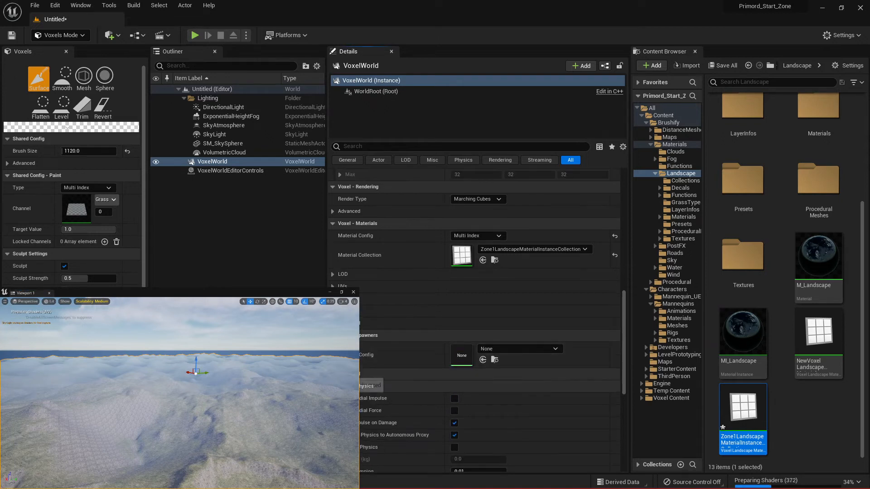
click(369, 374)
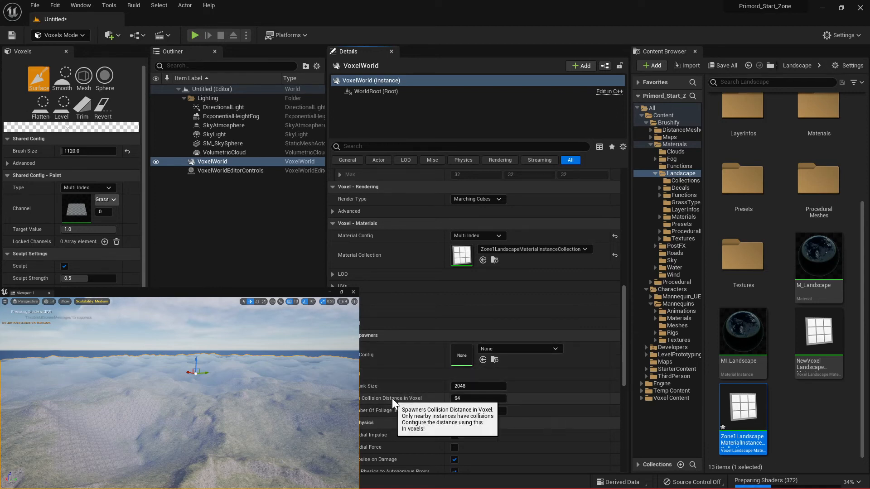
scroll(406, 370, down, 5)
scroll(406, 367, down, 4)
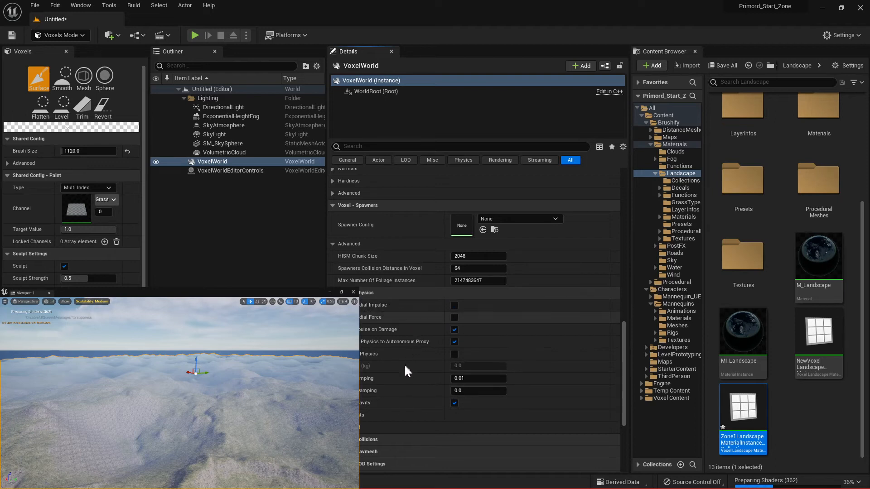
scroll(403, 365, down, 3)
scroll(402, 361, down, 3)
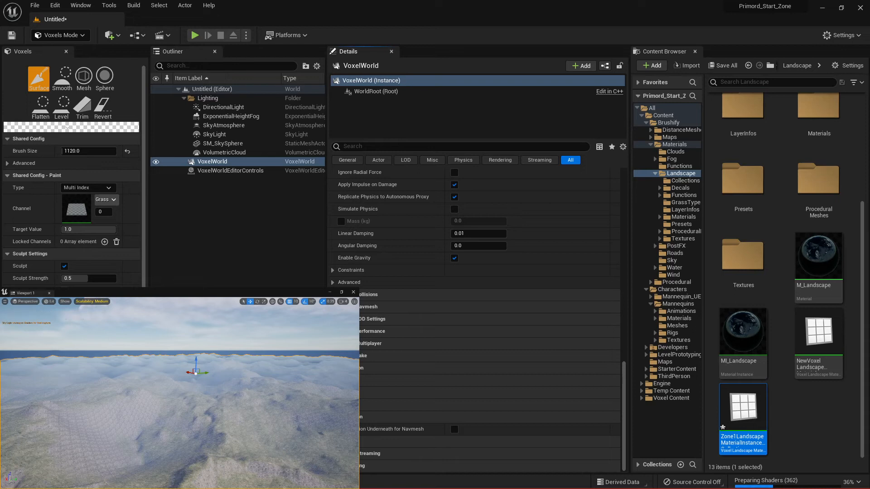
Review the VoxelWorld's Navmesh, Bake and Replication settings, including the advanced static mesh baking options
click(382, 306)
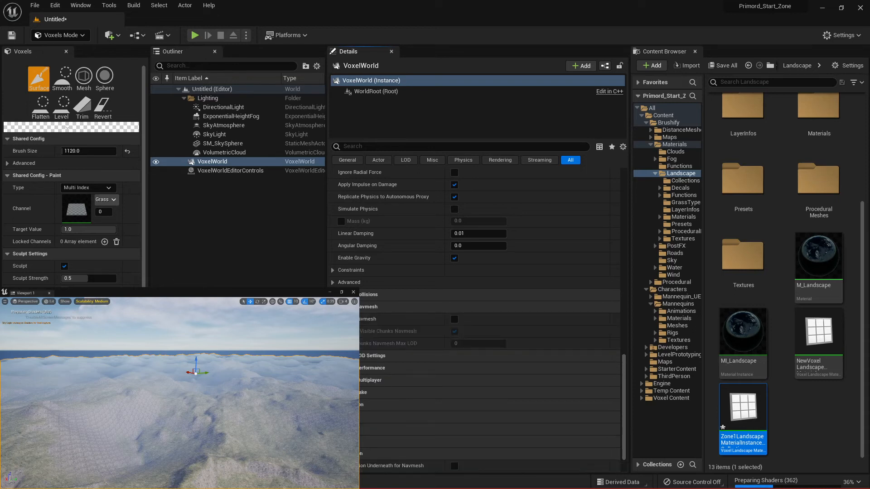
click(383, 307)
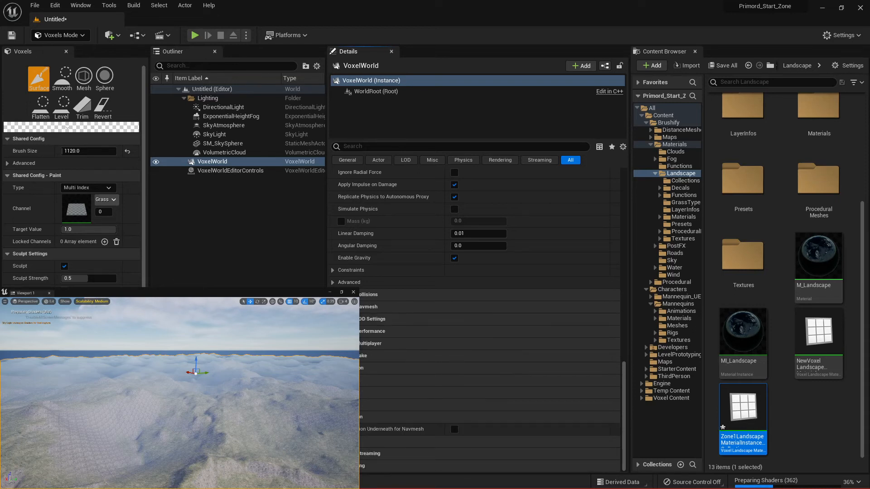
click(372, 356)
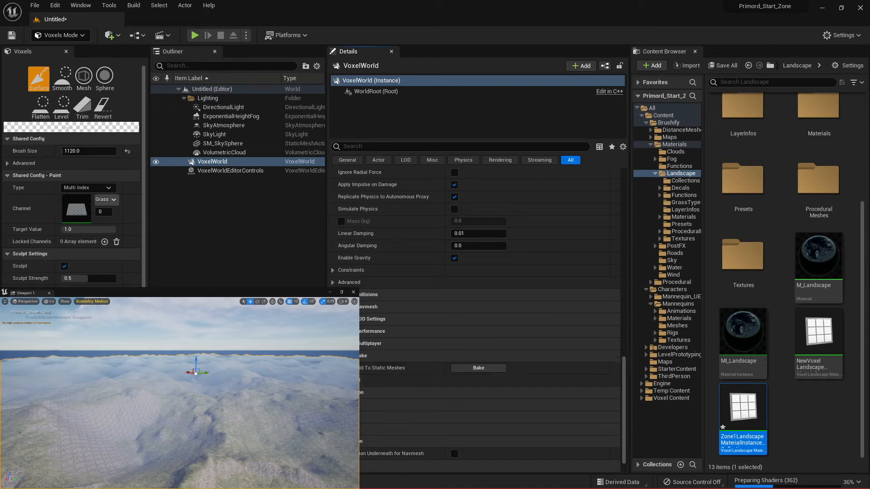
click(339, 381)
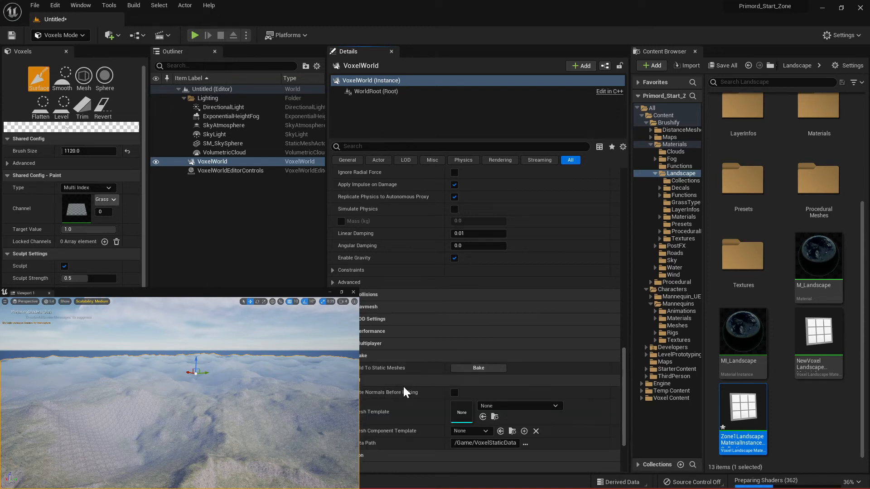
click(453, 384)
click(446, 356)
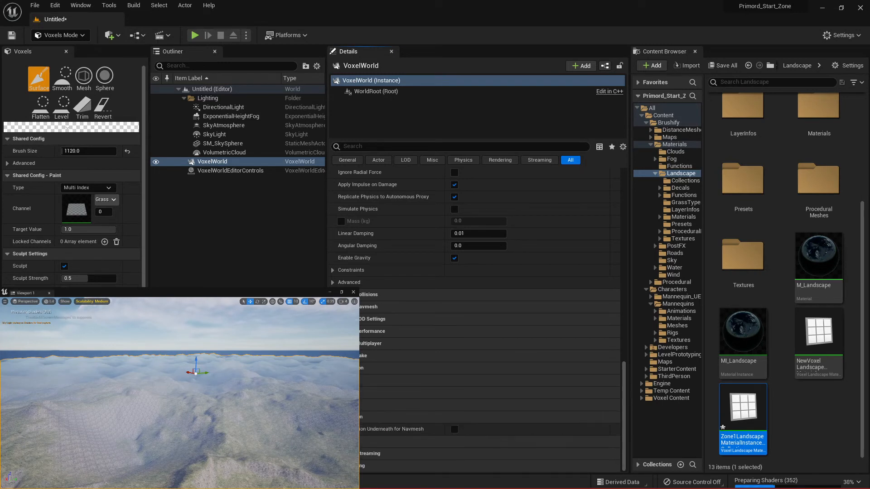
click(446, 368)
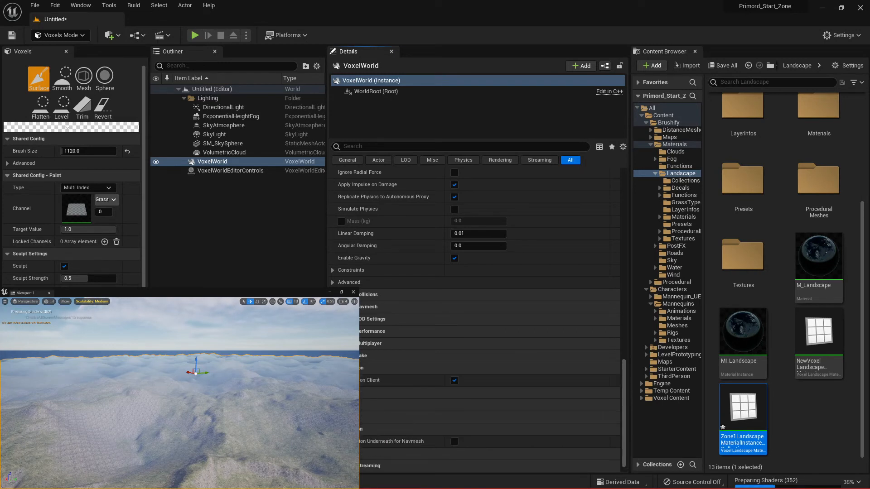
click(446, 368)
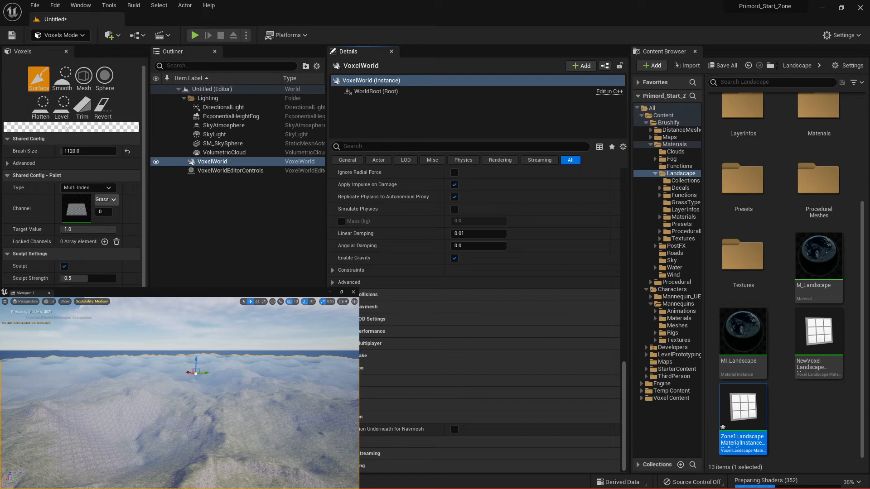
Examine the VoxelWorld's remaining actor settings, such as damage, life span, spawn collision handling and streaming
click(446, 380)
click(363, 380)
click(363, 392)
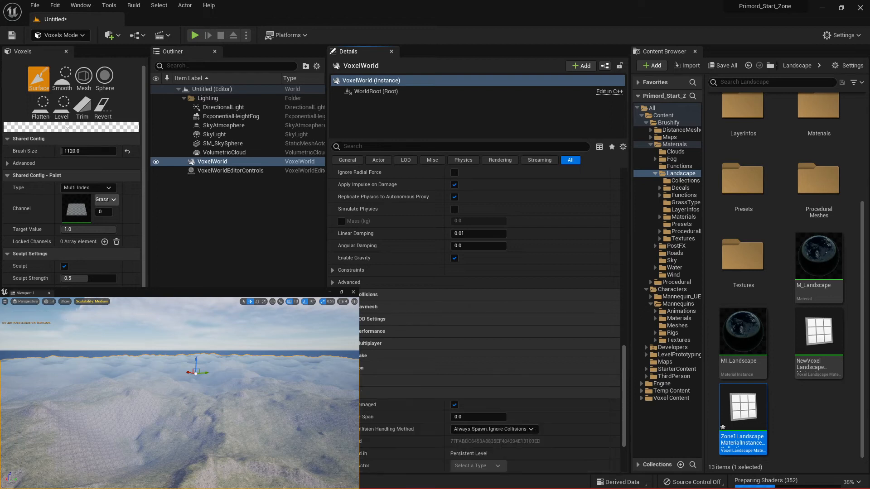
scroll(364, 412, down, 3)
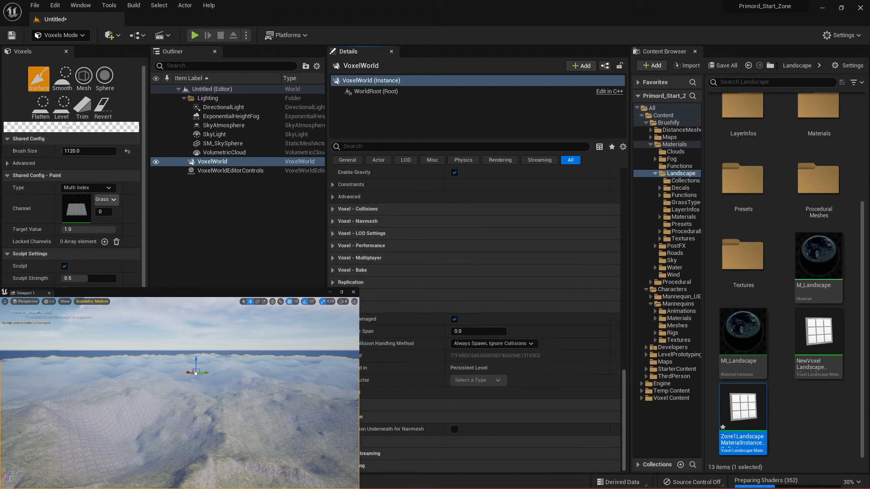
scroll(473, 271, up, 3)
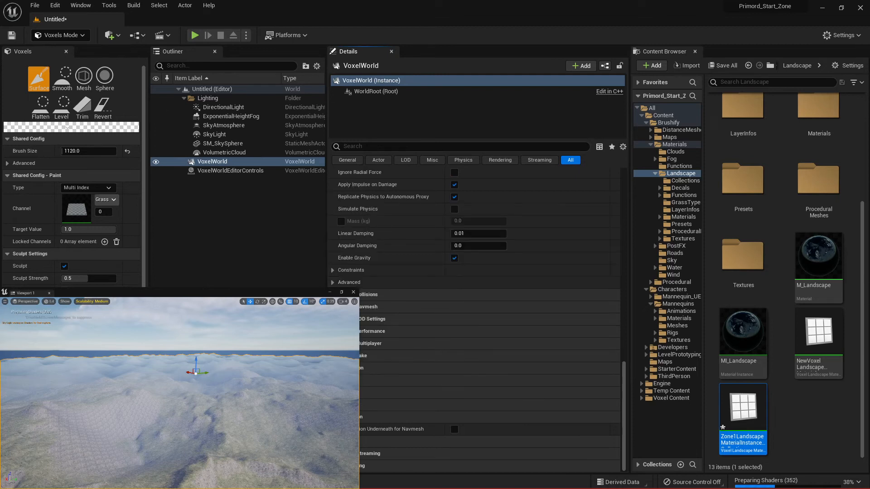
click(363, 405)
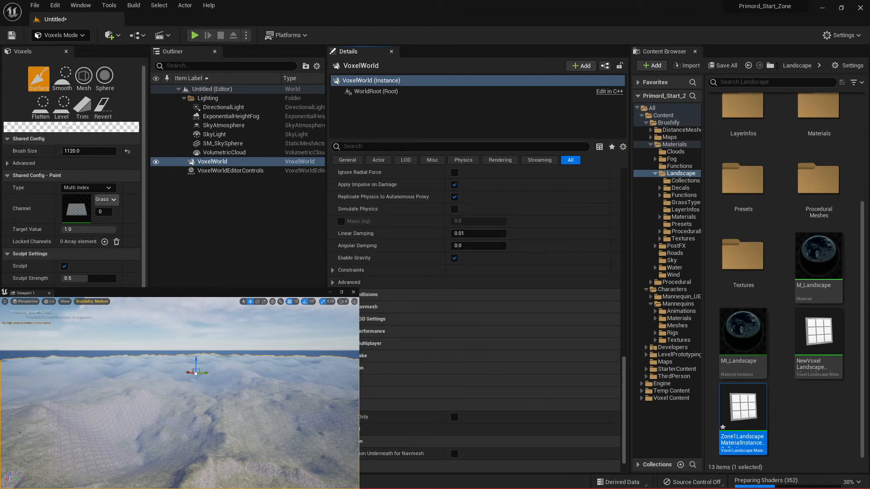
click(363, 404)
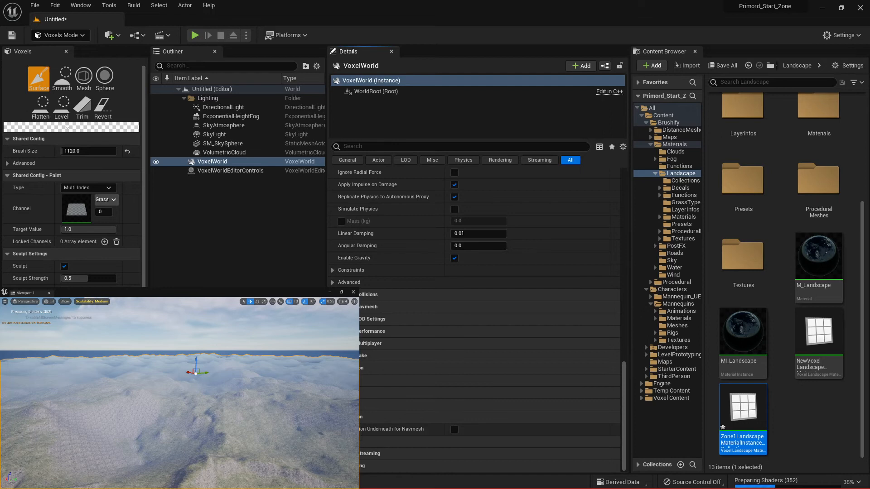
right_click(335, 418)
click(395, 454)
scroll(365, 455, down, 1)
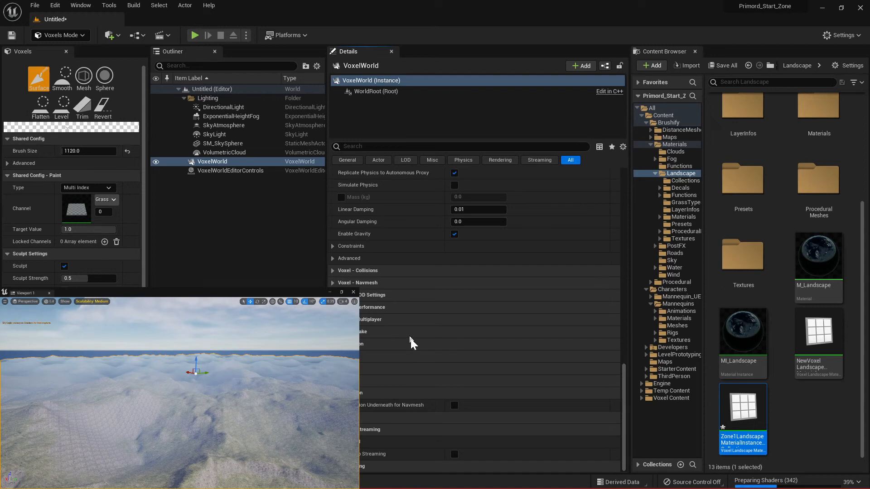
scroll(408, 348, up, 3)
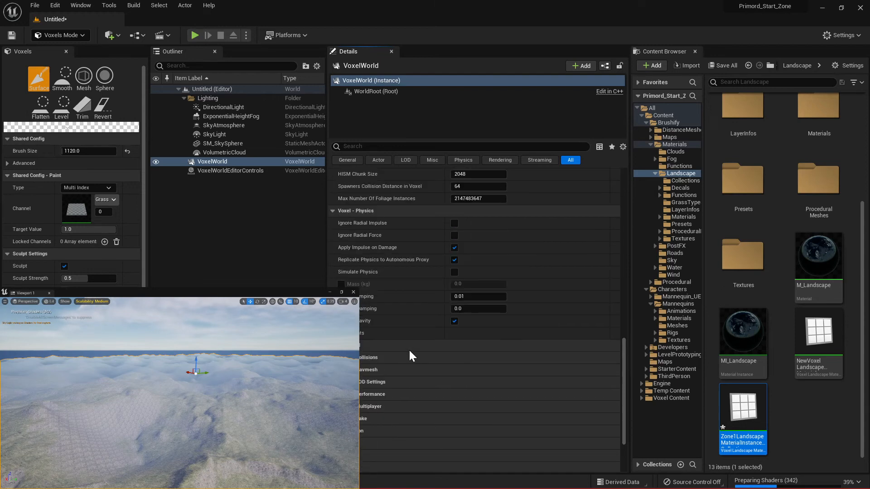
Expand all of the VoxelWorld's Collisions settings and examine its responses, events and visible chunk options
right_click(408, 352)
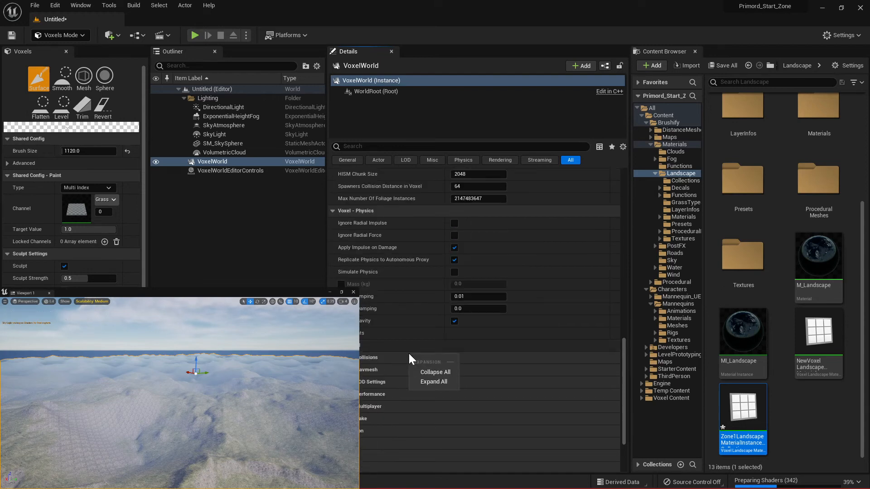
click(422, 381)
scroll(407, 362, down, 10)
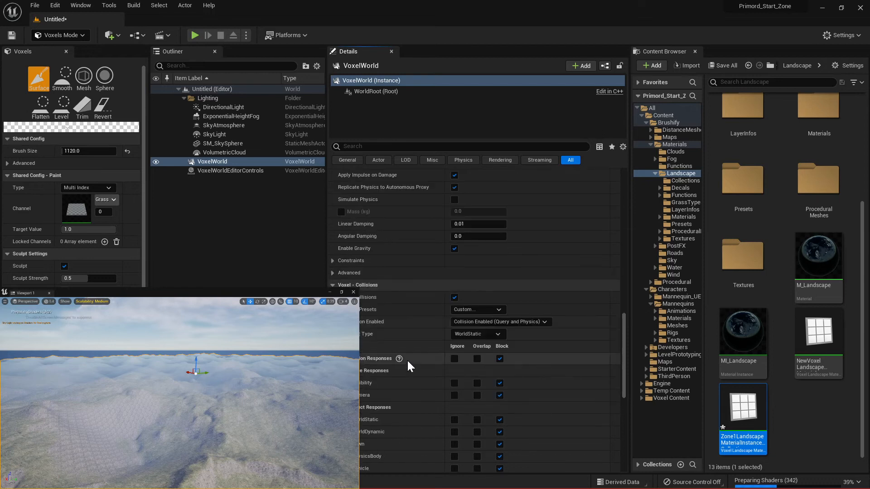
scroll(407, 357, up, 10)
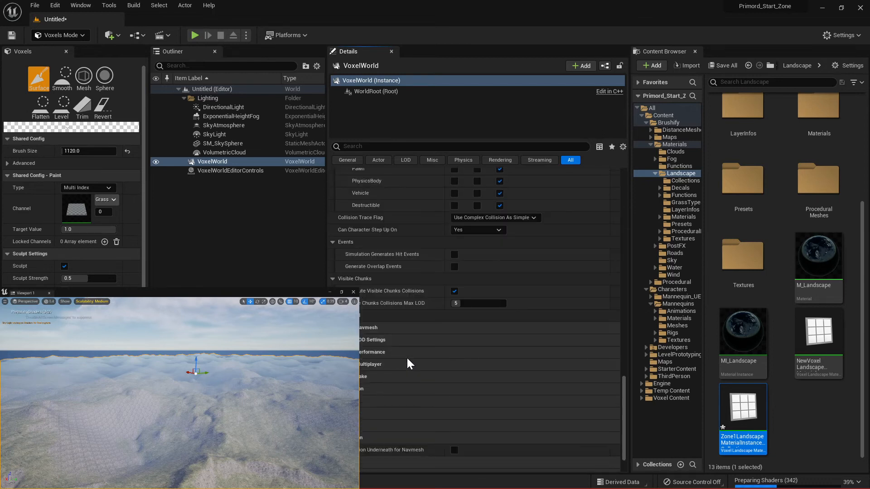
scroll(406, 354, up, 10)
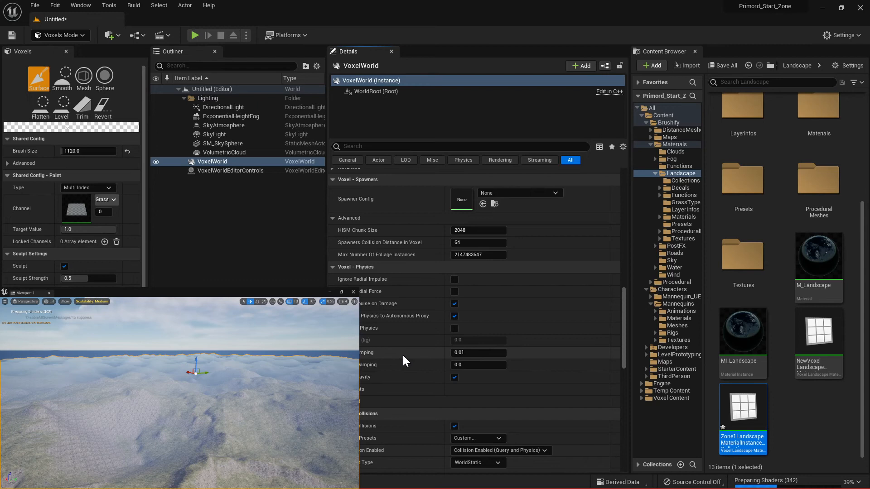
scroll(388, 335, up, 5)
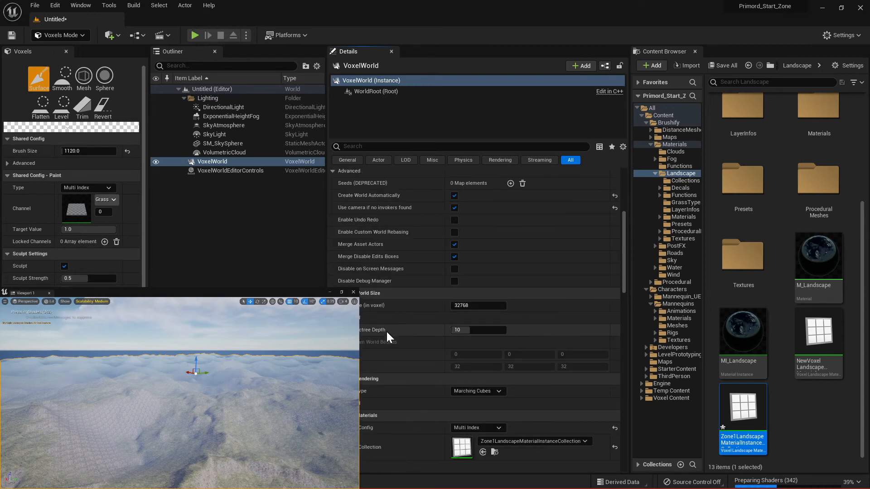
scroll(386, 330, up, 3)
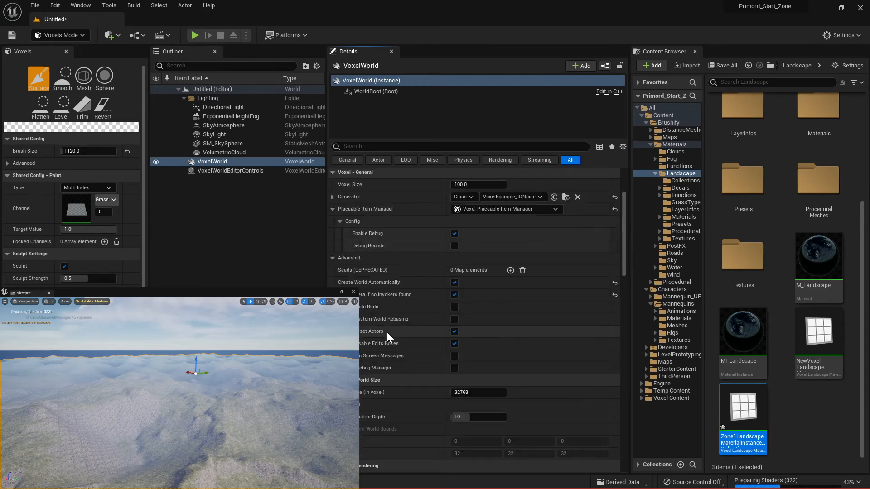
scroll(386, 331, up, 3)
scroll(385, 329, up, 1)
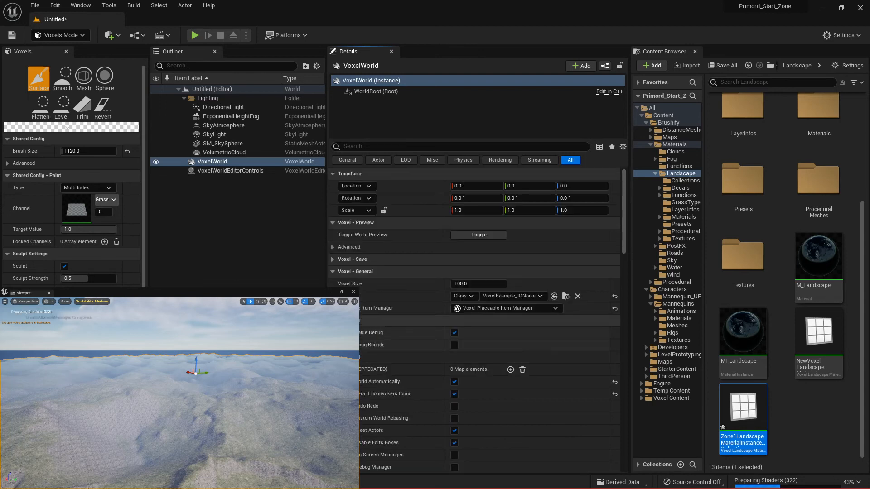
Examine the VoxelWorld's Generator options and its Save and Preview settings, including their advanced options
double_click(391, 297)
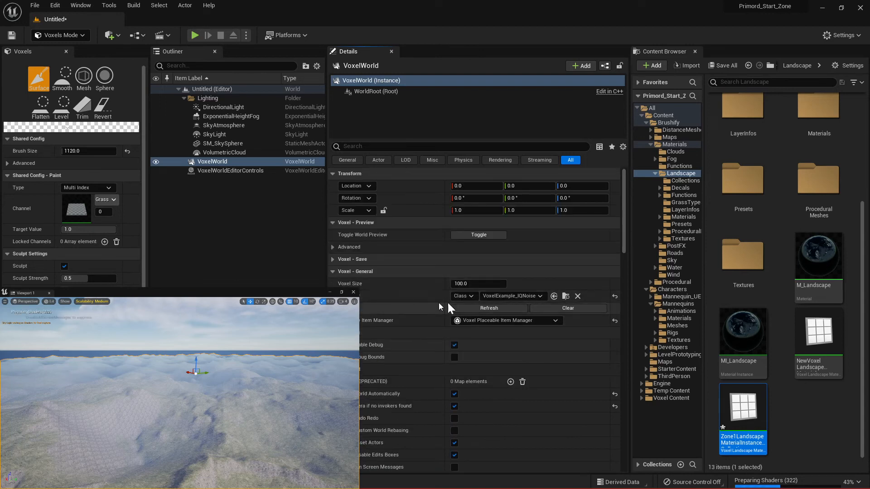
click(333, 259)
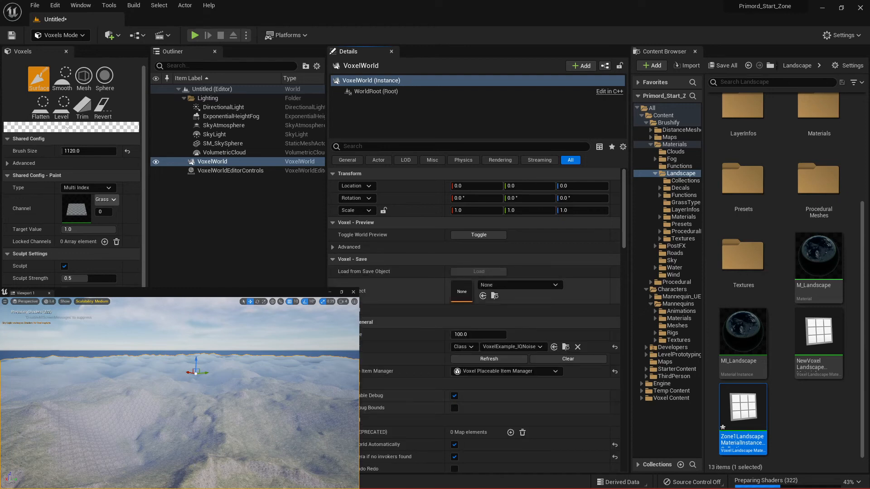
click(333, 310)
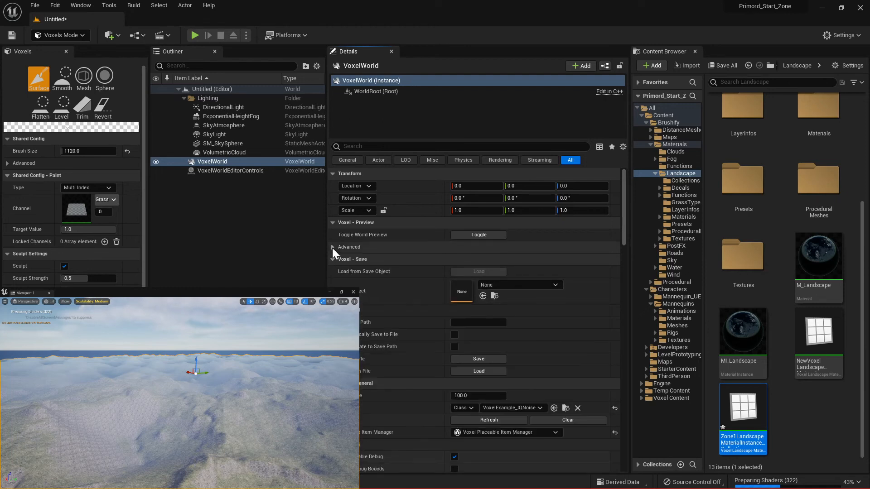
click(333, 248)
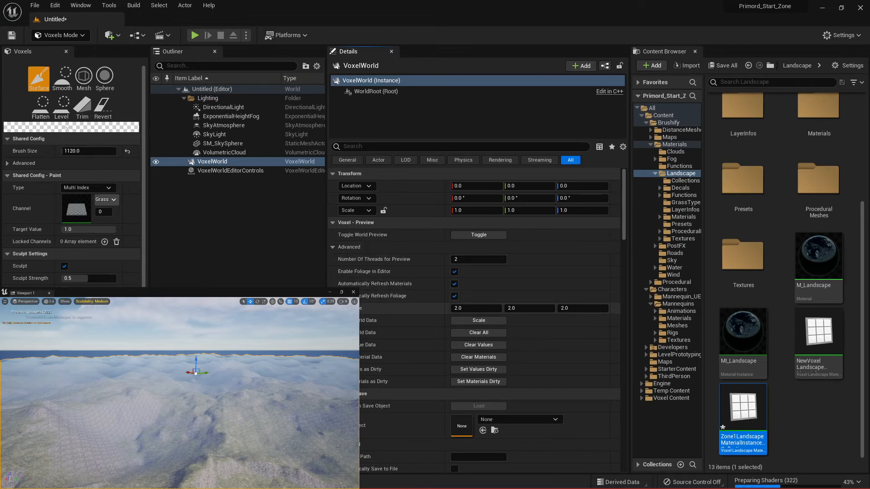
click(333, 308)
click(333, 309)
Review the VoxelWorld's General and World Size settings, including their advanced options
scroll(390, 263, down, 5)
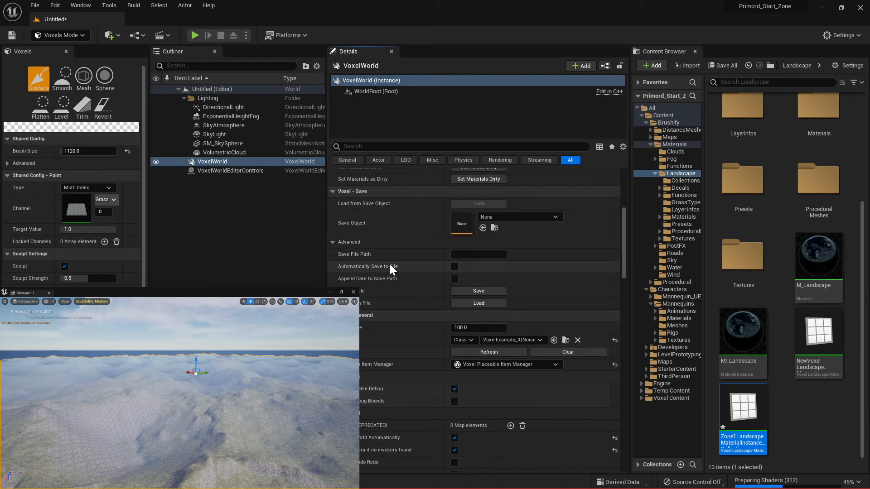
scroll(381, 301, down, 2)
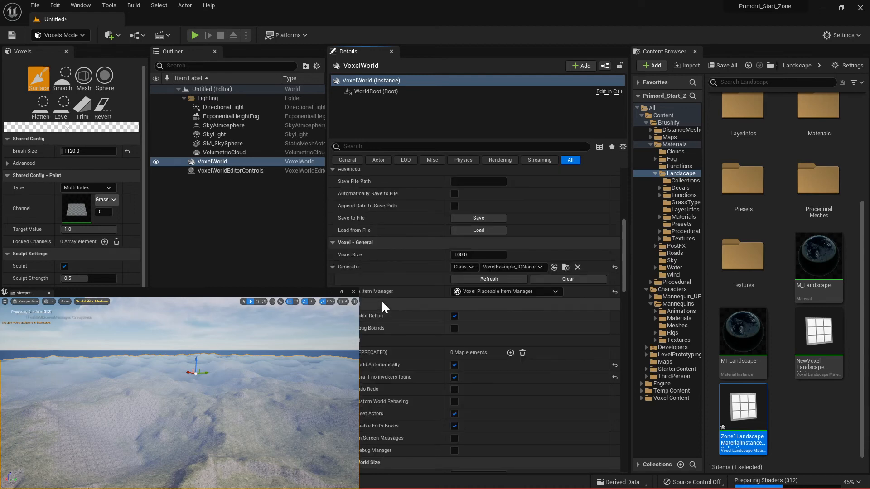
scroll(388, 262, down, 3)
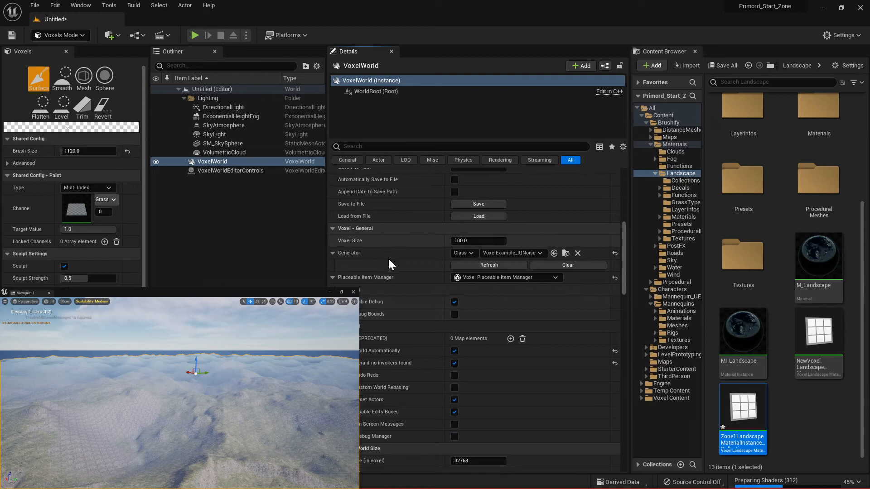
scroll(388, 261, down, 4)
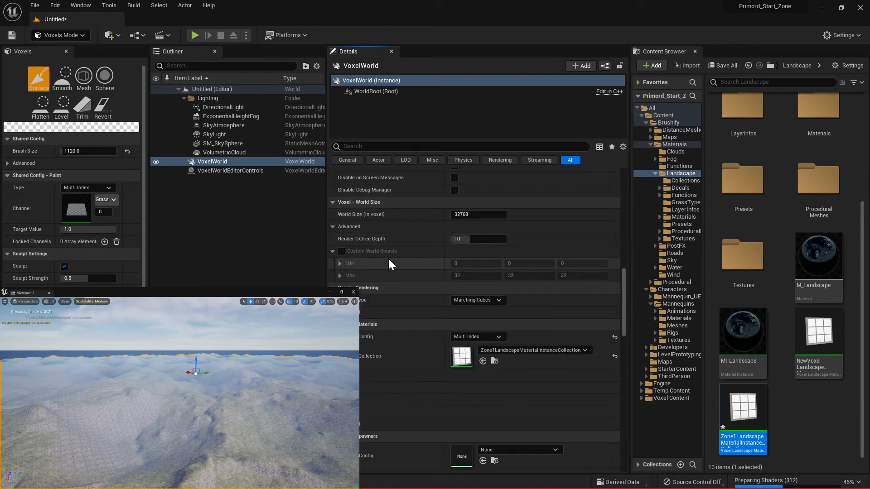
scroll(387, 260, down, 1)
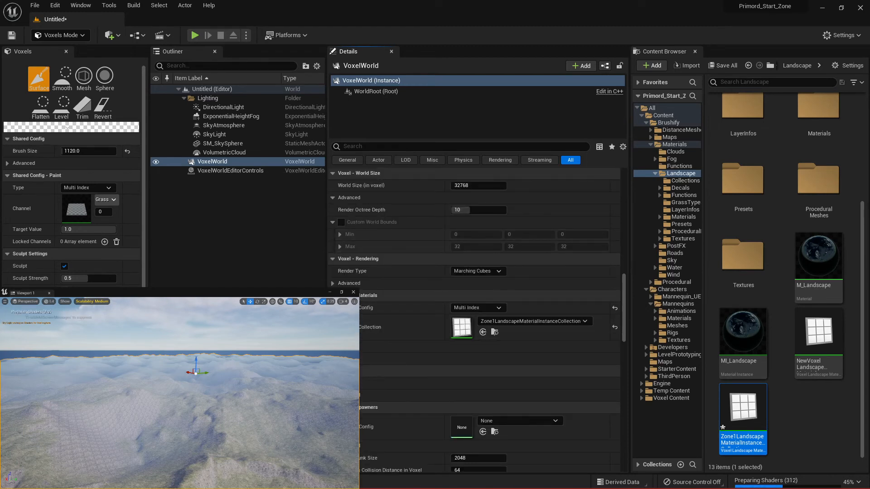
Examine the VoxelWorld's advanced Materials options, followed by its Spawners settings
click(333, 371)
click(333, 395)
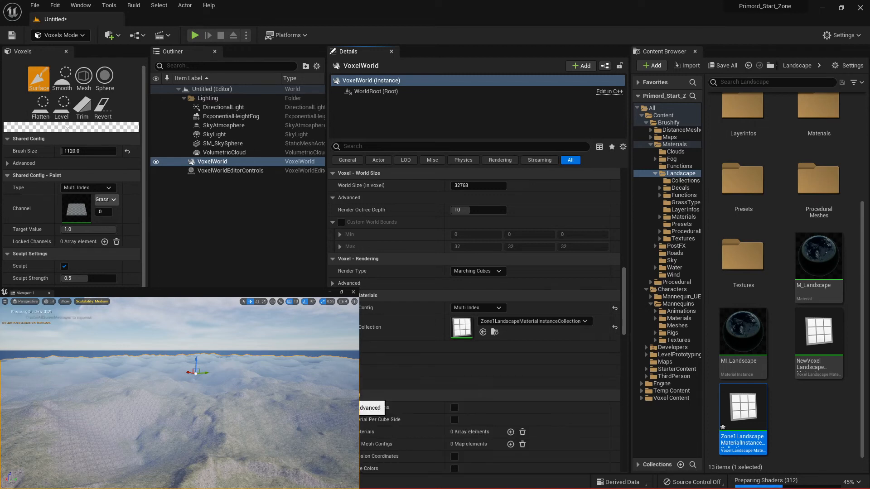
scroll(405, 382, down, 3)
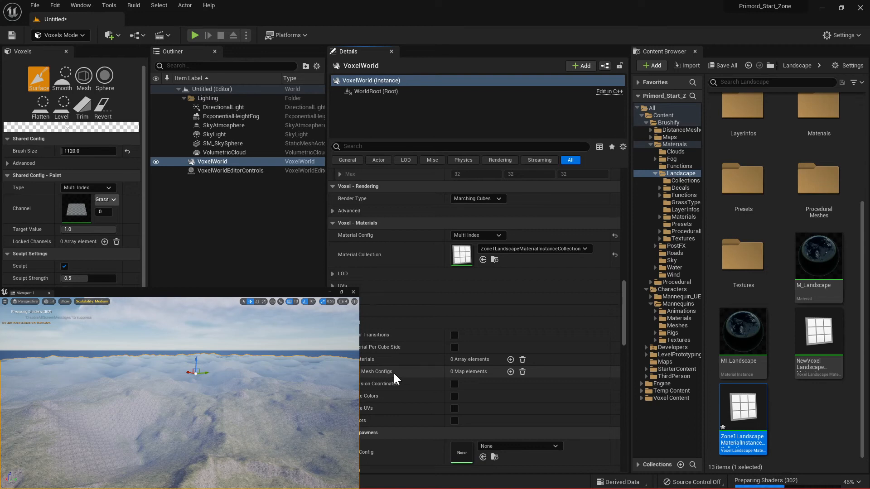
scroll(388, 377, down, 5)
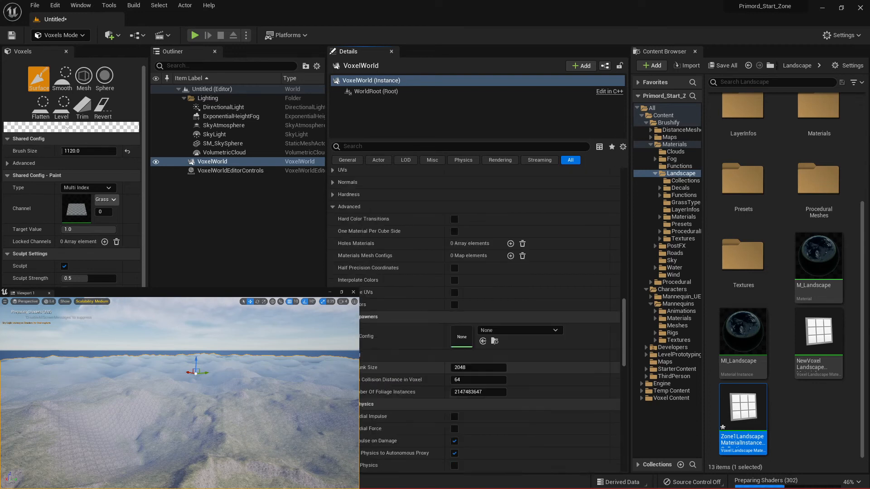
scroll(366, 308, down, 3)
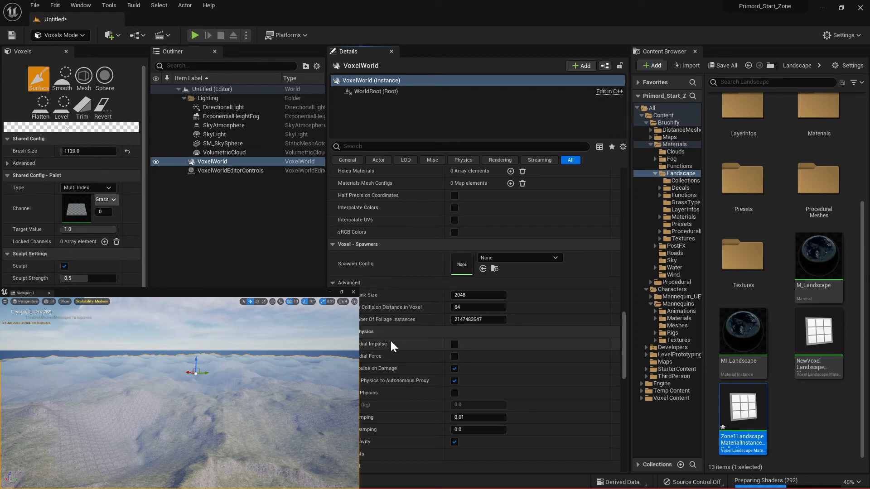
Enable Simulate Physics on the VoxelWorld with a mass of 100 kg, linear damping of 0.138 and angular damping of 0.28
scroll(390, 340, down, 2)
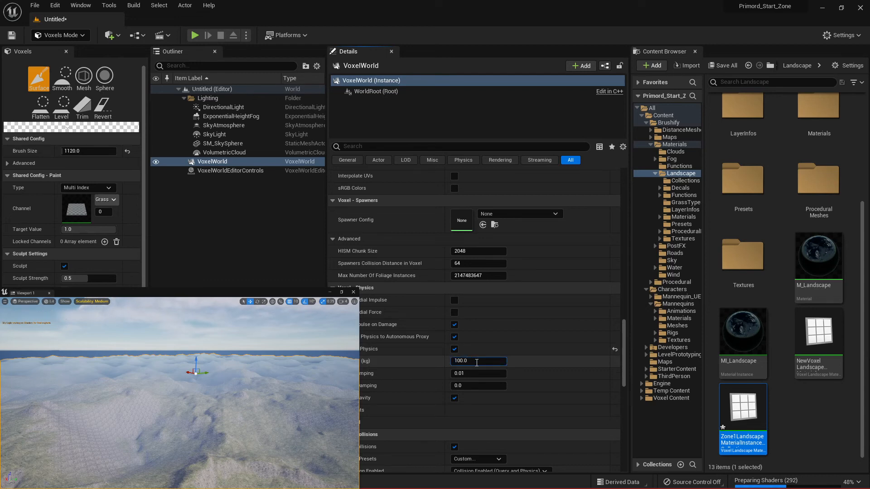
drag(460, 376, 471, 377)
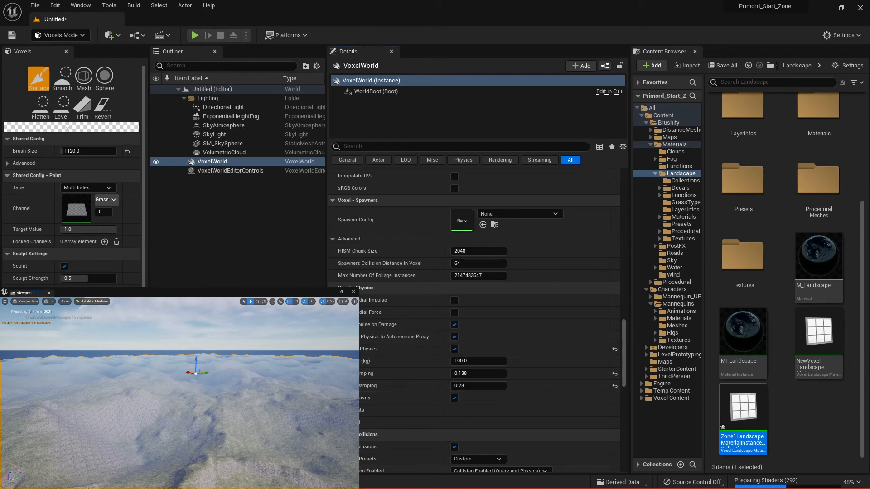
right_drag(200, 422, 197, 466)
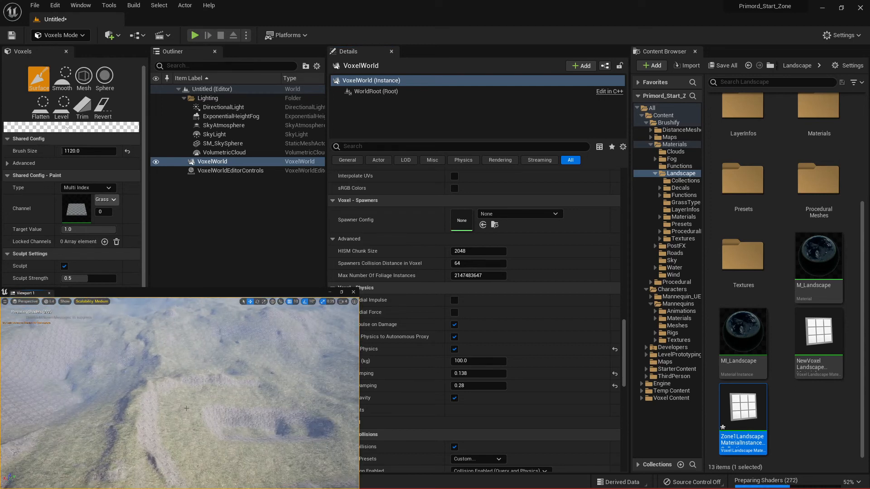
right_drag(272, 446, 284, 377)
Try VG_Example_FastCraters as the VoxelWorld's generator class
scroll(454, 342, up, 20)
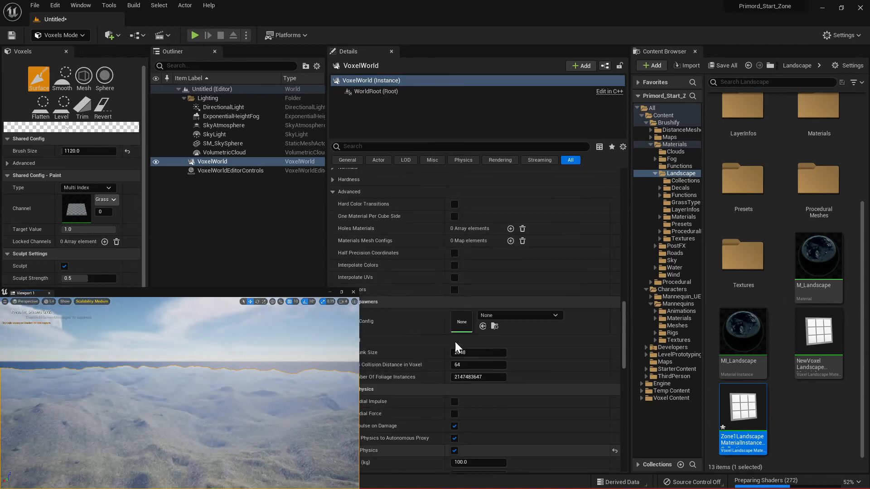
scroll(454, 334, down, 10)
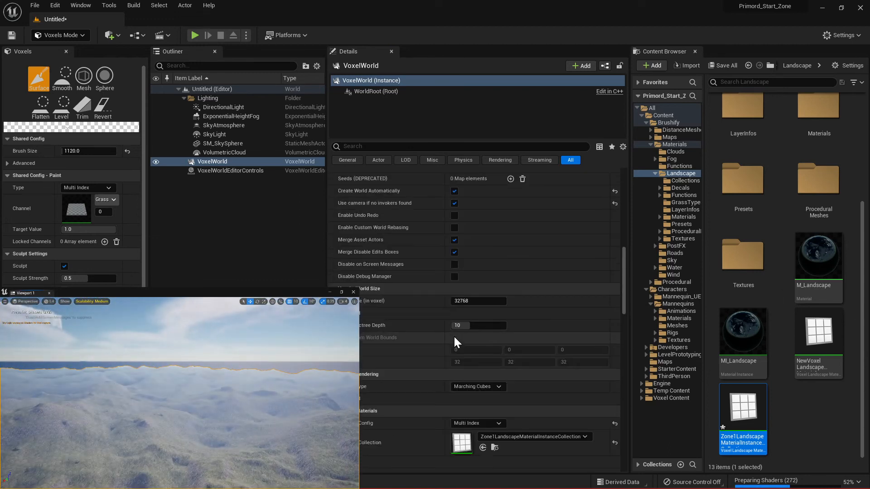
scroll(452, 330, up, 6)
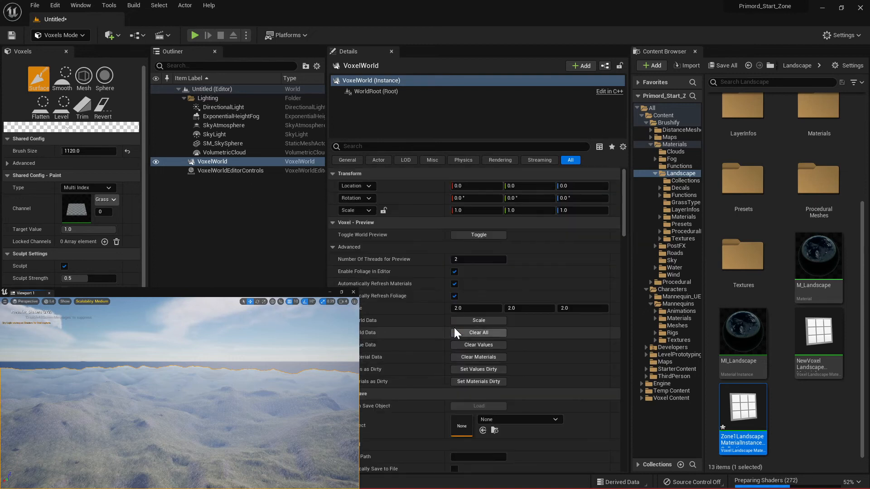
scroll(454, 327, down, 2)
scroll(458, 324, down, 3)
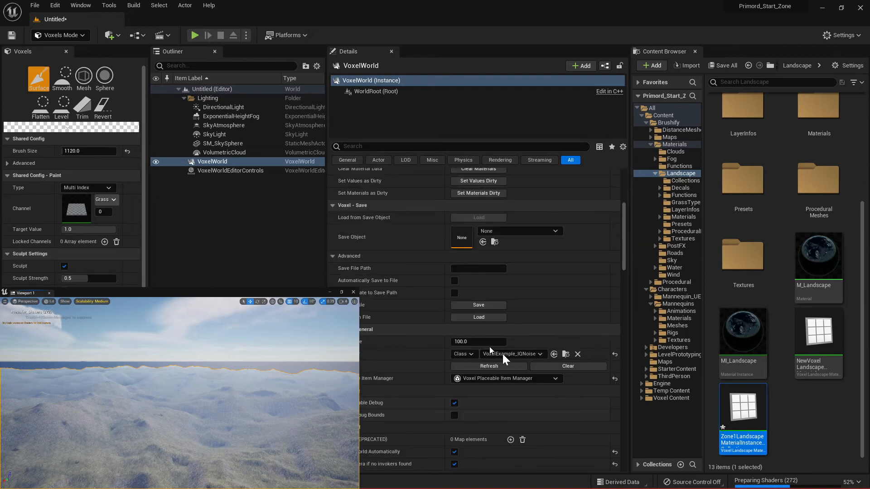
click(534, 354)
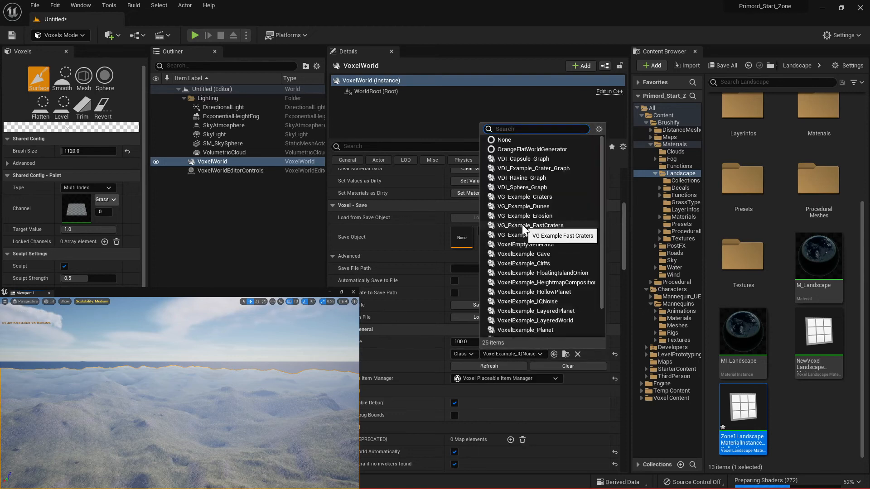
key(Escape)
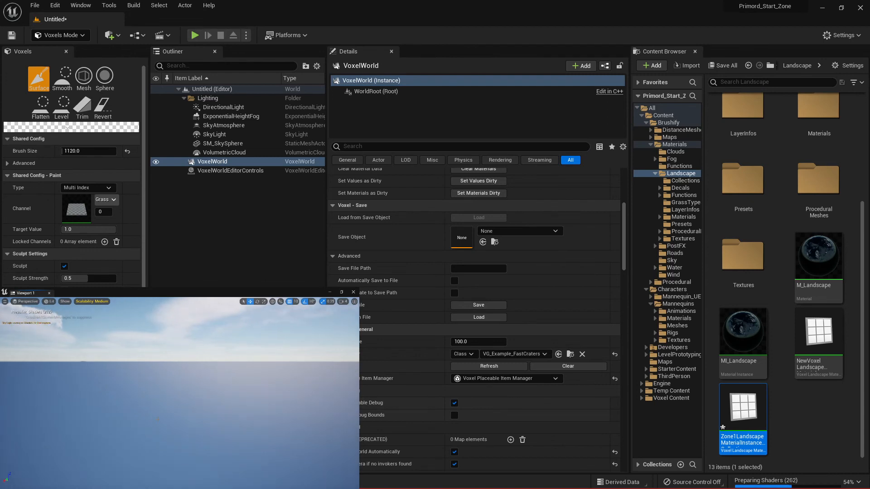
Fly around the level to examine the overall shape of the terrain made by the FastCraters generator
right_drag(201, 390, 317, 362)
key(w)
key(a)
key(w)
right_drag(190, 424, 272, 458)
right_drag(181, 435, 340, 408)
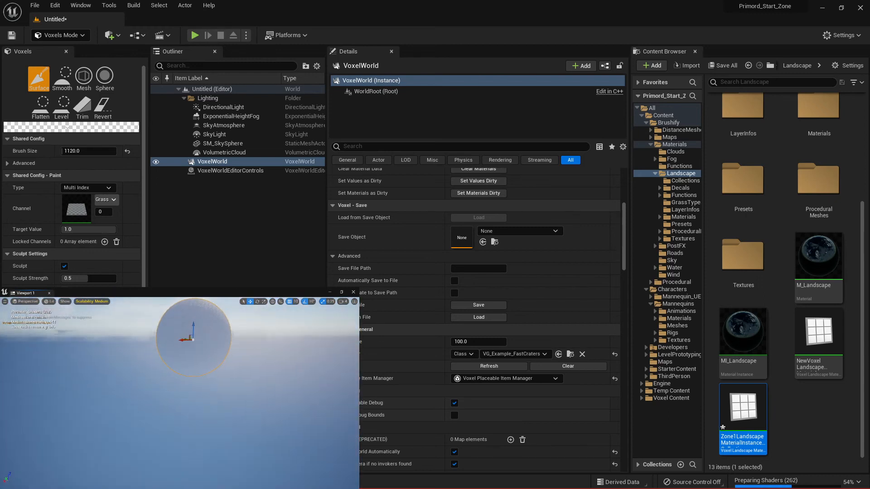
right_drag(191, 390, 238, 445)
key(w)
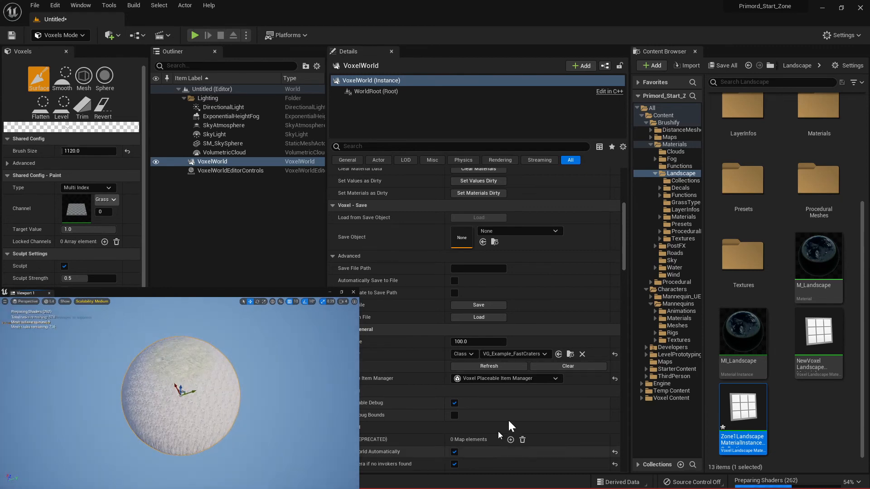
Set the VoxelWorld's generator class to VoxelExample_LayeredWorld and inspect the generated terrain
click(543, 352)
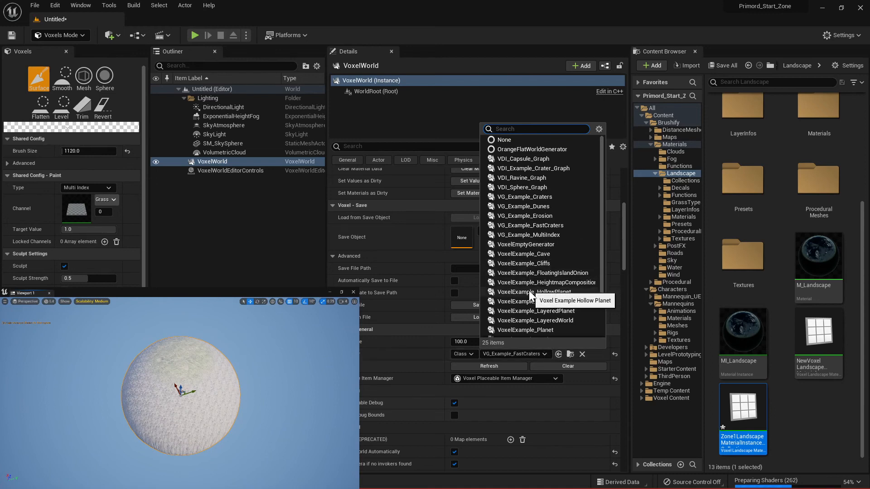
click(530, 321)
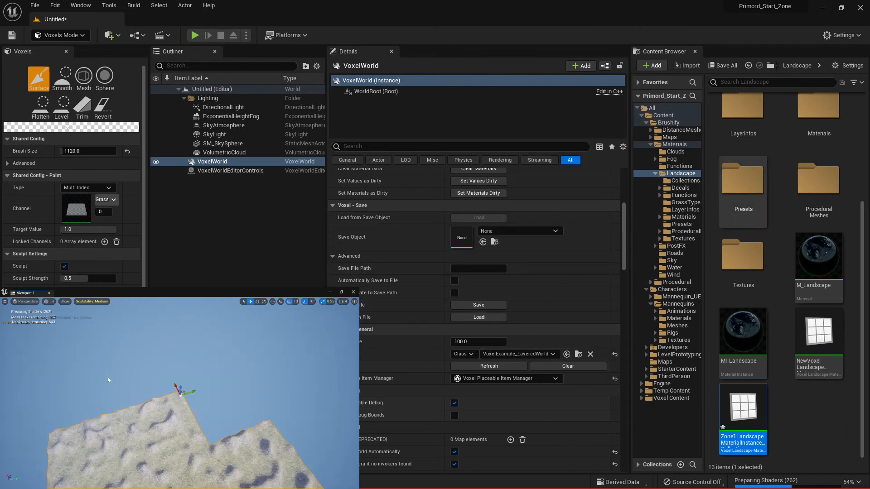
right_drag(182, 393, 190, 362)
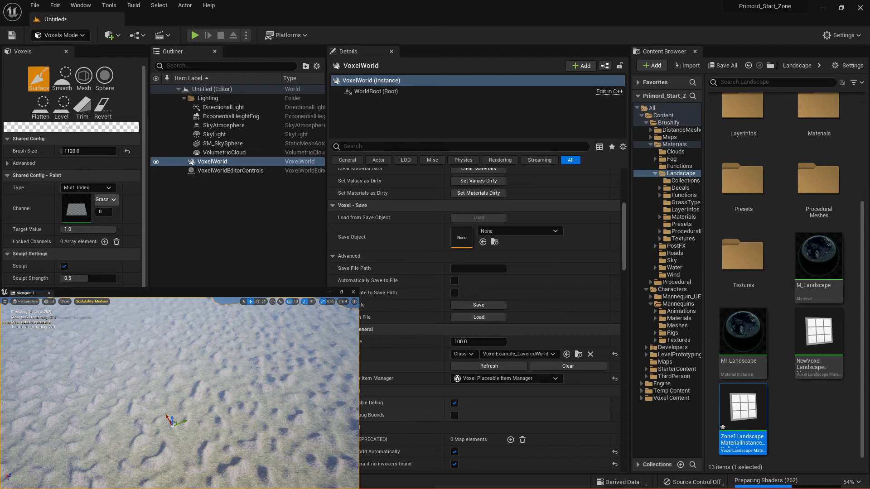
right_drag(190, 362, 190, 358)
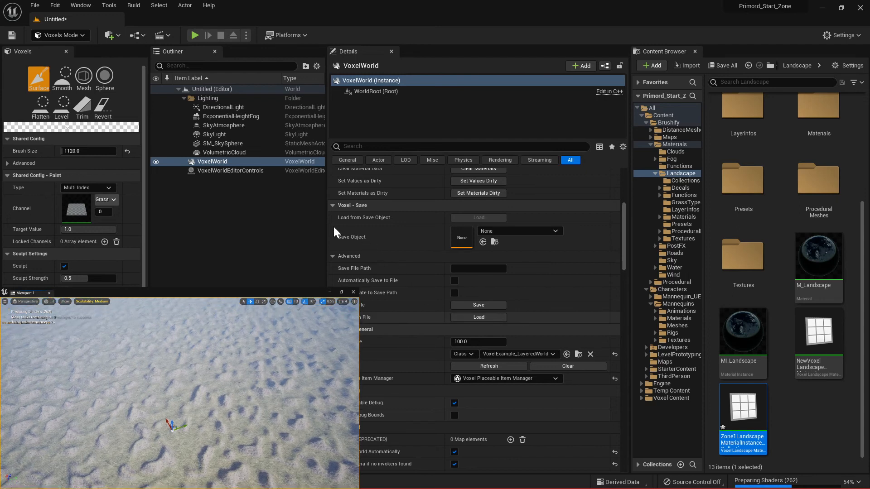
Set the VoxelWorld's voxel size to about 67.93 and fly over the layered terrain to inspect it
click(332, 205)
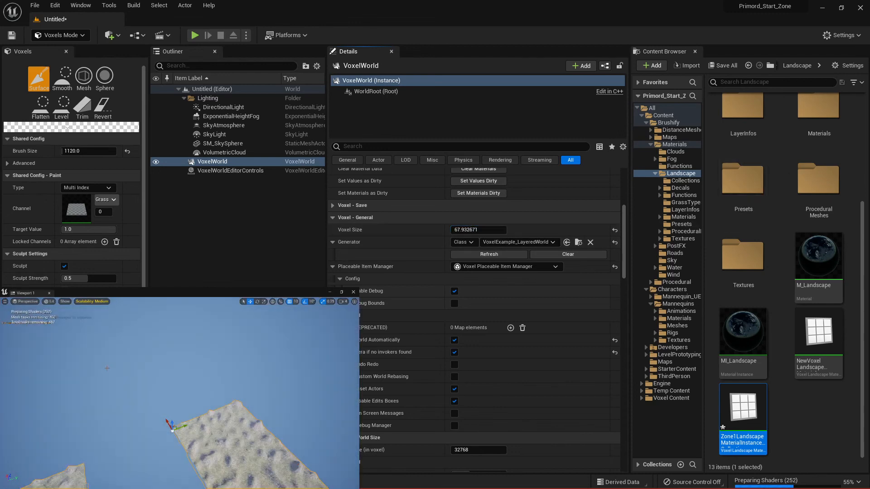
right_drag(180, 393, 183, 324)
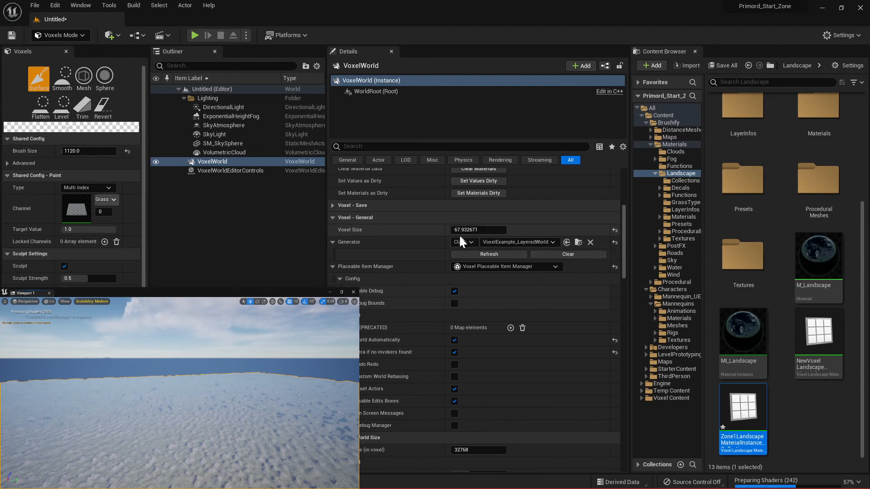
right_drag(130, 406, 153, 416)
key(w)
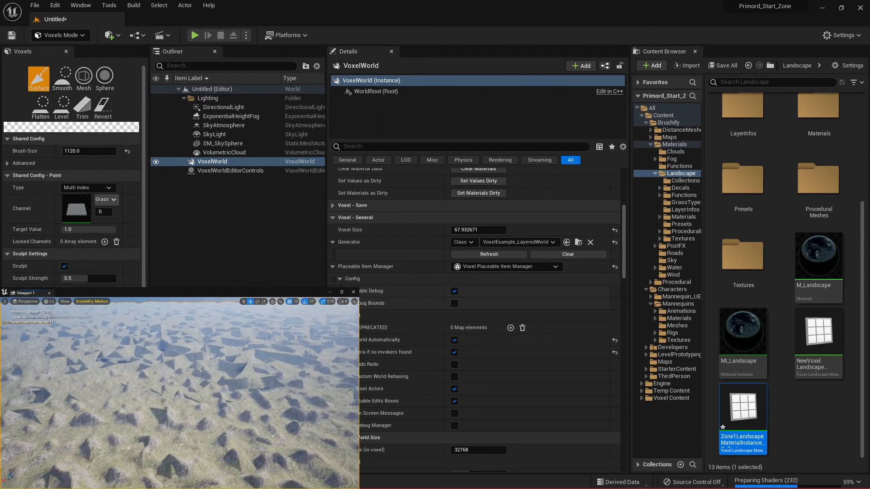
right_drag(163, 389, 253, 392)
key(w)
right_drag(150, 354, 151, 360)
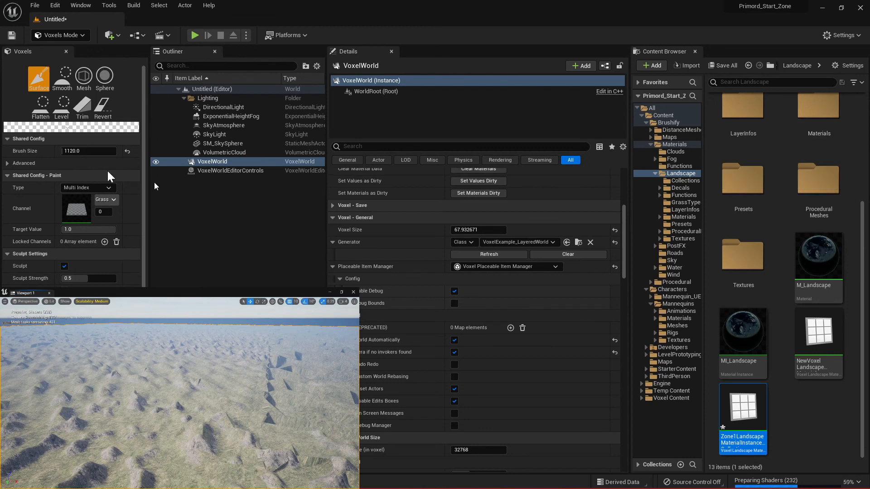
Choose the Surface sculpting tool and set its brush size to 4000
click(64, 85)
click(36, 86)
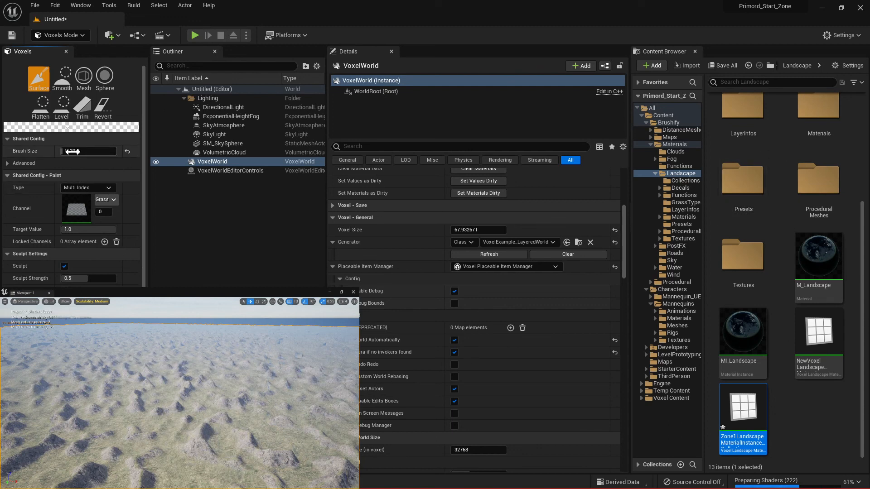
drag(67, 150, 91, 151)
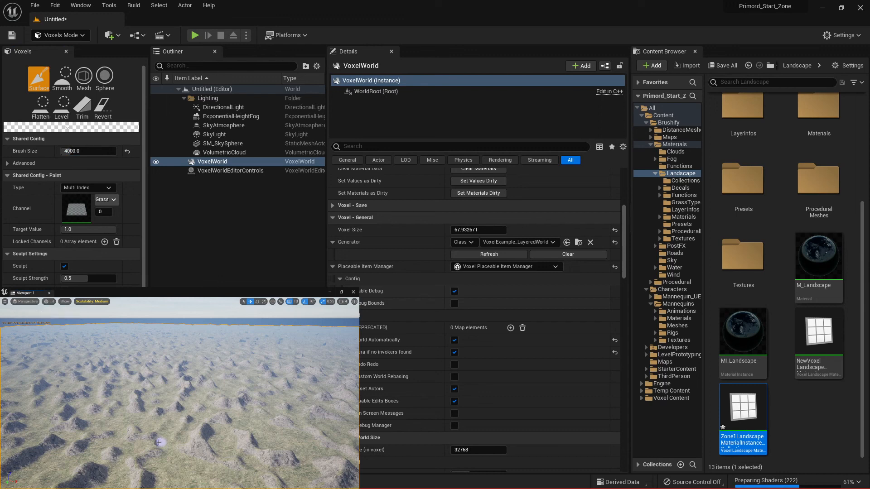
Fly down into the LayeredWorld terrain to examine its stacked layers and surfaces up close
key(w)
mouse_move(162, 441)
right_down()
mouse_move(153, 458)
mouse_move(171, 423)
right_up()
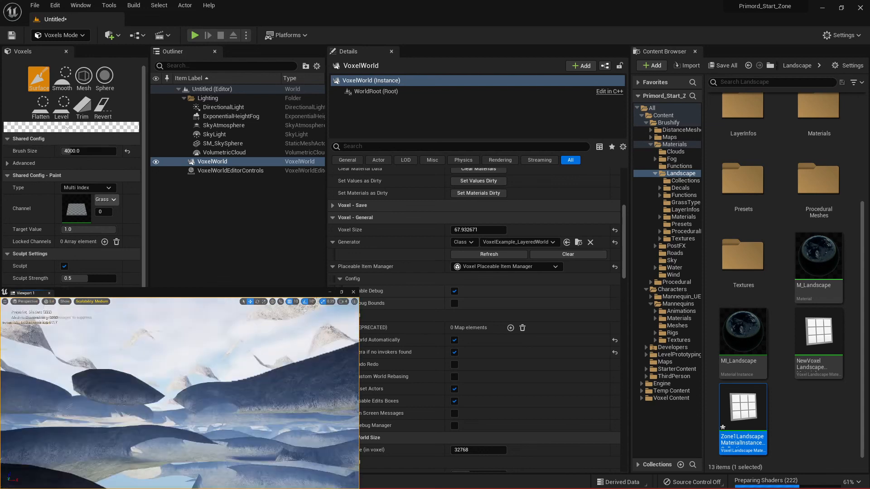
key(w)
mouse_move(319, 395)
right_down()
mouse_move(326, 402)
mouse_move(319, 396)
right_up()
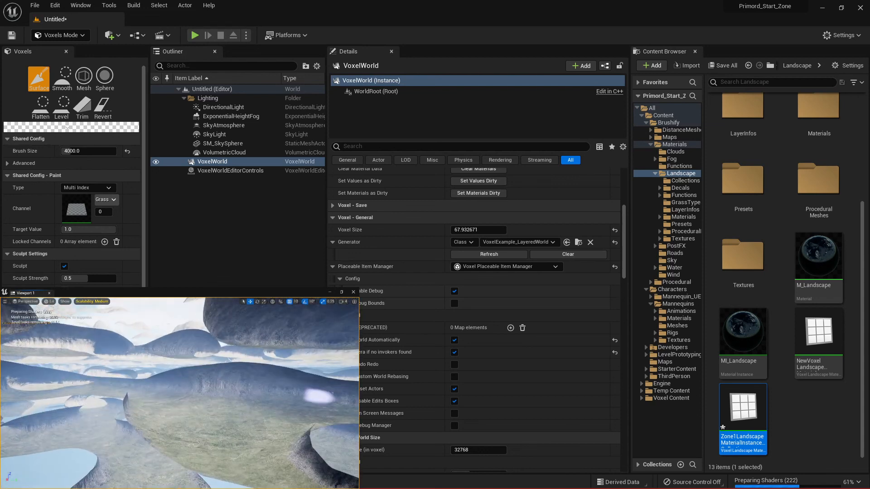